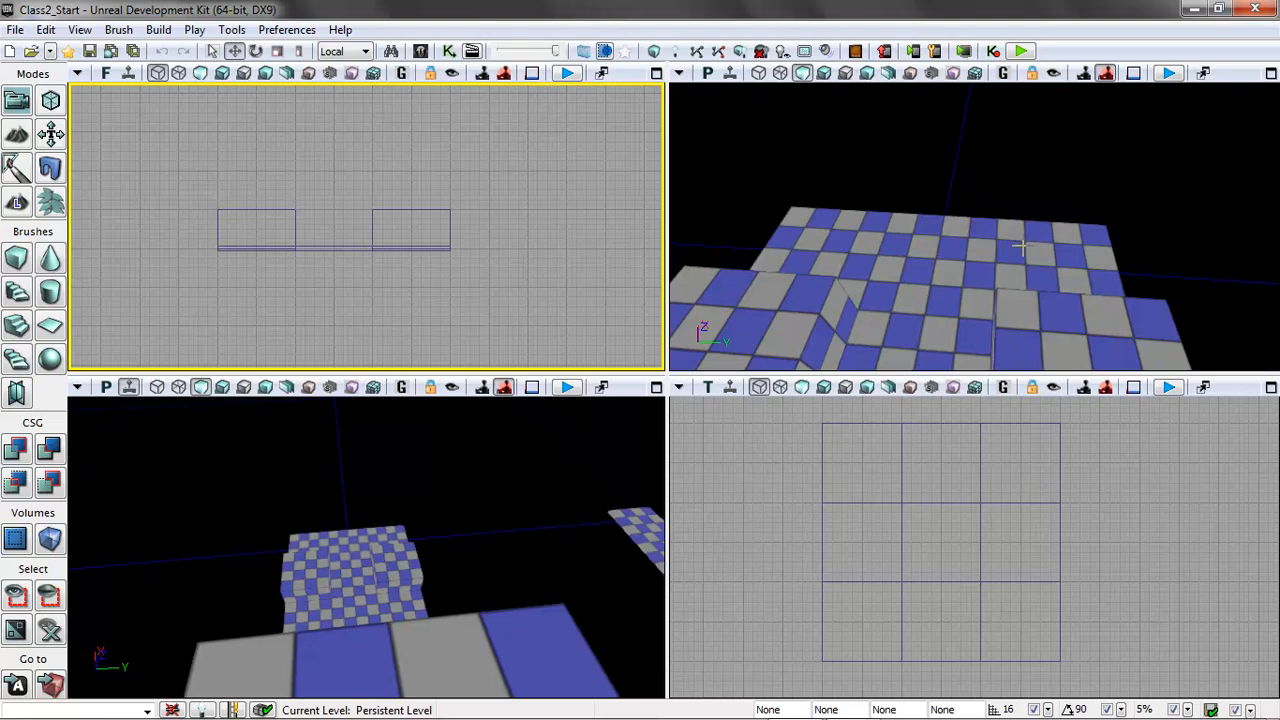
# Add a PlayerStart near the back corner of the large checkered platform, drop it onto the floor and clear the selection.
pyautogui.rightClick(1023, 247)
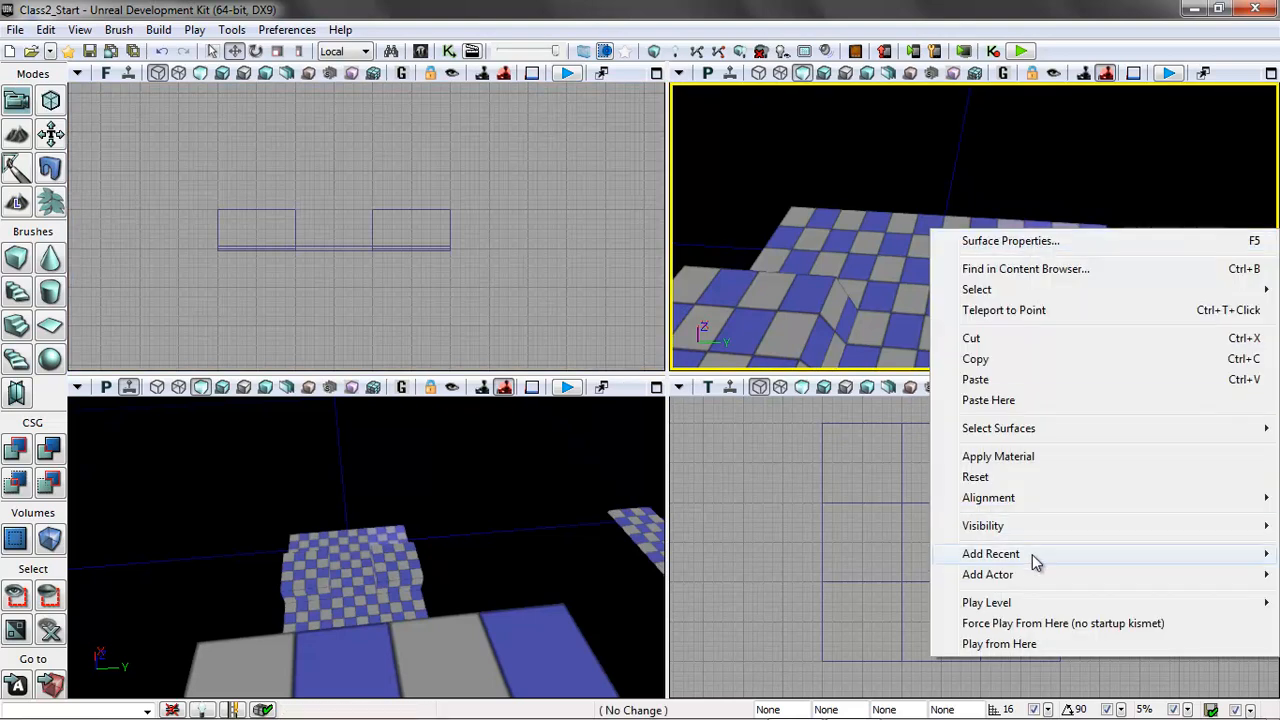
pyautogui.moveTo(1017, 577)
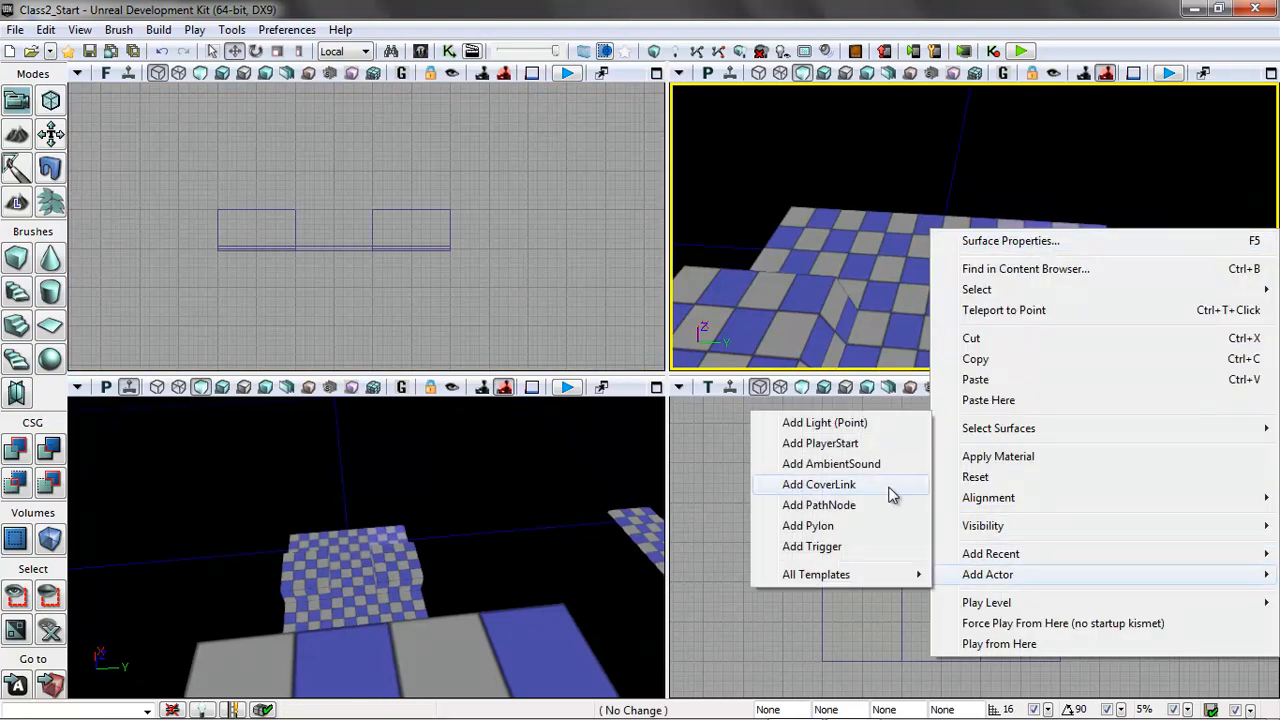
pyautogui.click(860, 443)
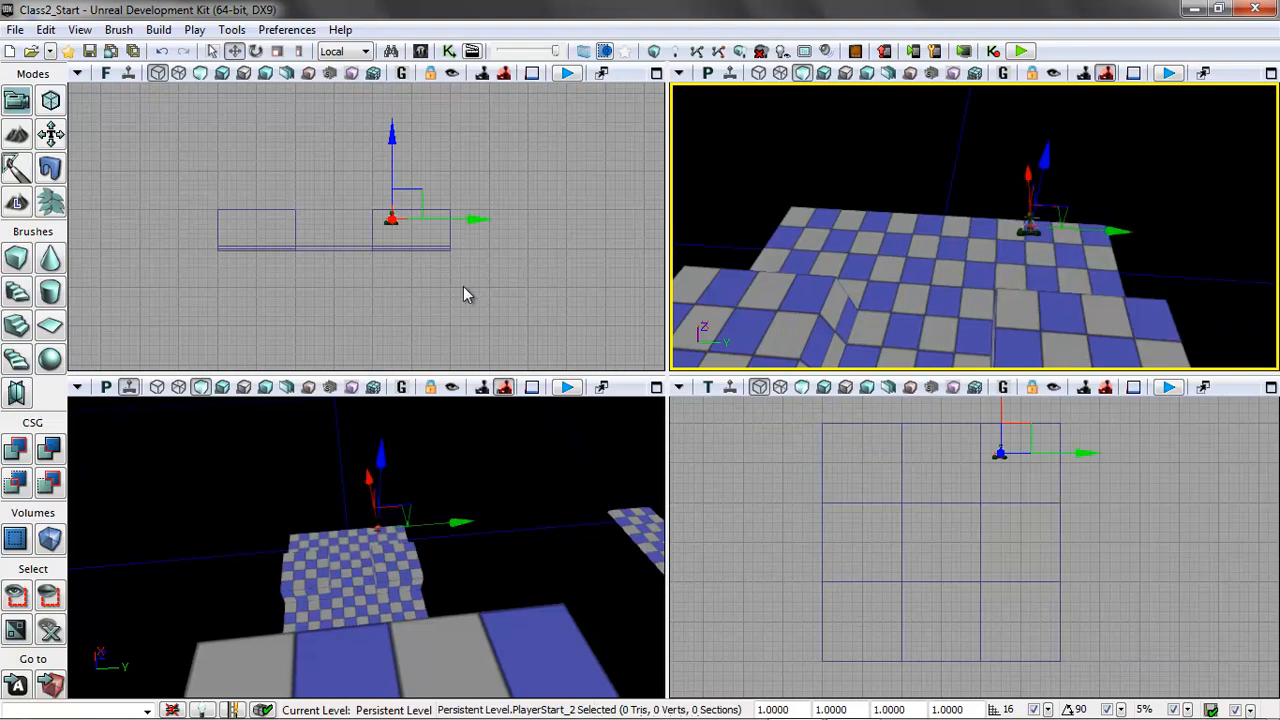
pyautogui.press('End')
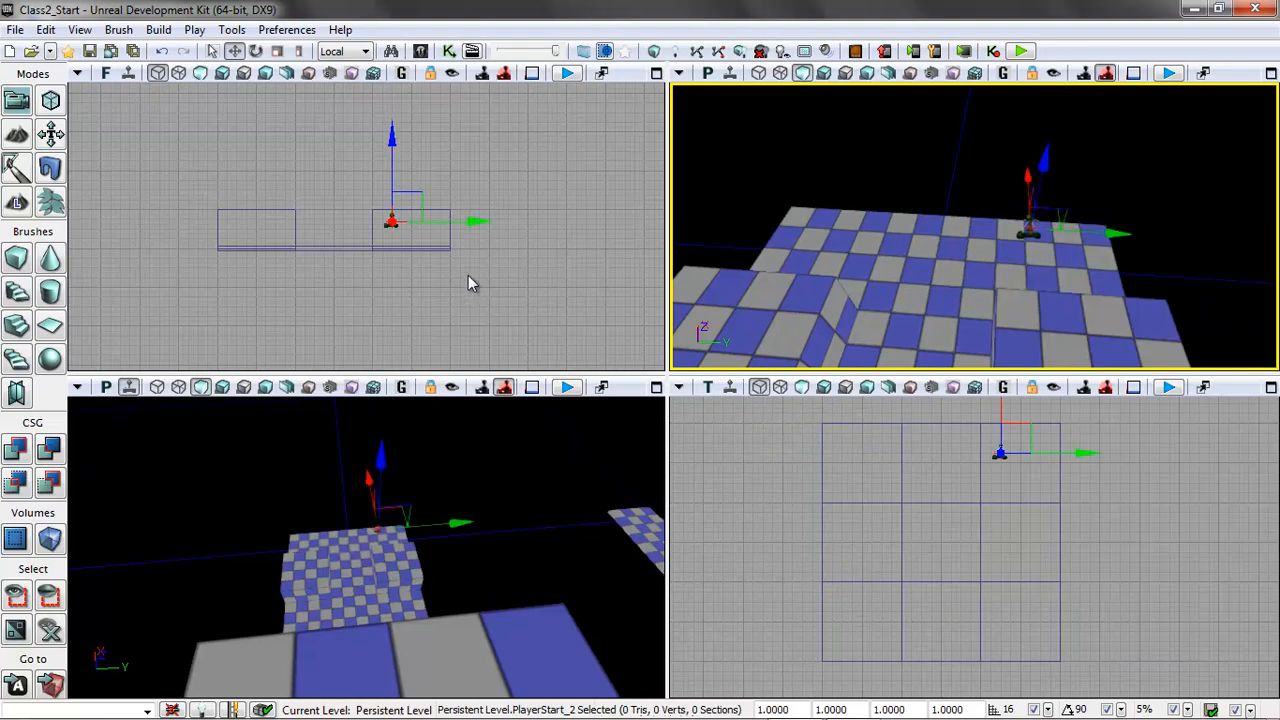
pyautogui.click(380, 662)
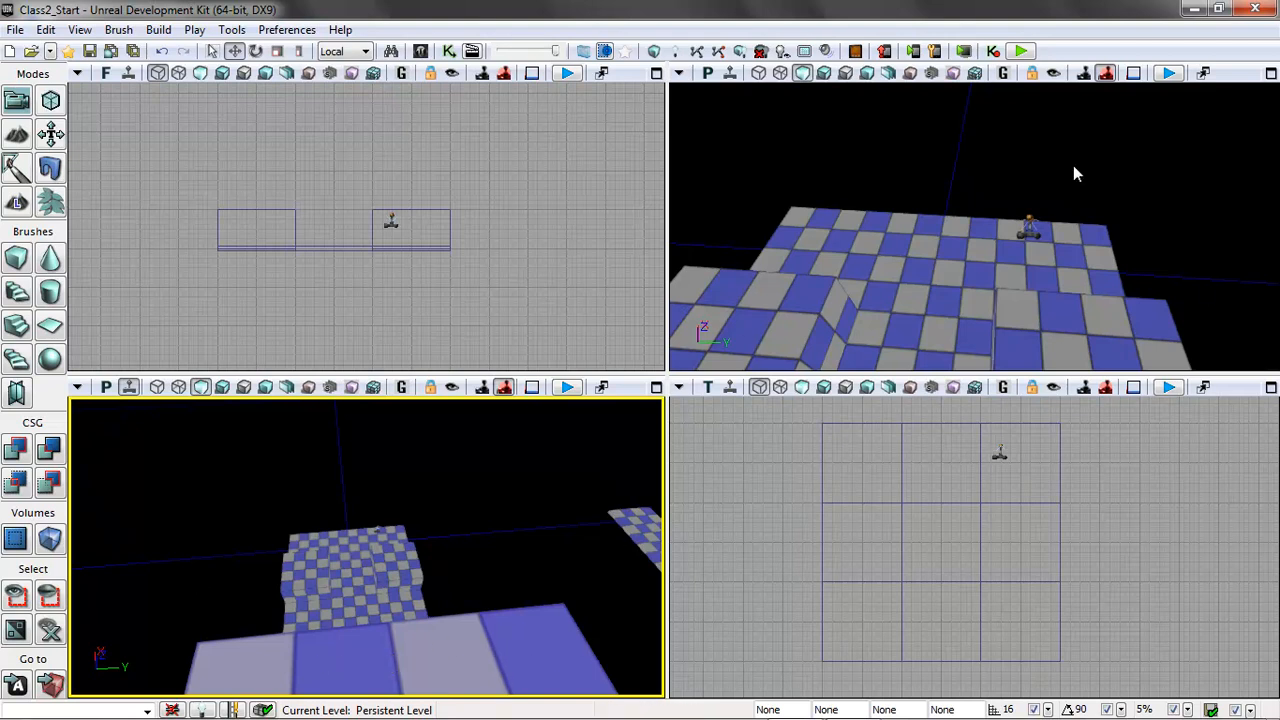
# Build everything in the level, review the PlayerStart warning in the Map Check and close the build windows.
pyautogui.click(160, 30)
pyautogui.click(208, 164)
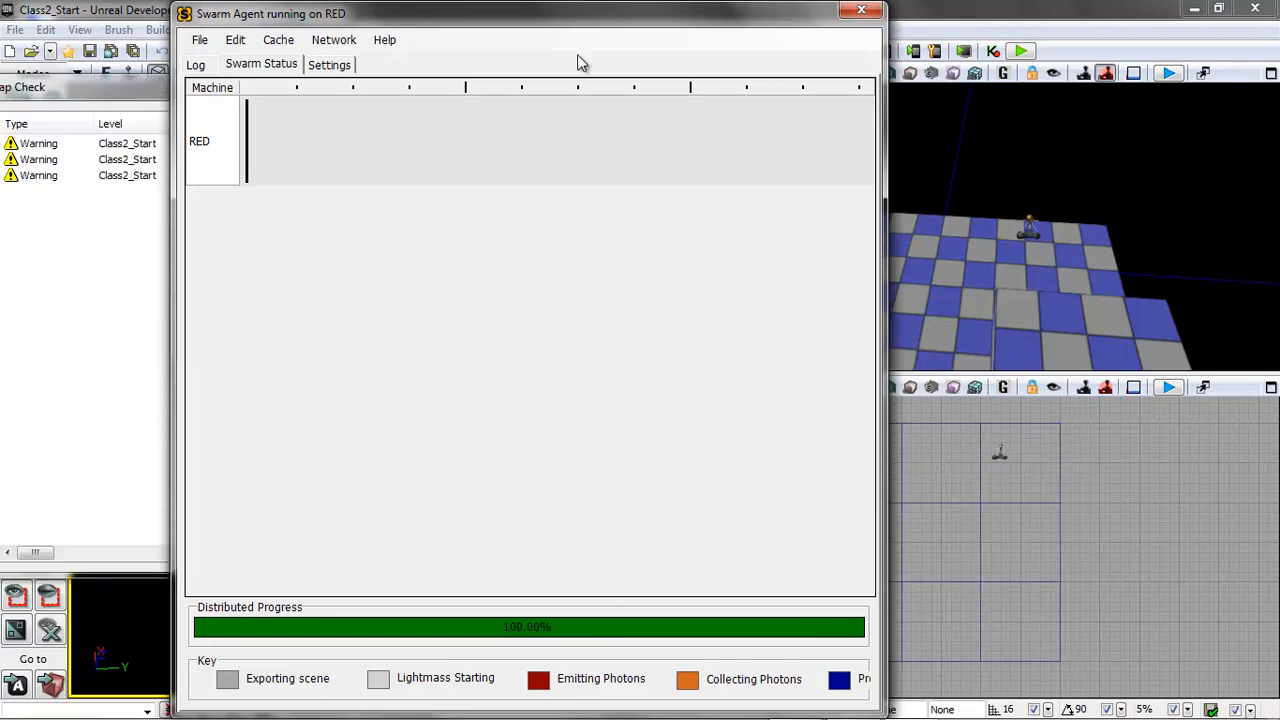
pyautogui.click(862, 12)
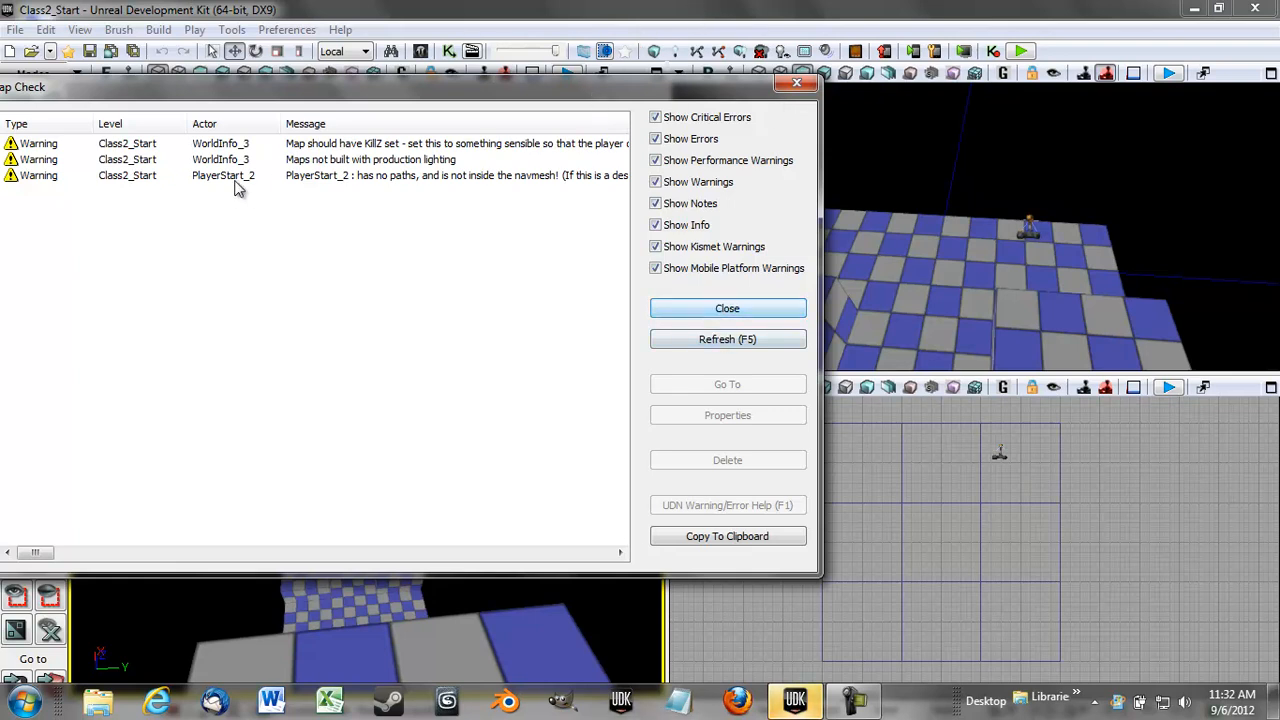
pyautogui.click(432, 180)
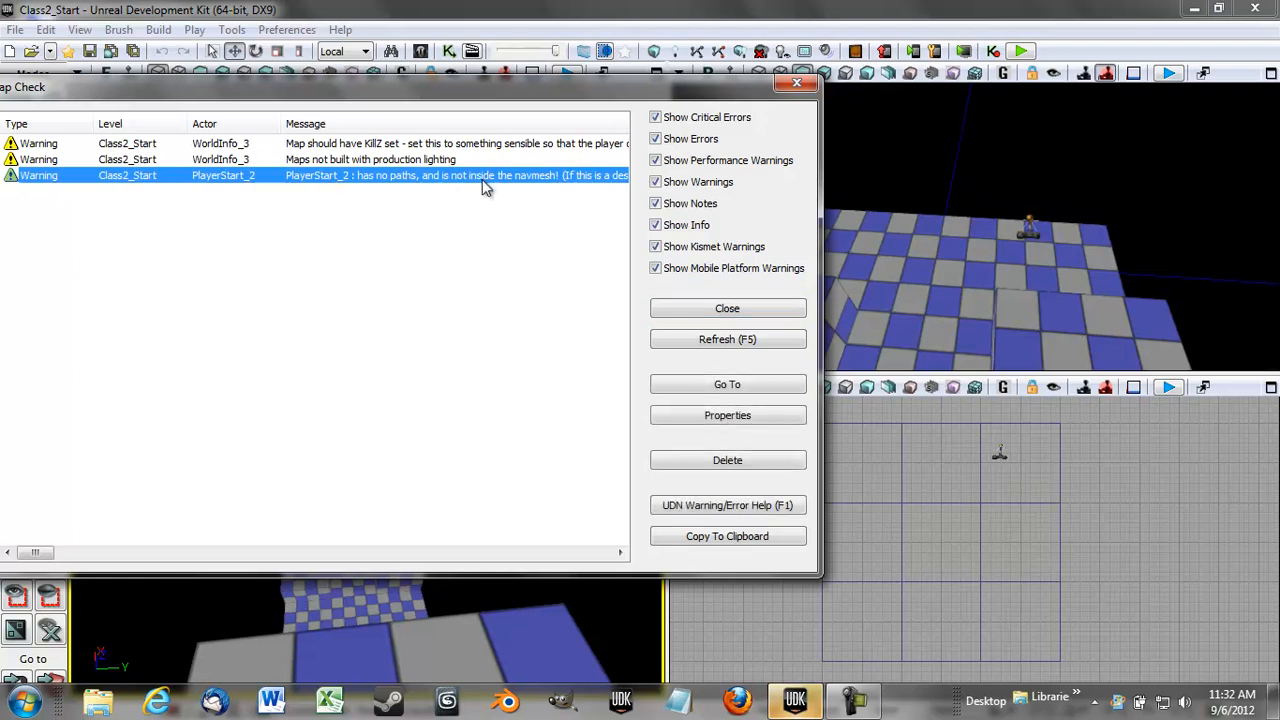
pyautogui.click(720, 309)
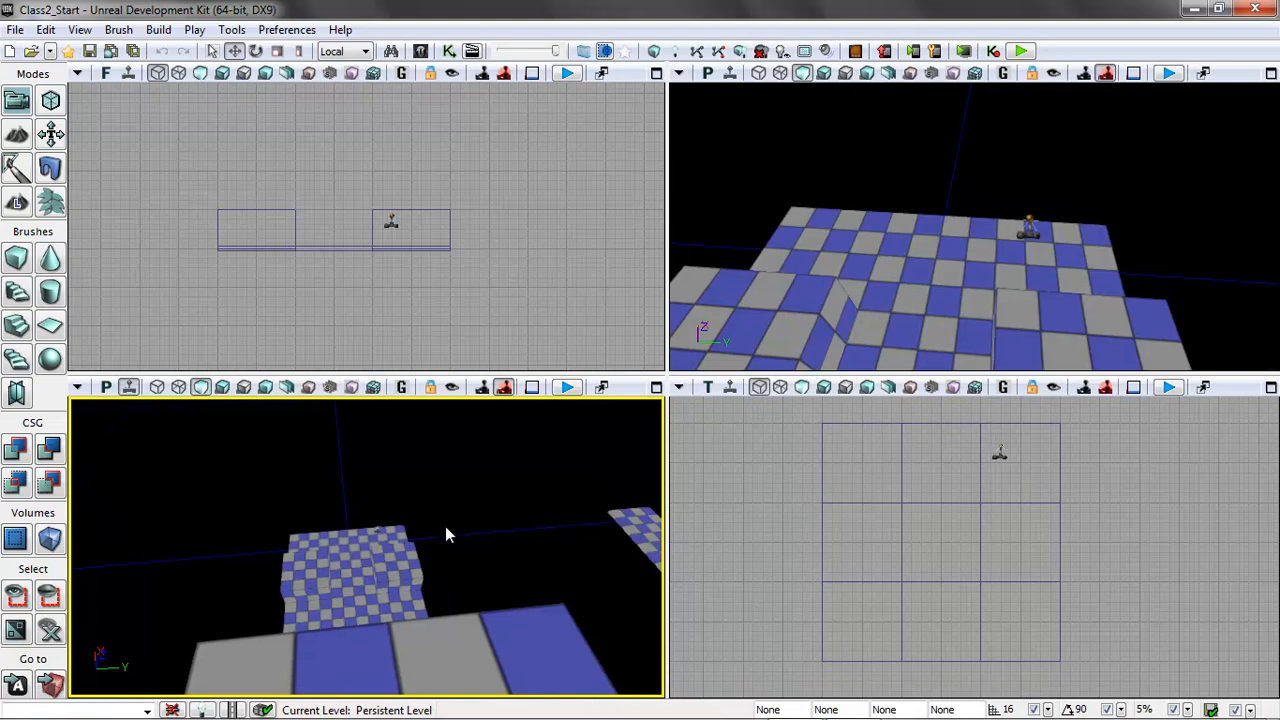
# Play the level from the foreground platform, run the console command "addbots 1" and end the preview.
pyautogui.rightClick(390, 650)
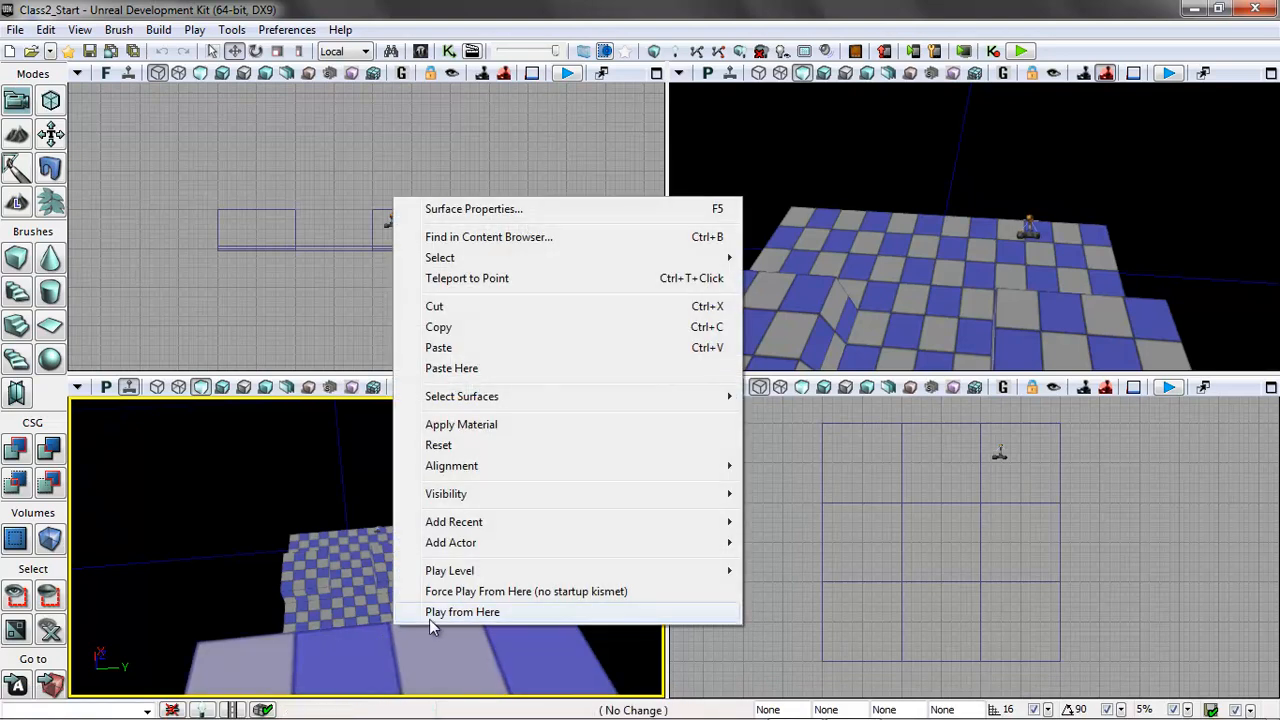
pyautogui.click(430, 613)
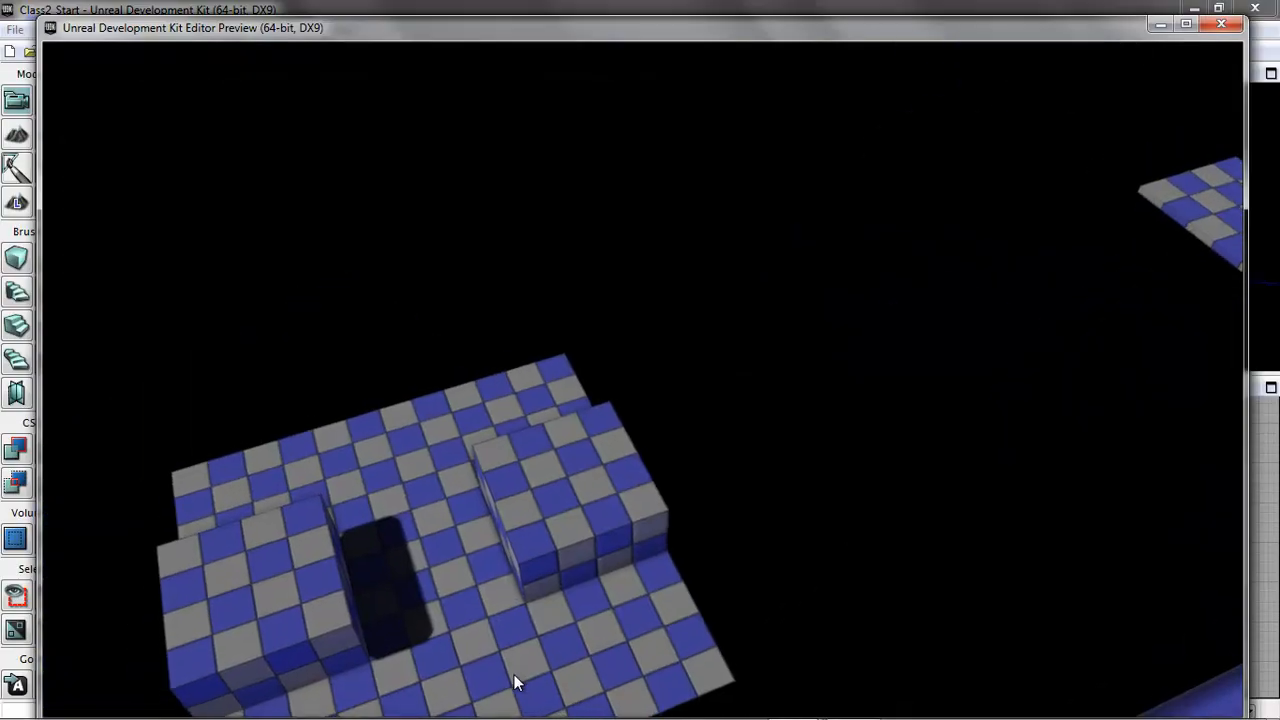
pyautogui.press('Tab')
pyautogui.write('addbots 1')
pyautogui.press('Return')
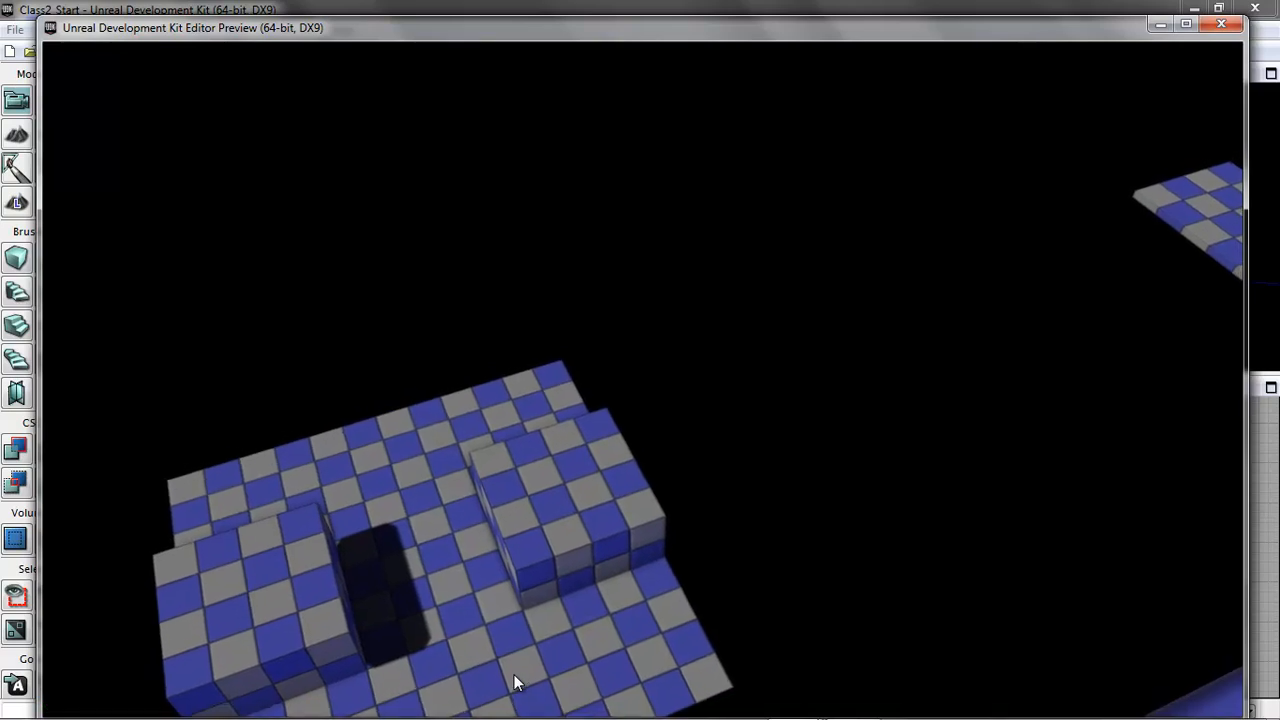
pyautogui.press('Escape')
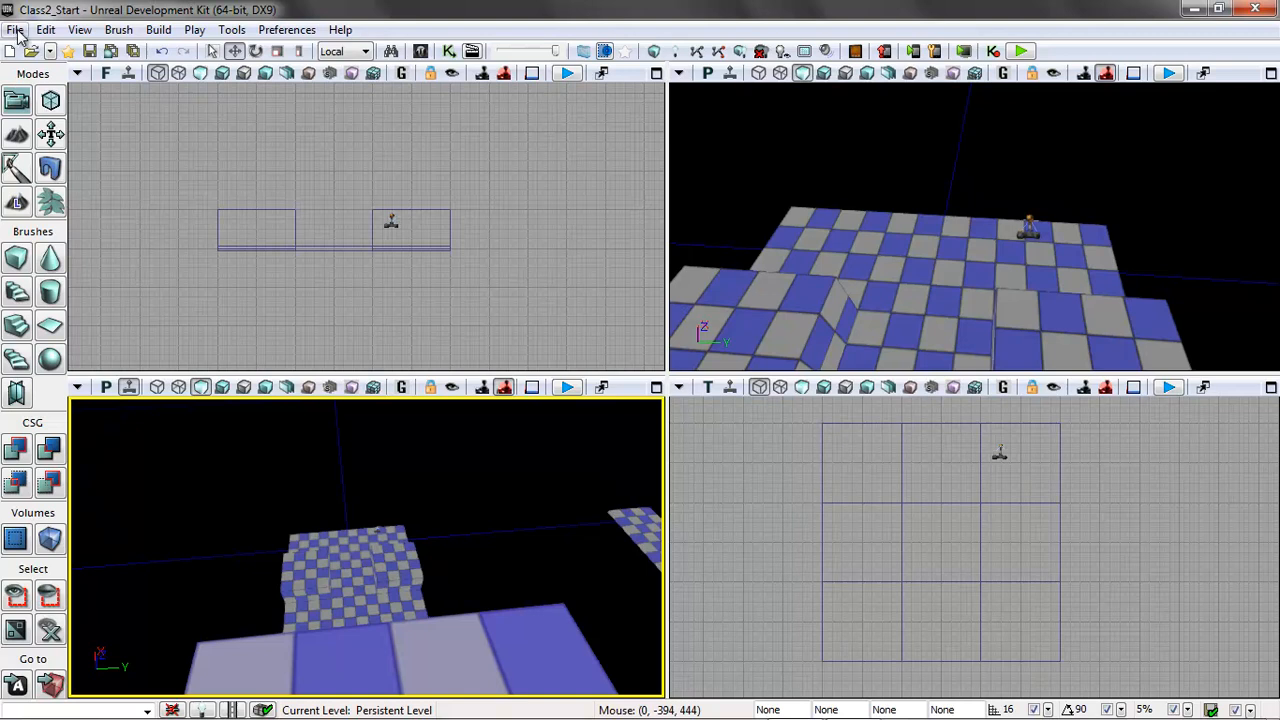
# Save the map as DM-Class2_Start.udk in the Custom maps folder, replacing the existing file.
pyautogui.click(16, 31)
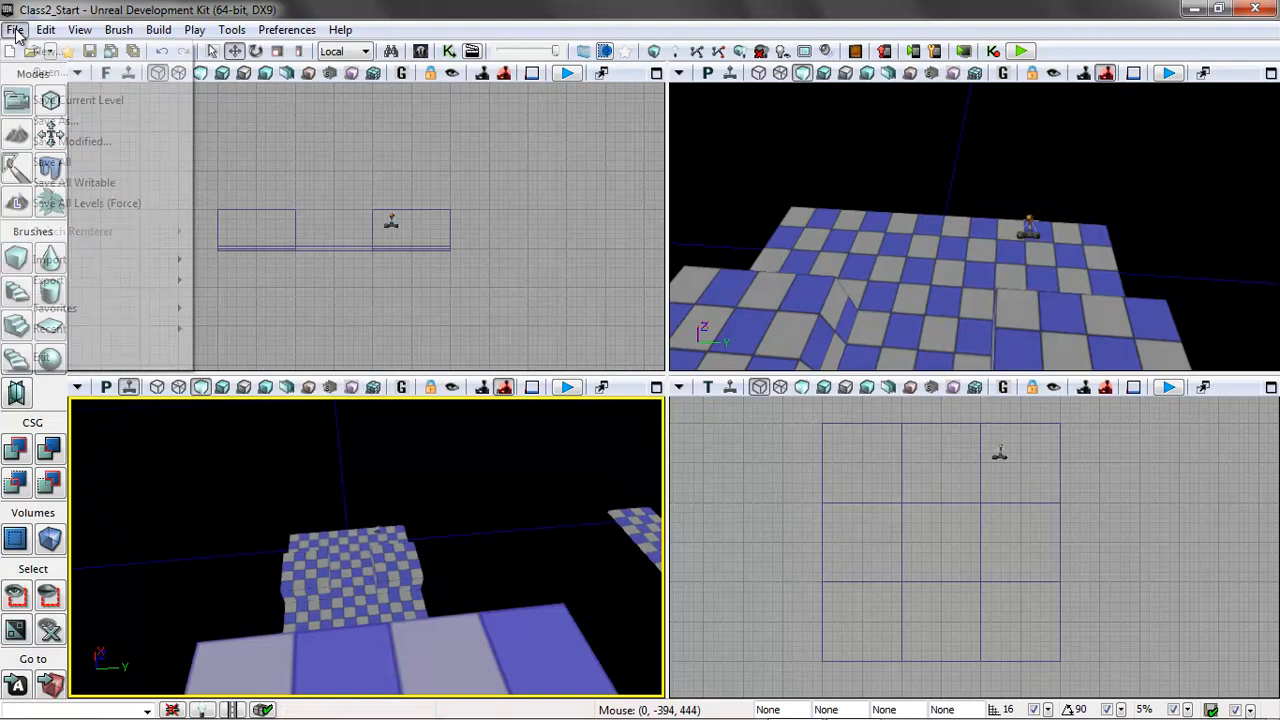
pyautogui.click(58, 121)
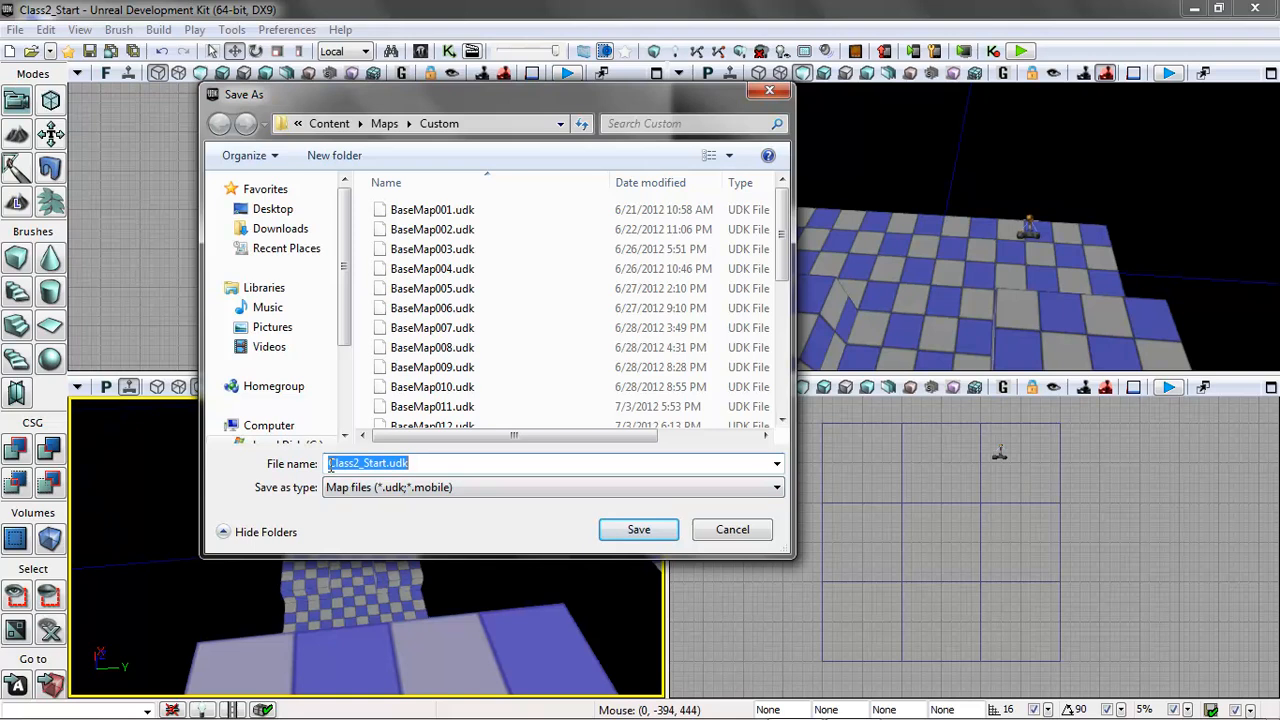
pyautogui.click(330, 465)
pyautogui.write('DM-')
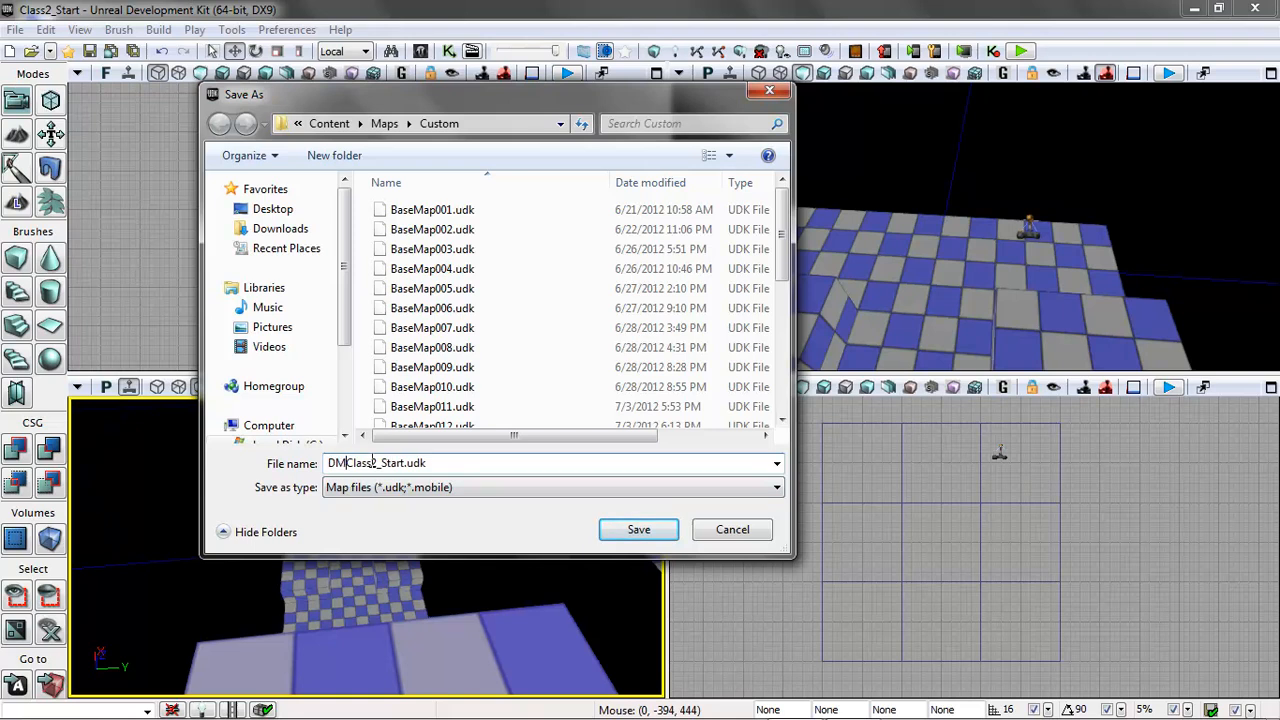
pyautogui.click(639, 529)
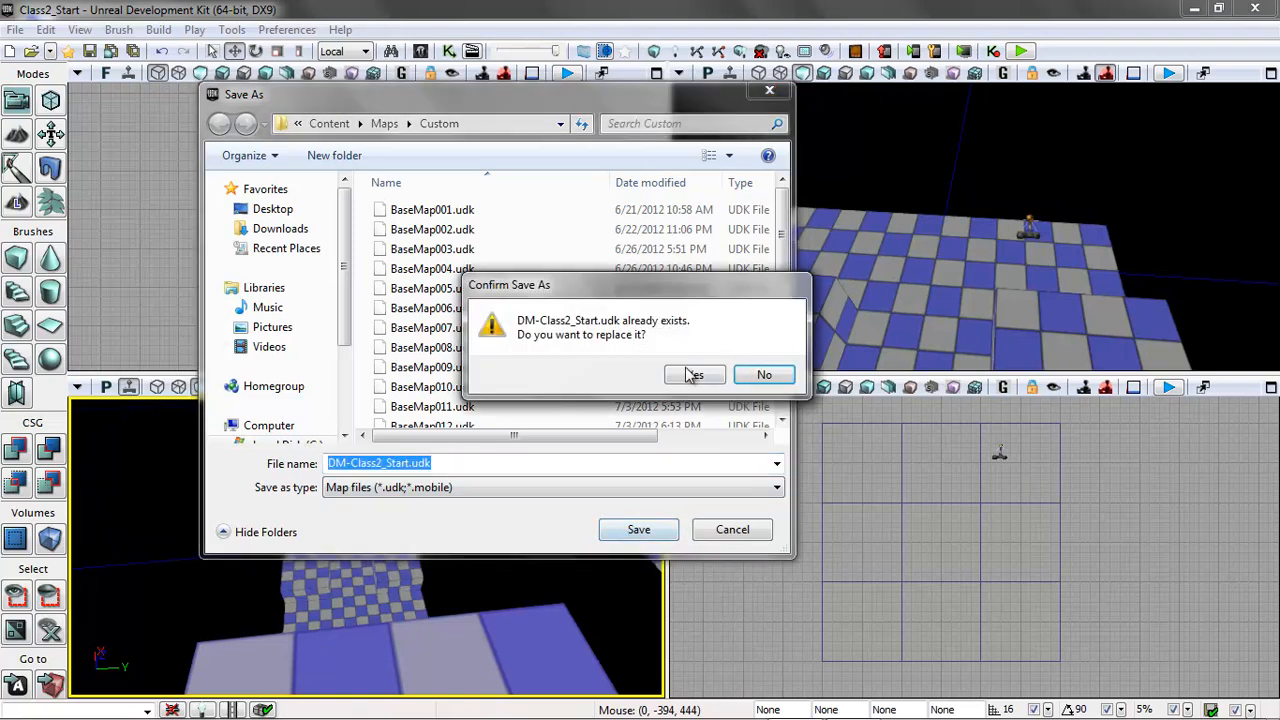
pyautogui.click(697, 375)
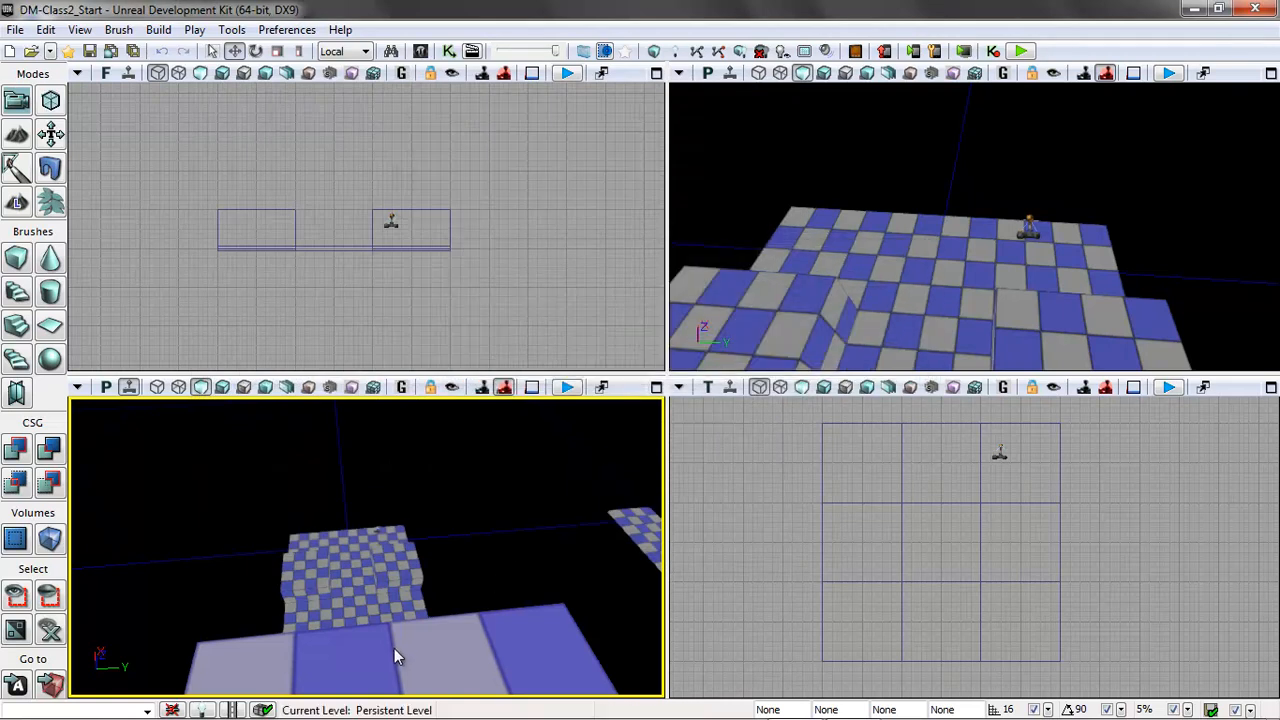
pyautogui.rightClick(394, 648)
pyautogui.click(443, 610)
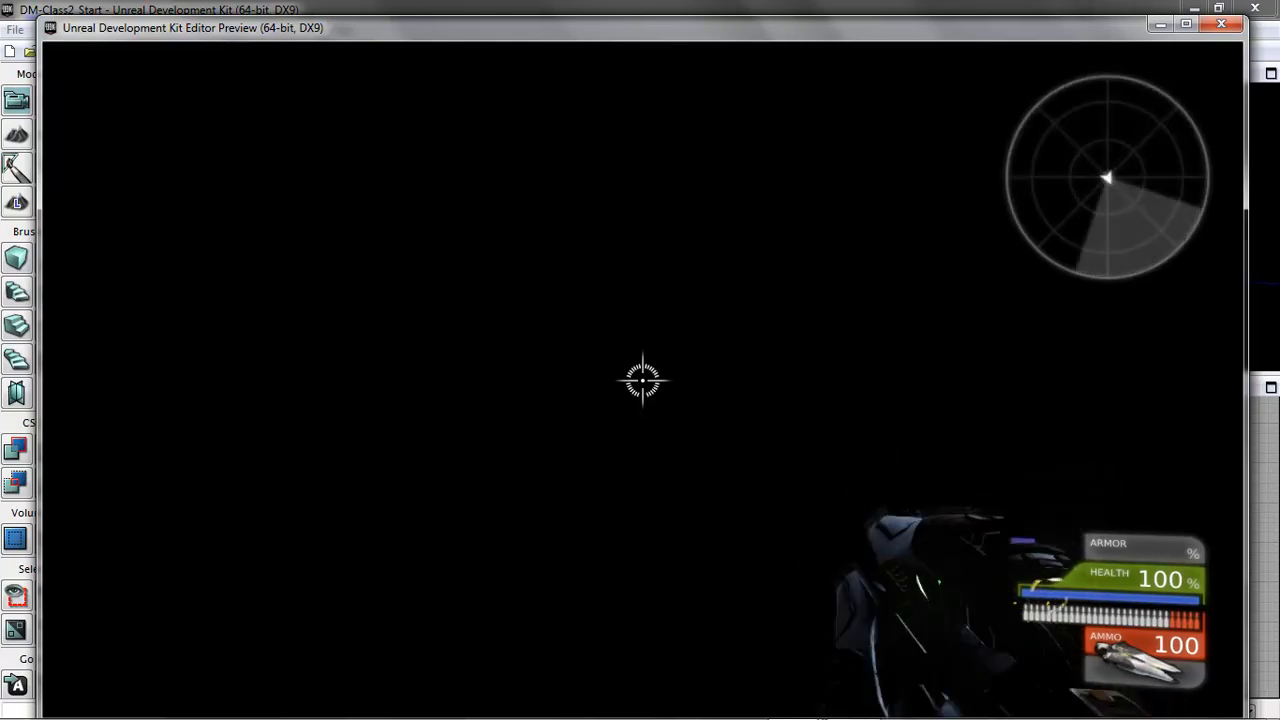
pyautogui.press('Escape')
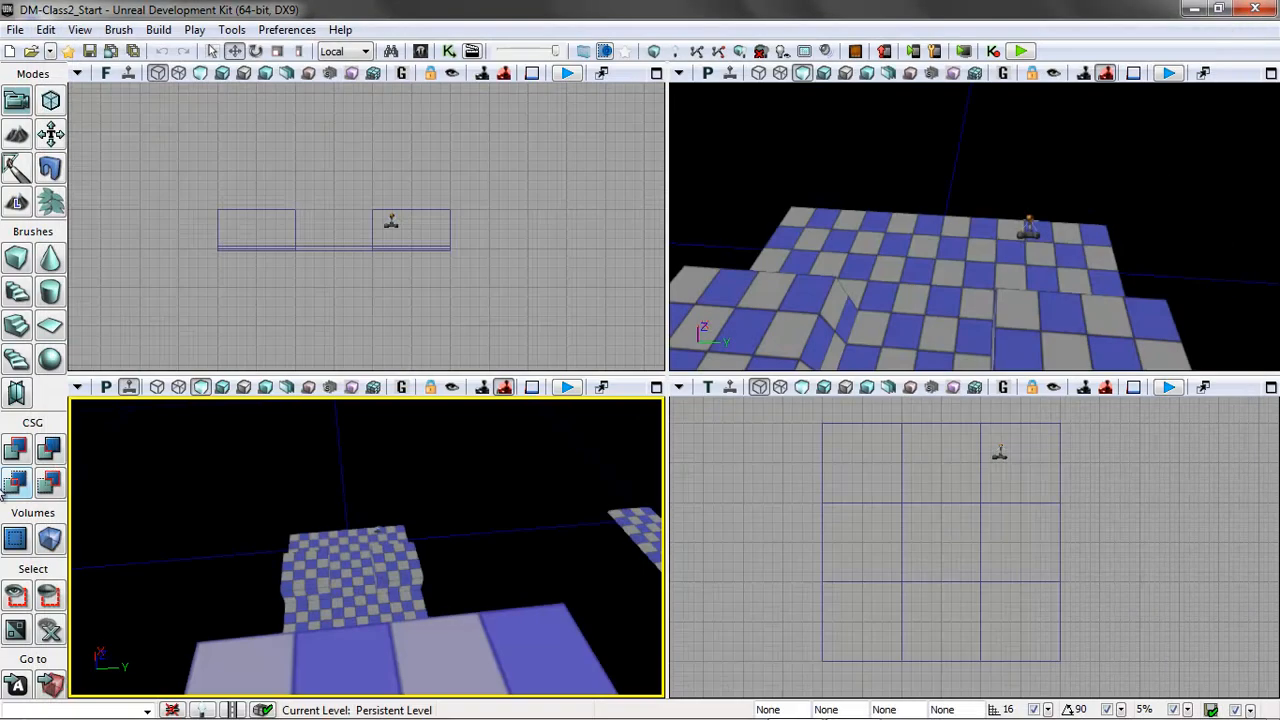
# Play the DM map from the foreground platform's blue tile, spawn one bot with "addbots 1" and end the preview.
pyautogui.rightClick(525, 647)
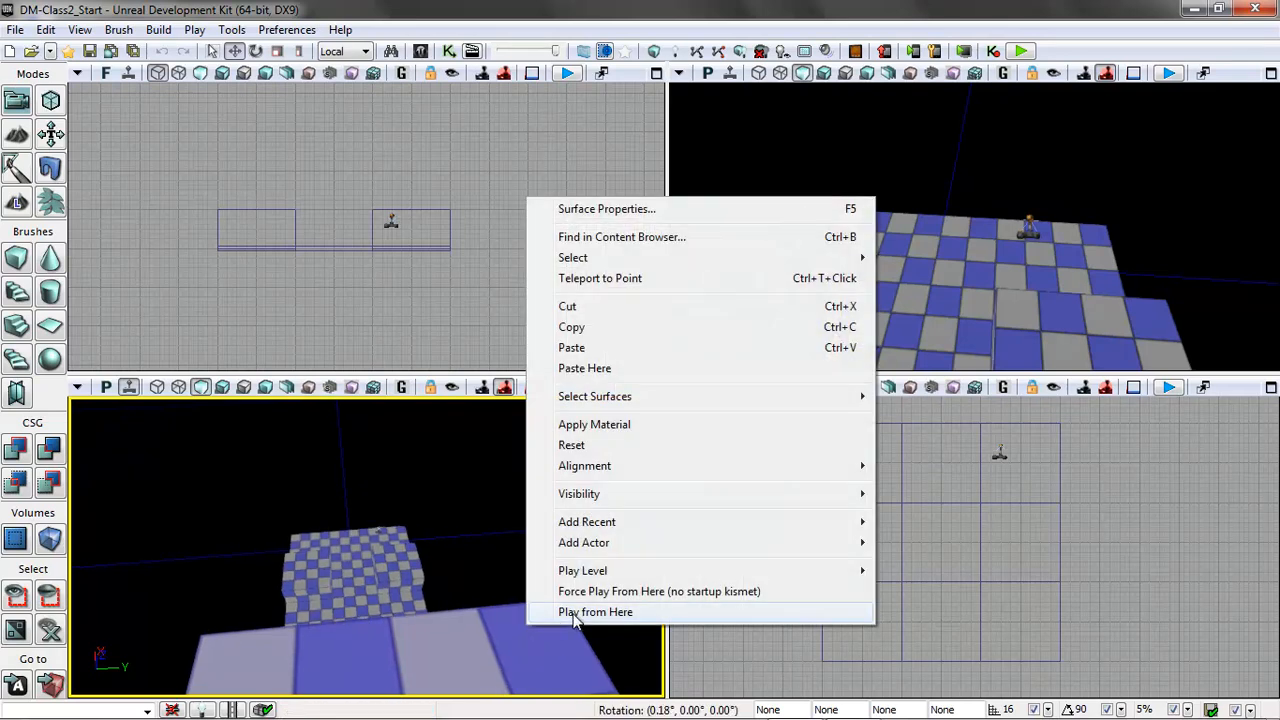
pyautogui.click(575, 612)
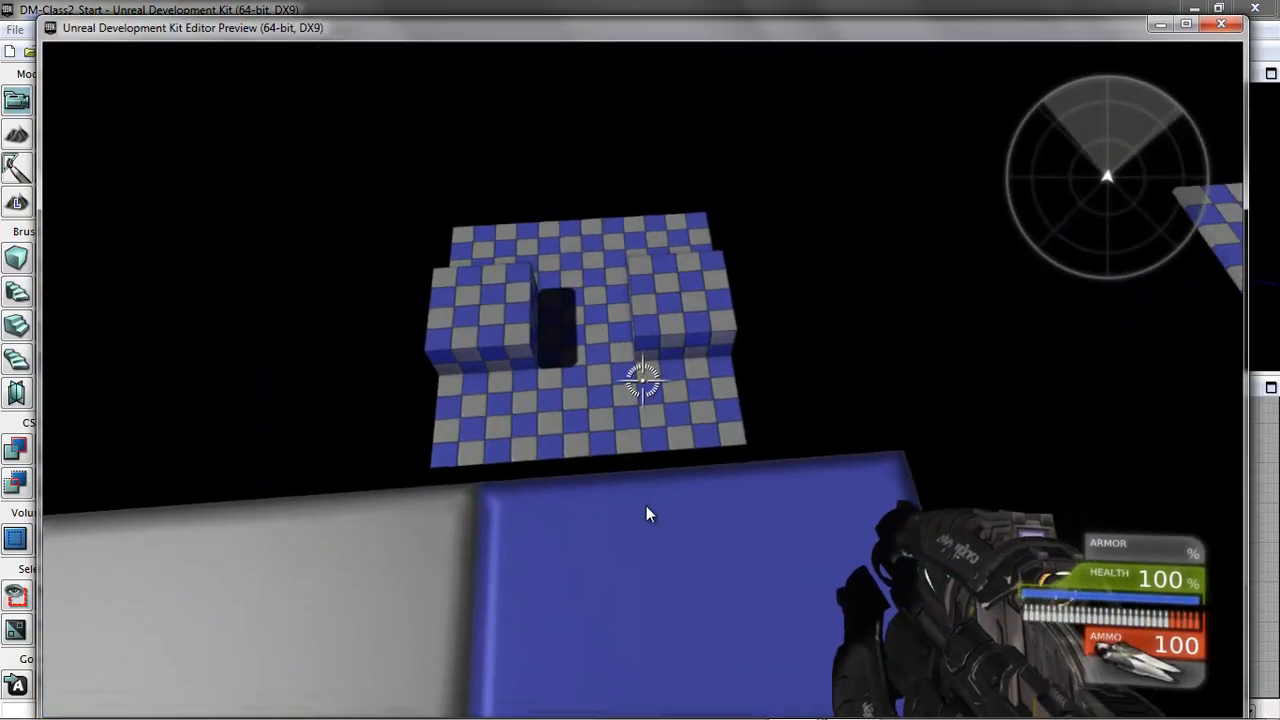
pyautogui.press('Tab')
pyautogui.write('addbots')
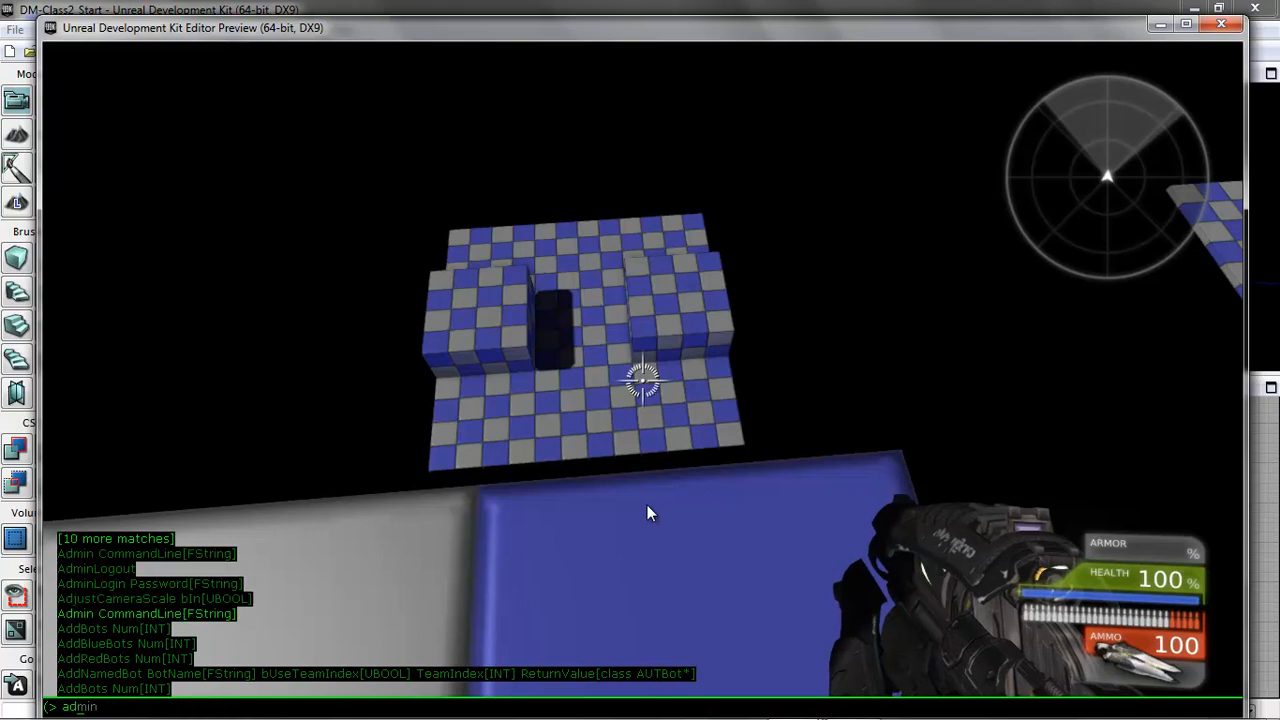
pyautogui.write(' 1')
pyautogui.press('Return')
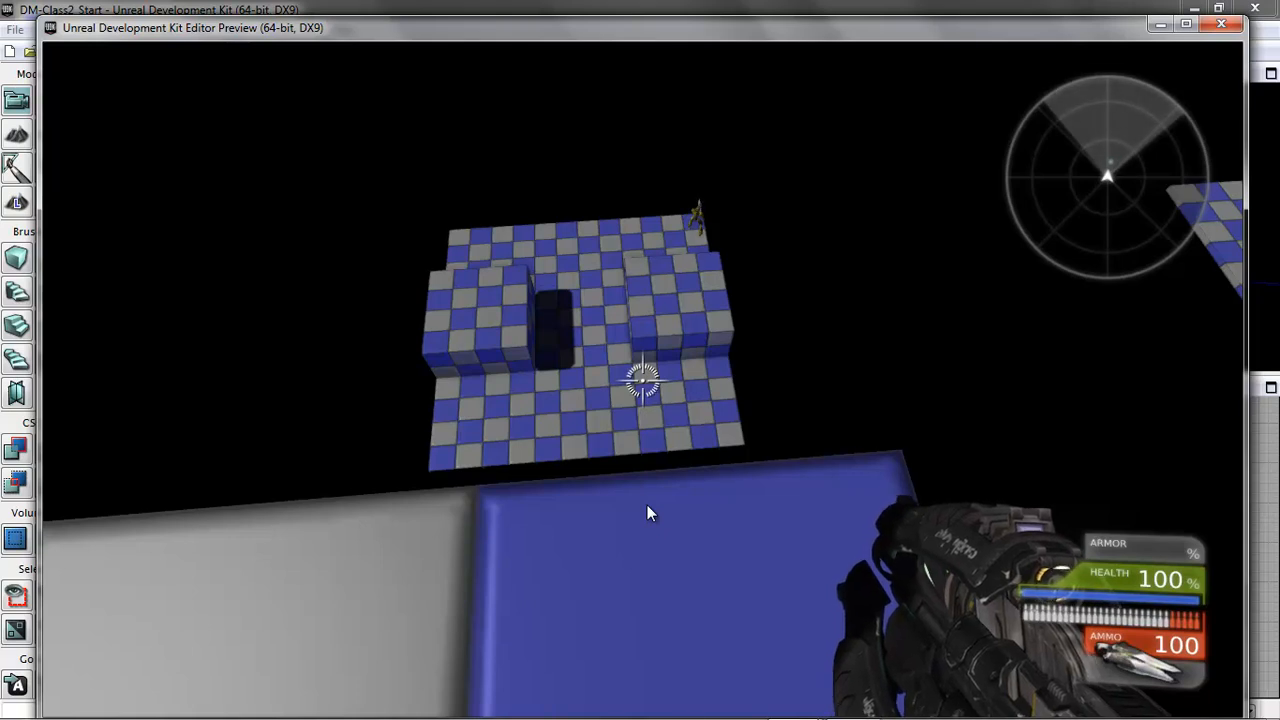
pyautogui.press('Escape')
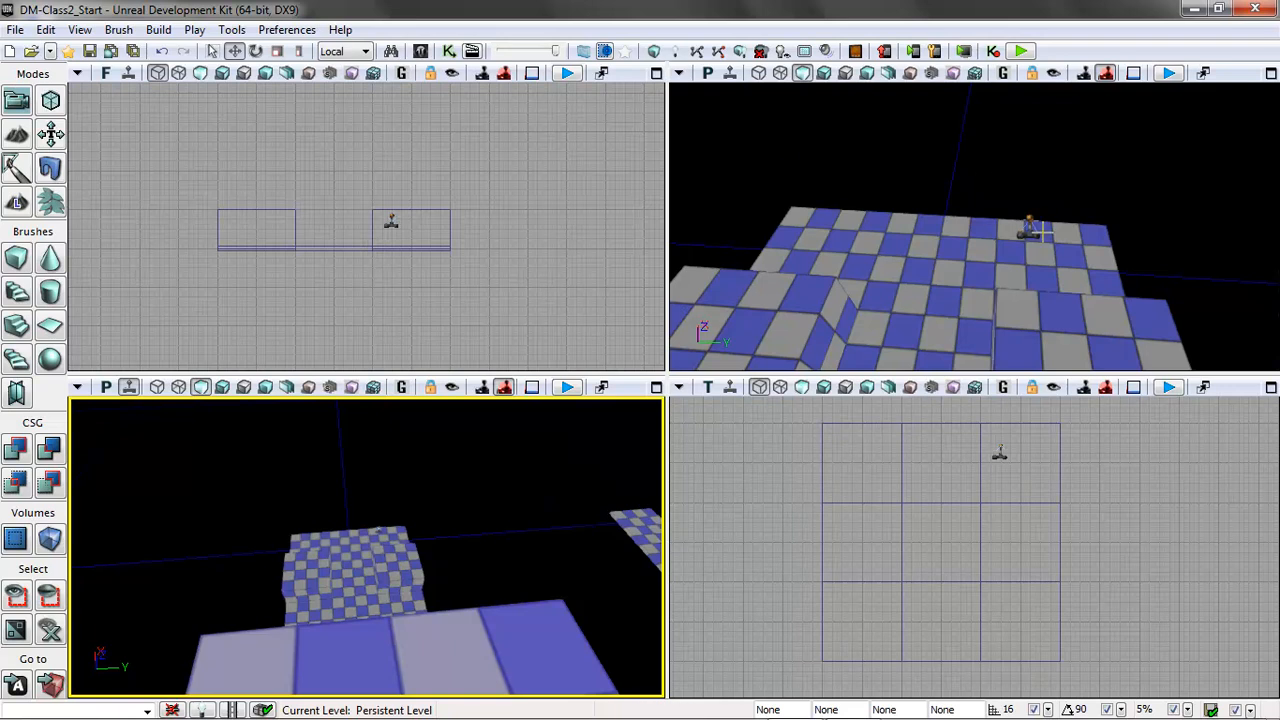
# Rotate the PlayerStart 180 degrees about its vertical axis so it faces across the platform toward the foreground.
pyautogui.click(1097, 256)
pyautogui.click(1030, 230)
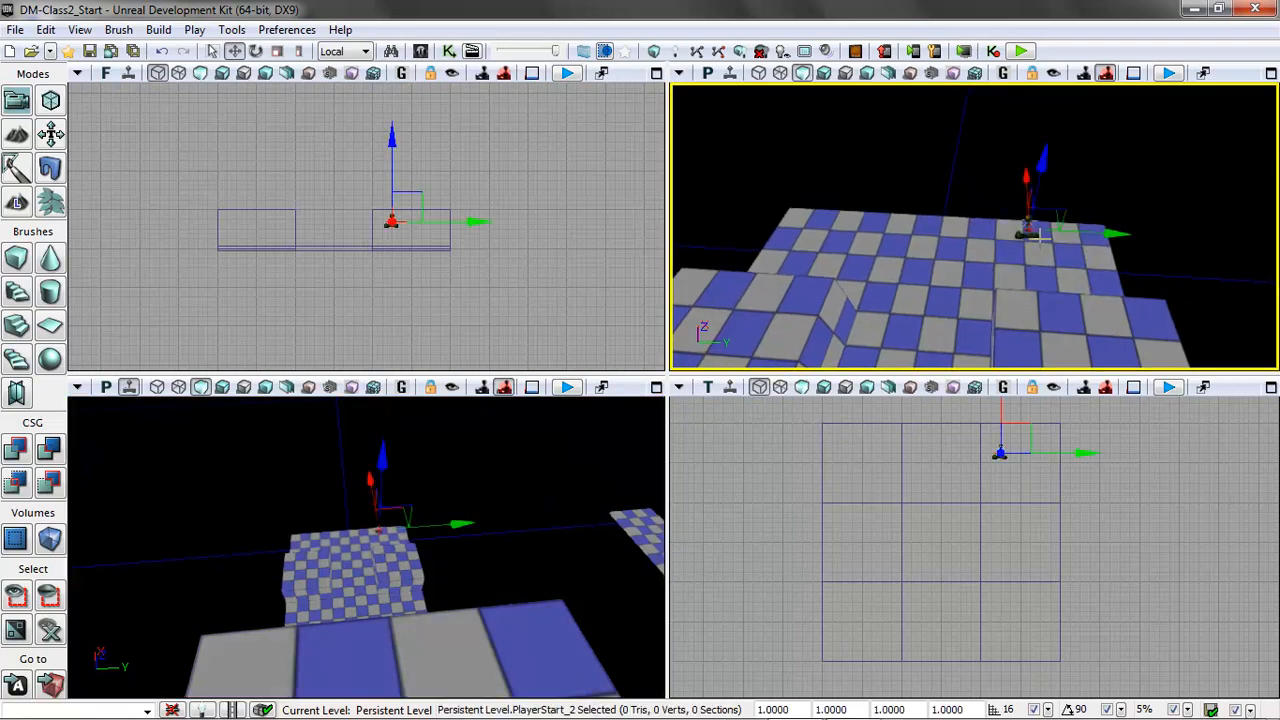
pyautogui.moveTo(1177, 250); pyautogui.dragTo(1219, 84)
pyautogui.moveTo(1219, 84); pyautogui.dragTo(1141, 233, button='right')
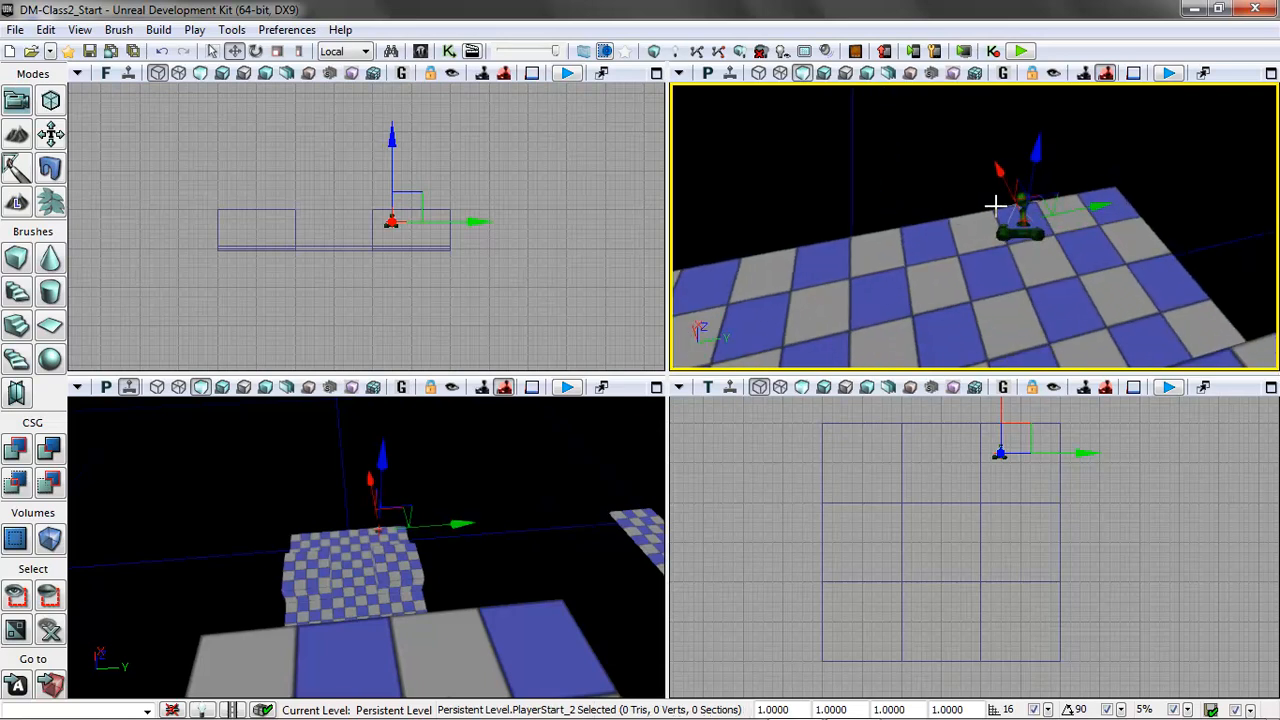
pyautogui.click(256, 51)
pyautogui.moveTo(941, 284); pyautogui.dragTo(935, 280)
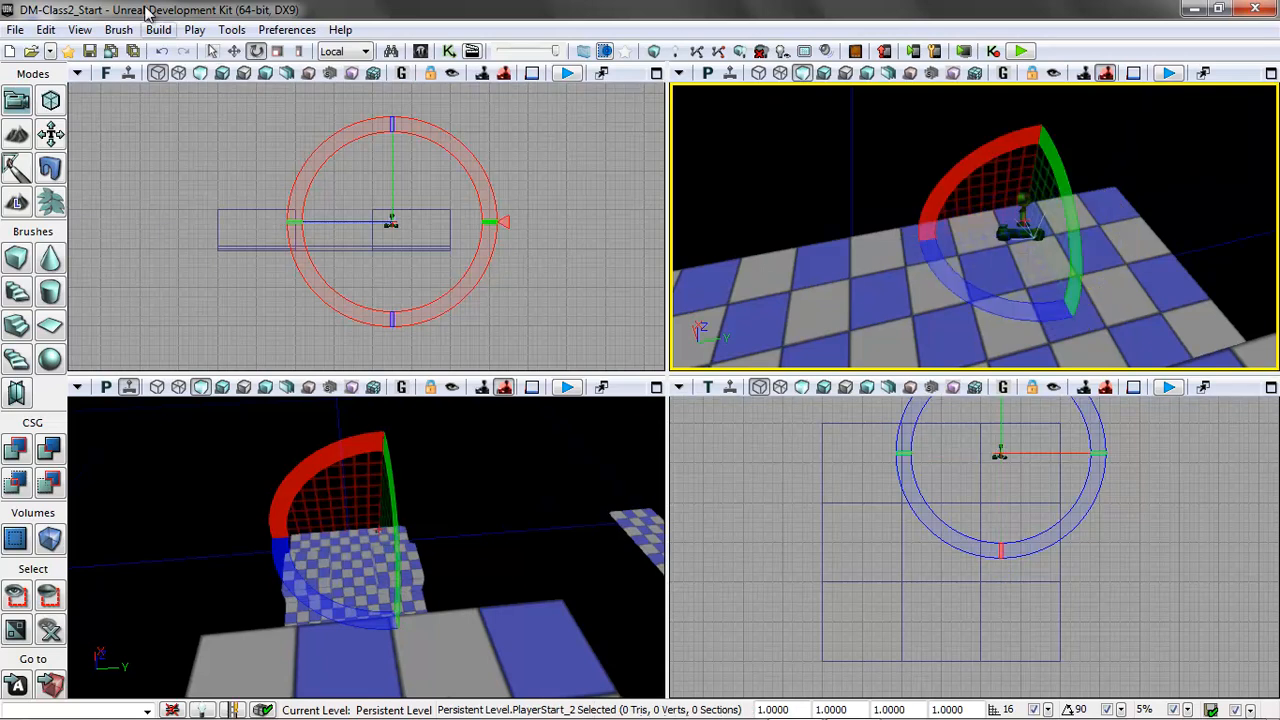
# Duplicate the rotated PlayerStart and place the copy near the opposite back corner of the same platform.
pyautogui.click(234, 52)
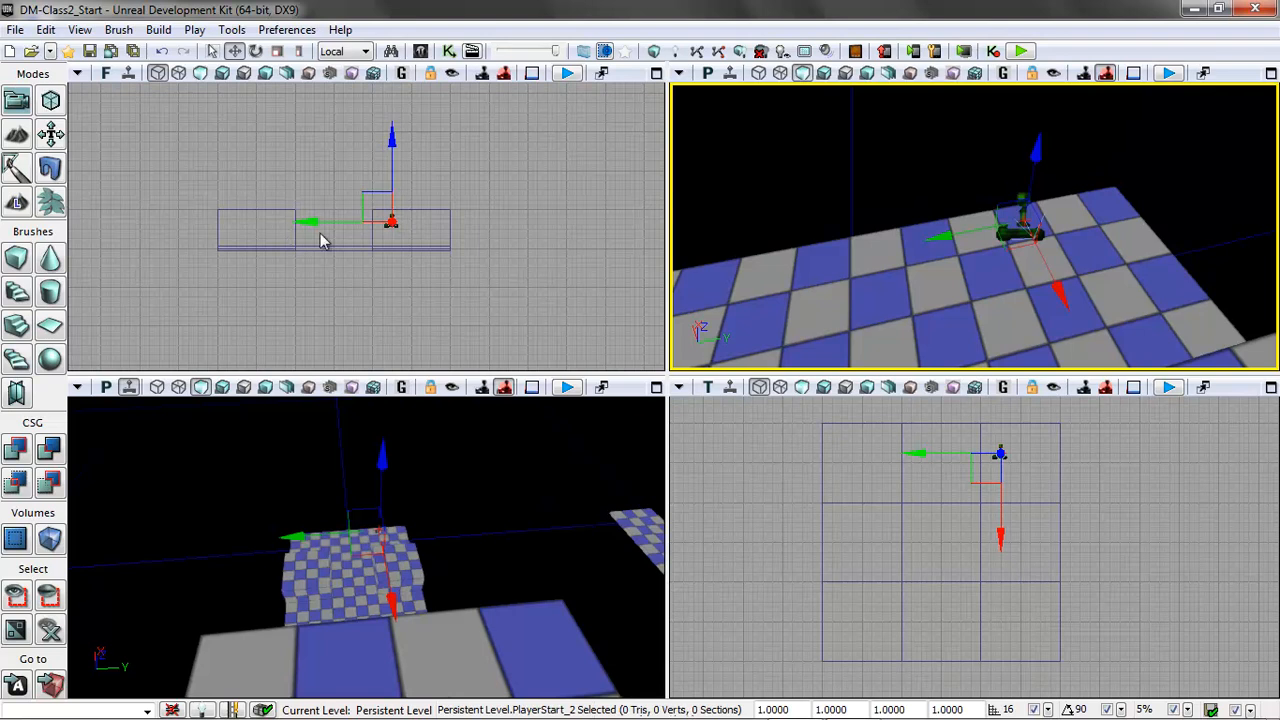
pyautogui.moveTo(333, 219); pyautogui.dragTo(253, 228)
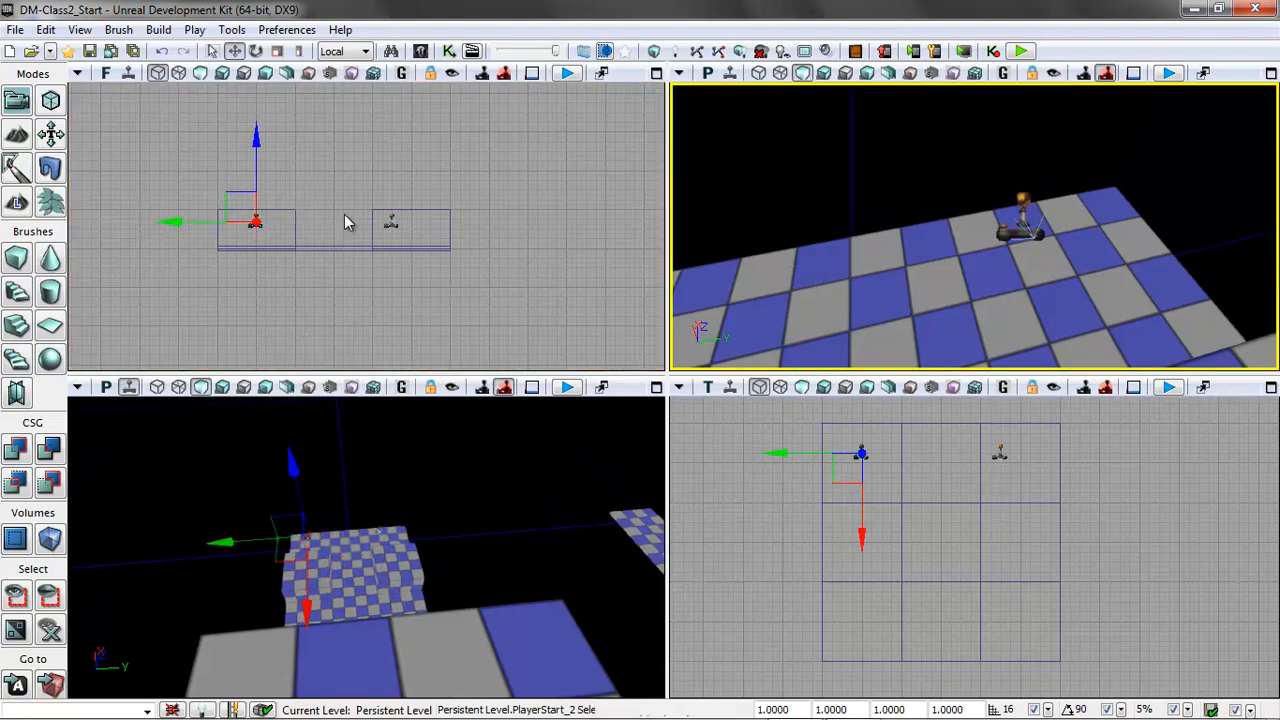
pyautogui.moveTo(938, 240); pyautogui.dragTo(673, 318, button='right')
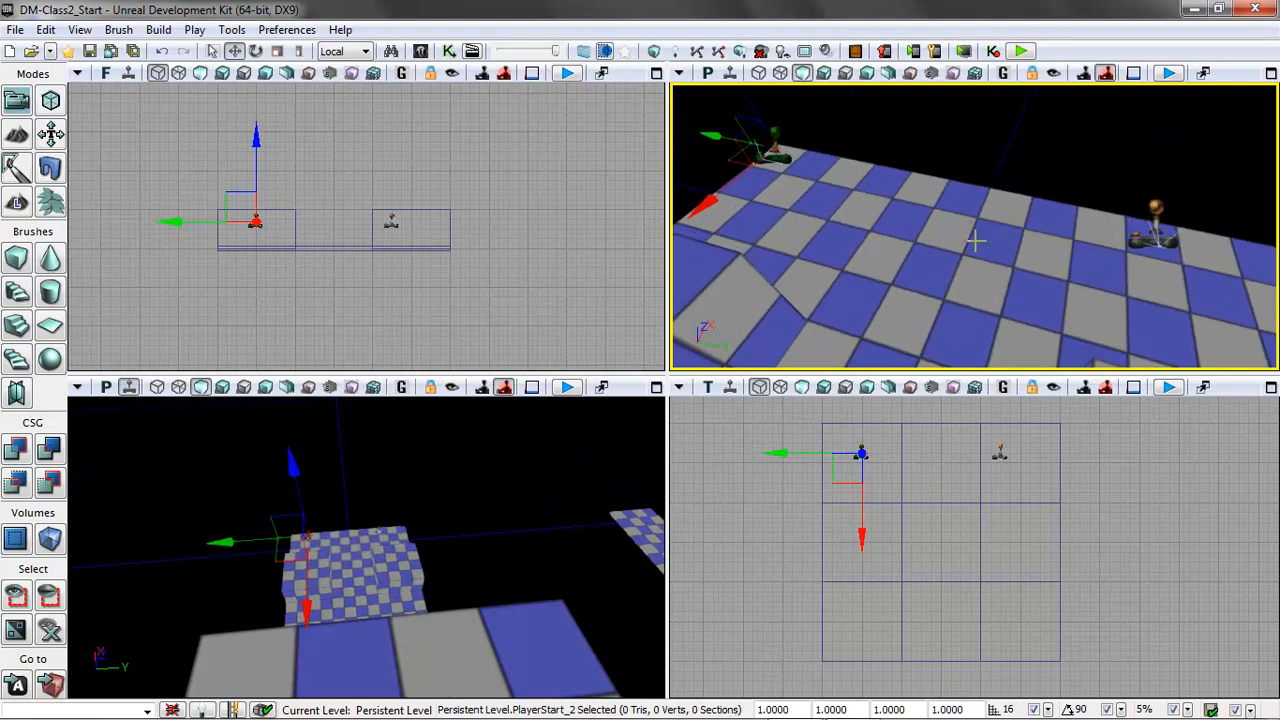
# Build the AI paths, close the Map Check and select the original corner's PlayerStart to inspect its path link.
pyautogui.click(166, 32)
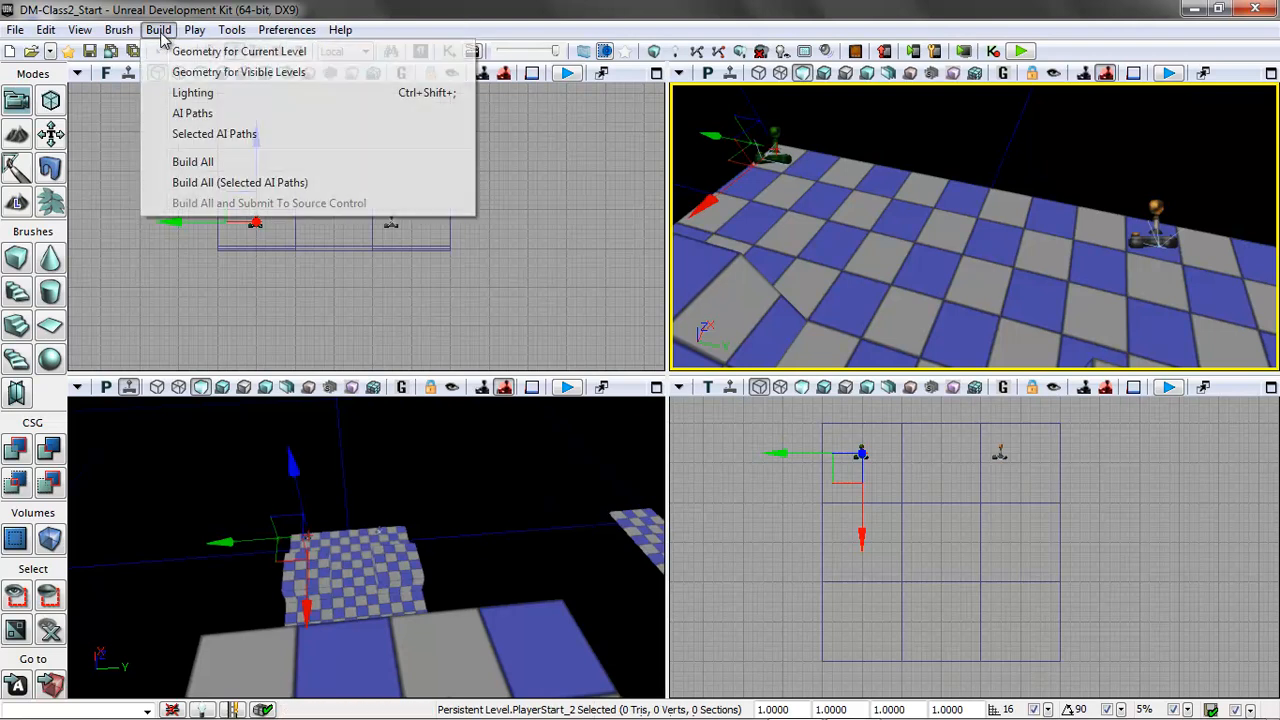
pyautogui.click(205, 117)
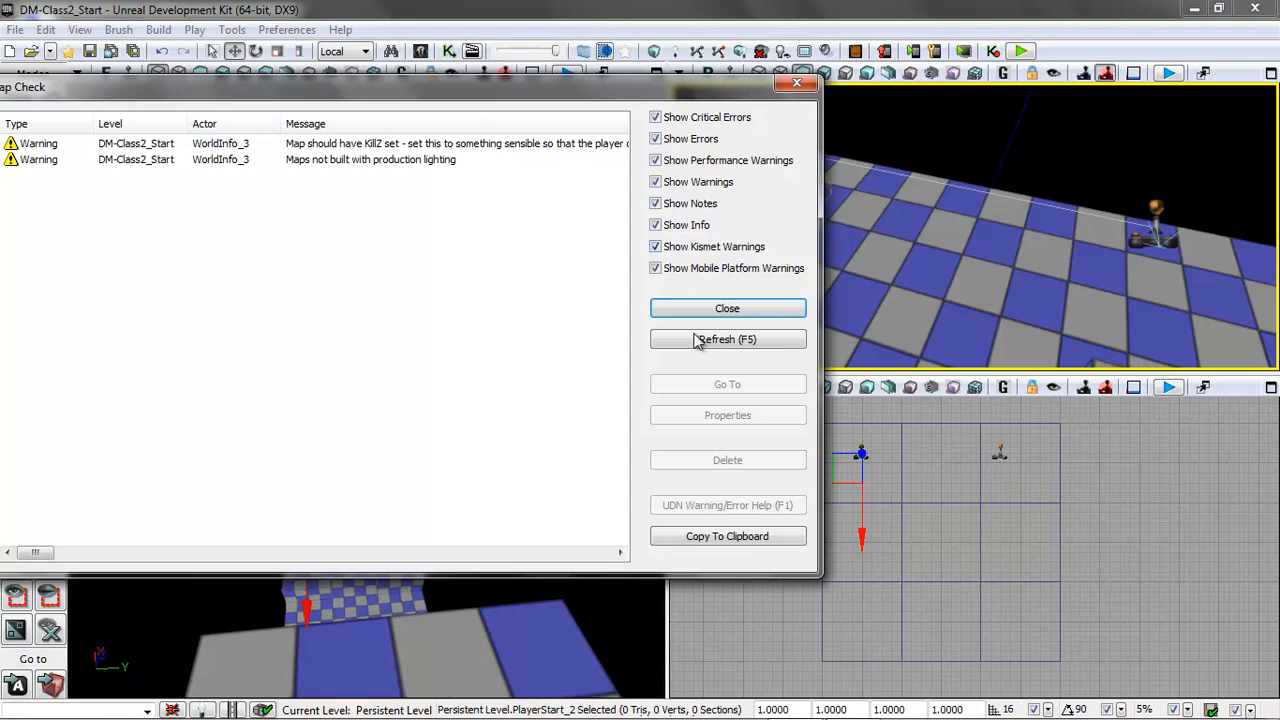
pyautogui.click(720, 312)
pyautogui.click(1156, 235)
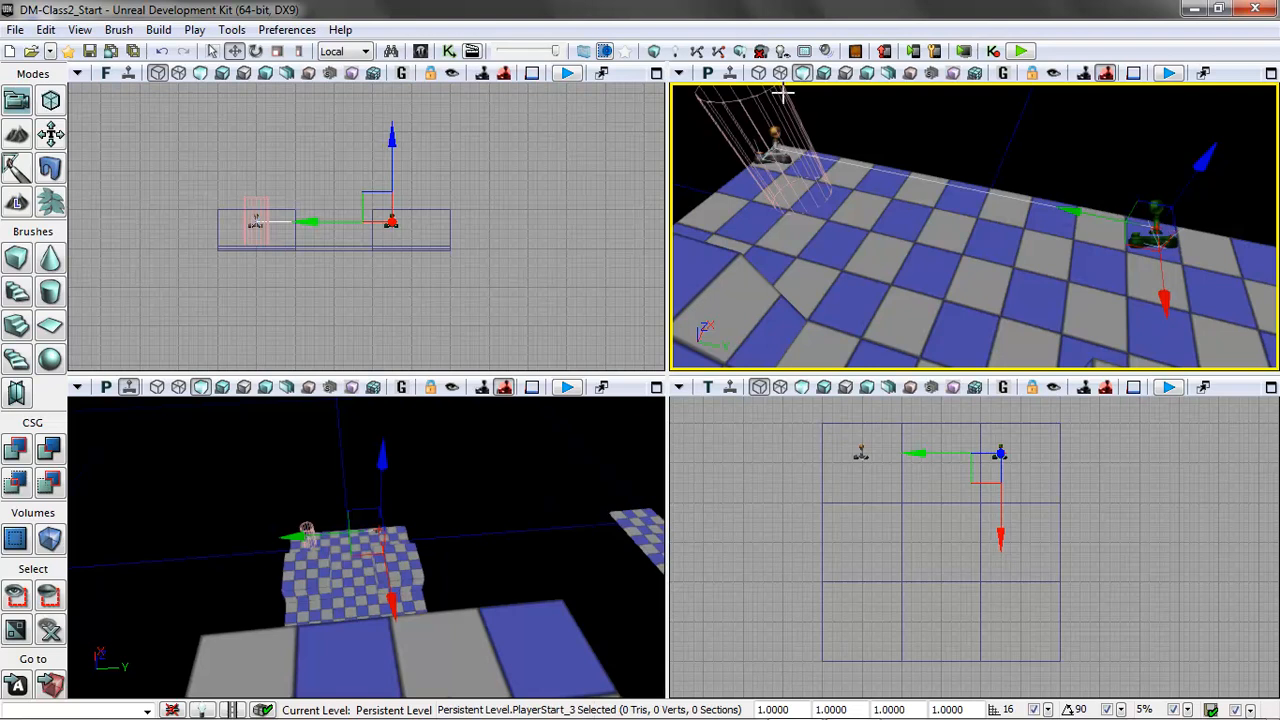
# Play the map from the foreground platform's grey tile, spawn one bot with "addbots 1", watch it between the linked PlayerStarts and end the preview.
pyautogui.rightClick(446, 627)
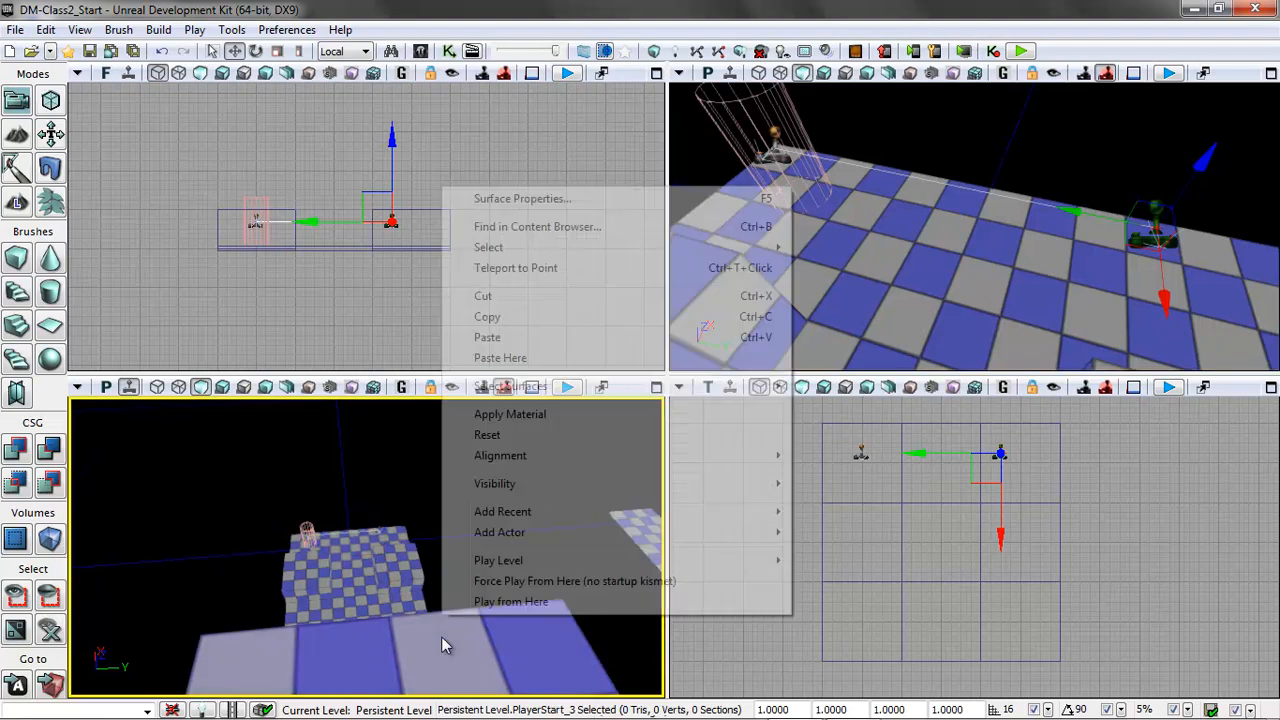
pyautogui.click(511, 602)
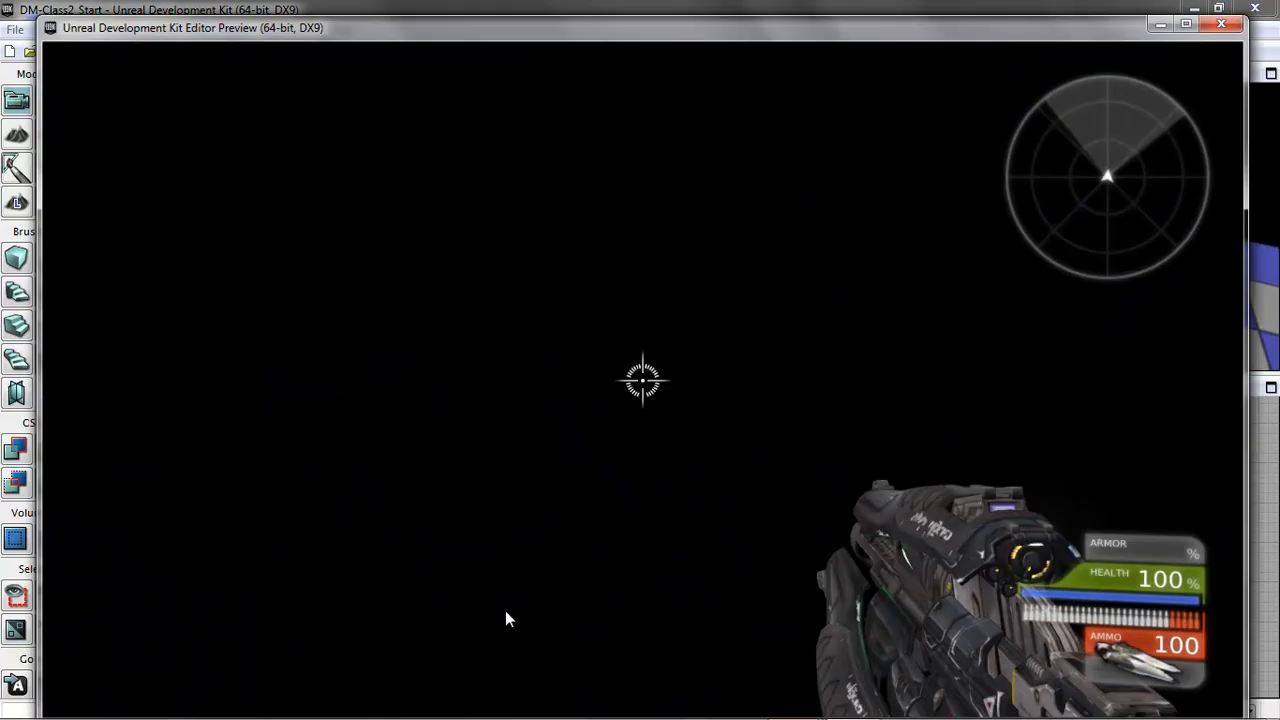
pyautogui.press('Tab')
pyautogui.write('addbots')
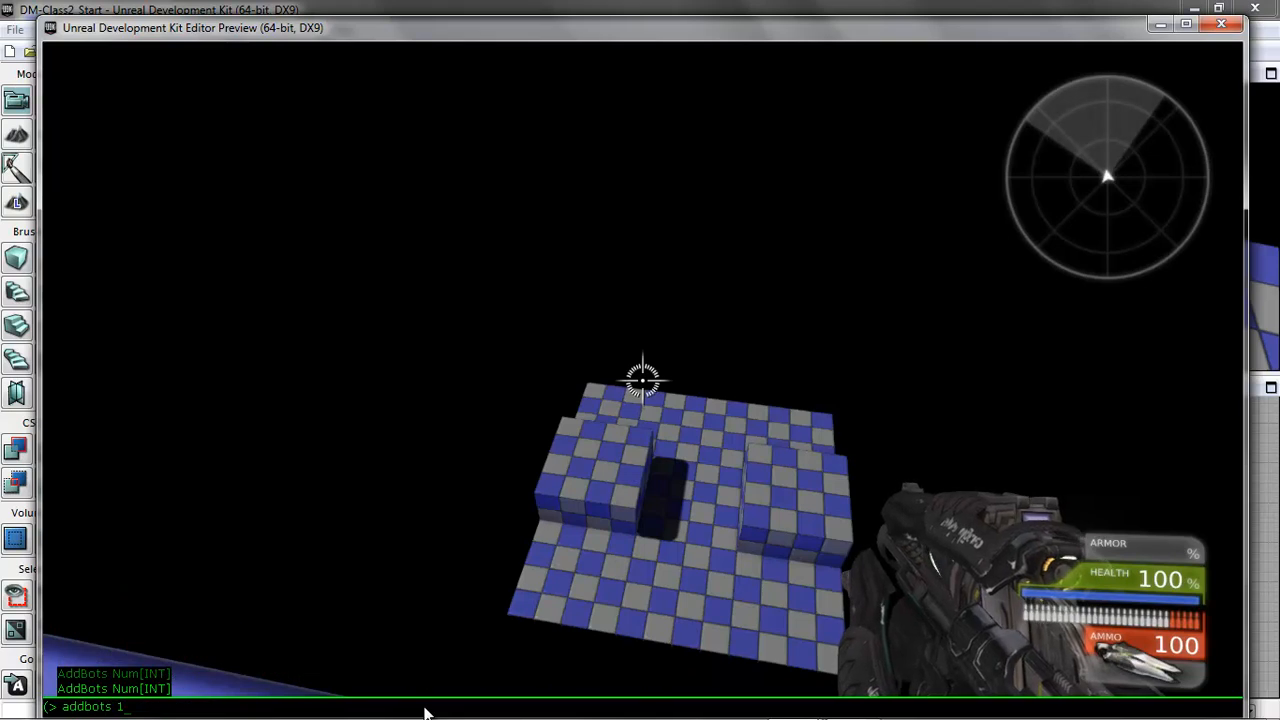
pyautogui.press('Return')
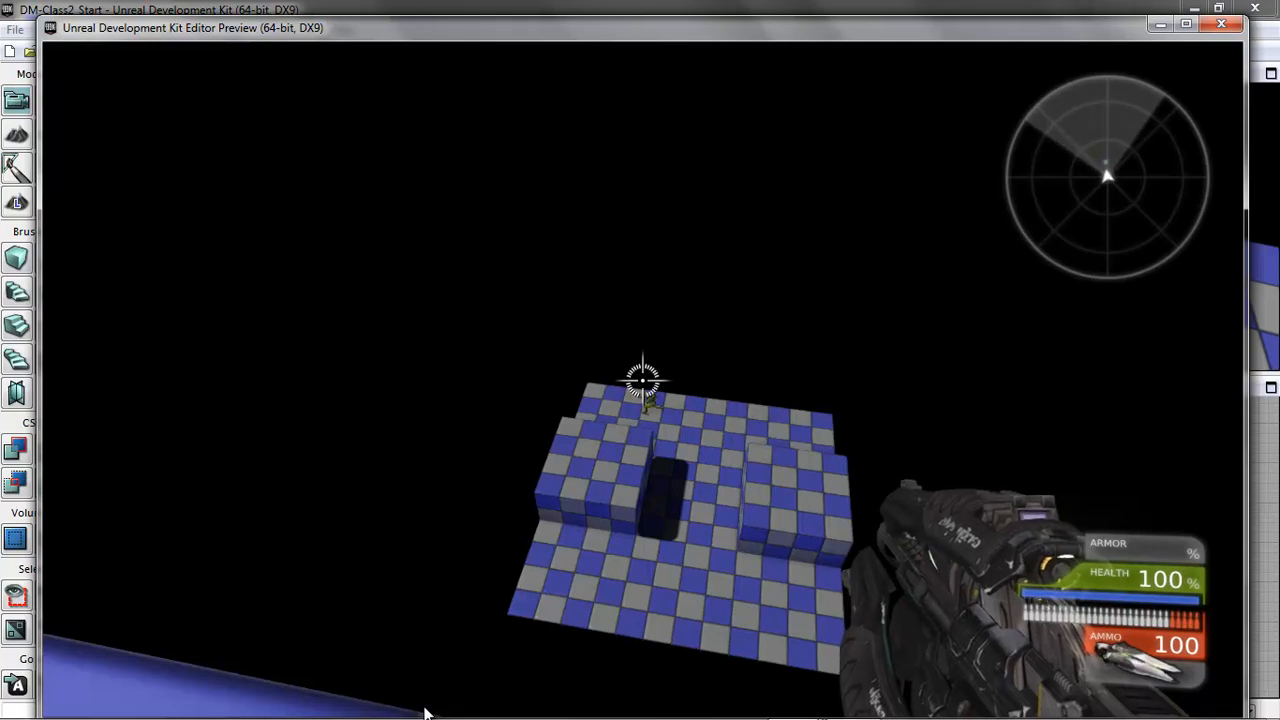
pyautogui.press('Escape')
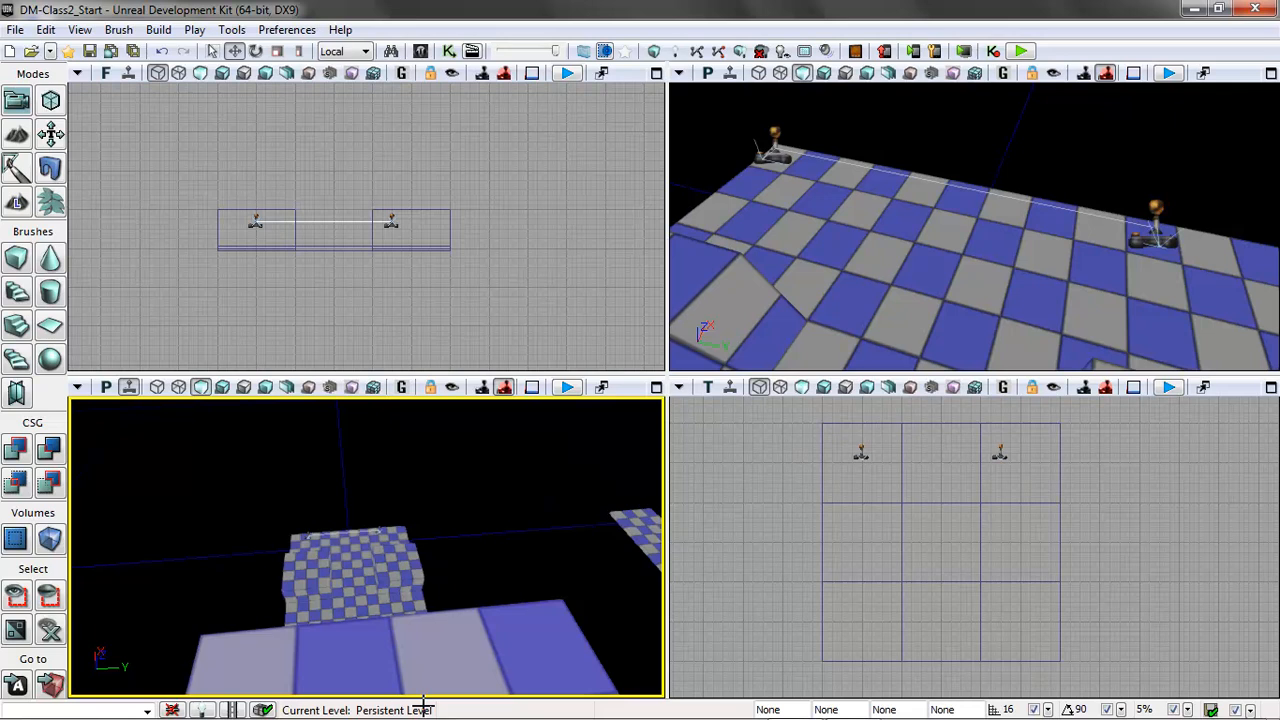
# Add a PathNode on the far platform's floor, between and in front of the two PlayerStarts, and build the AI paths.
pyautogui.moveTo(963, 279); pyautogui.dragTo(1050, 352)
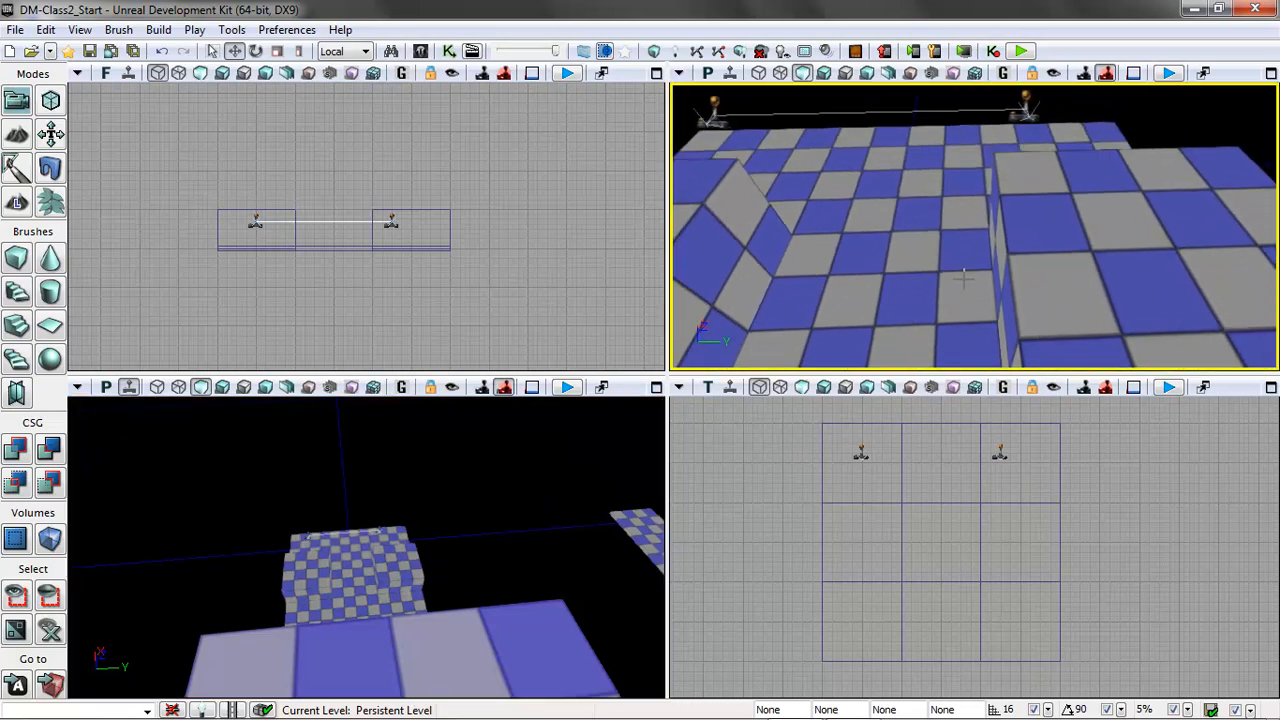
pyautogui.rightClick(878, 215)
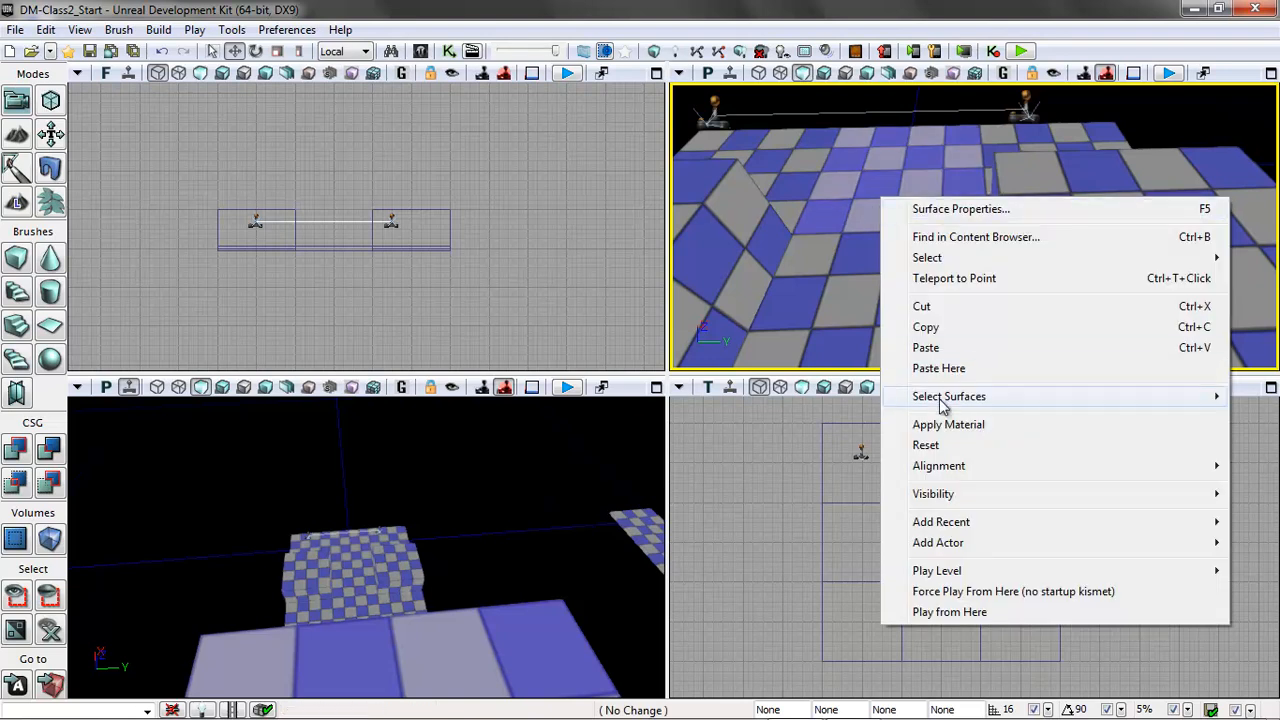
pyautogui.moveTo(952, 547)
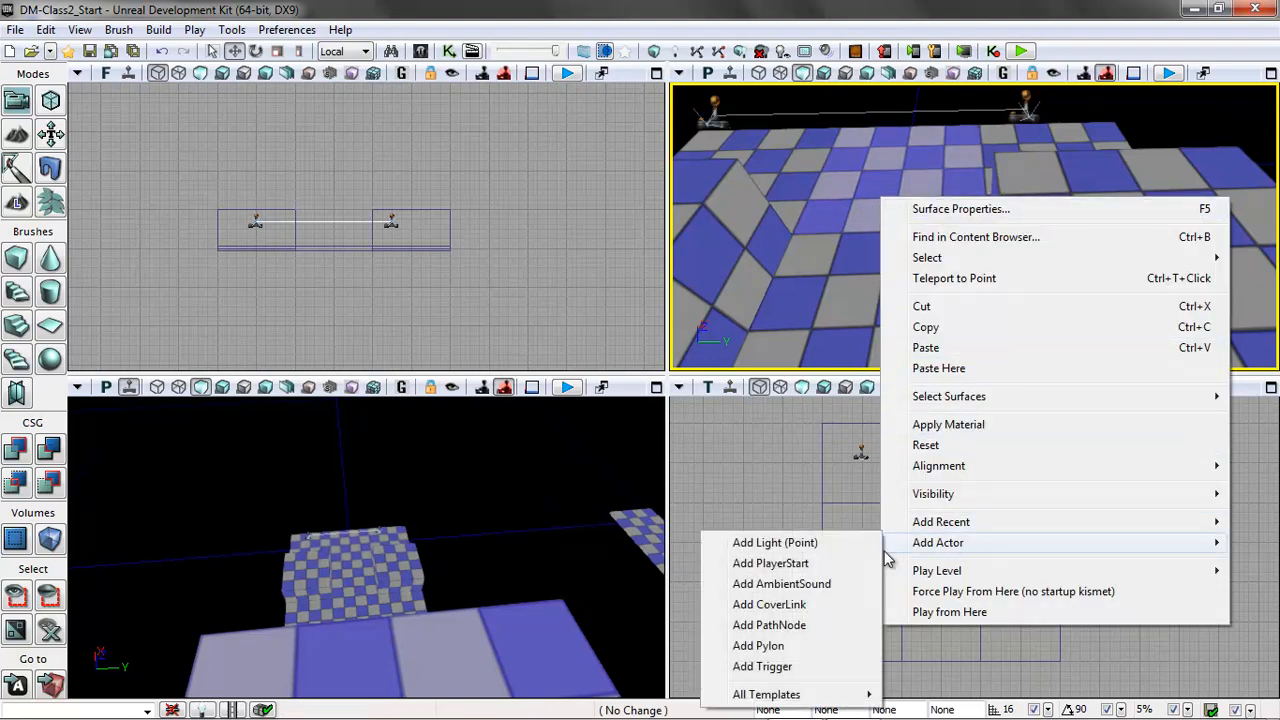
pyautogui.click(791, 627)
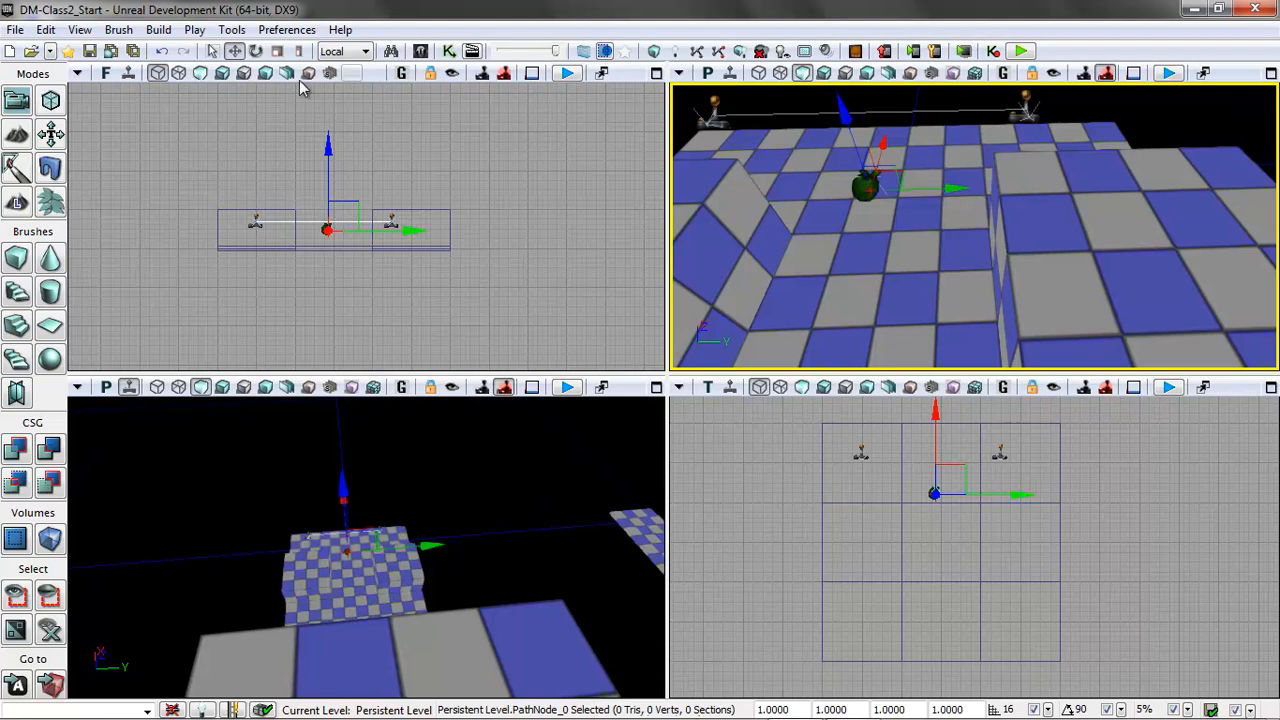
pyautogui.click(160, 31)
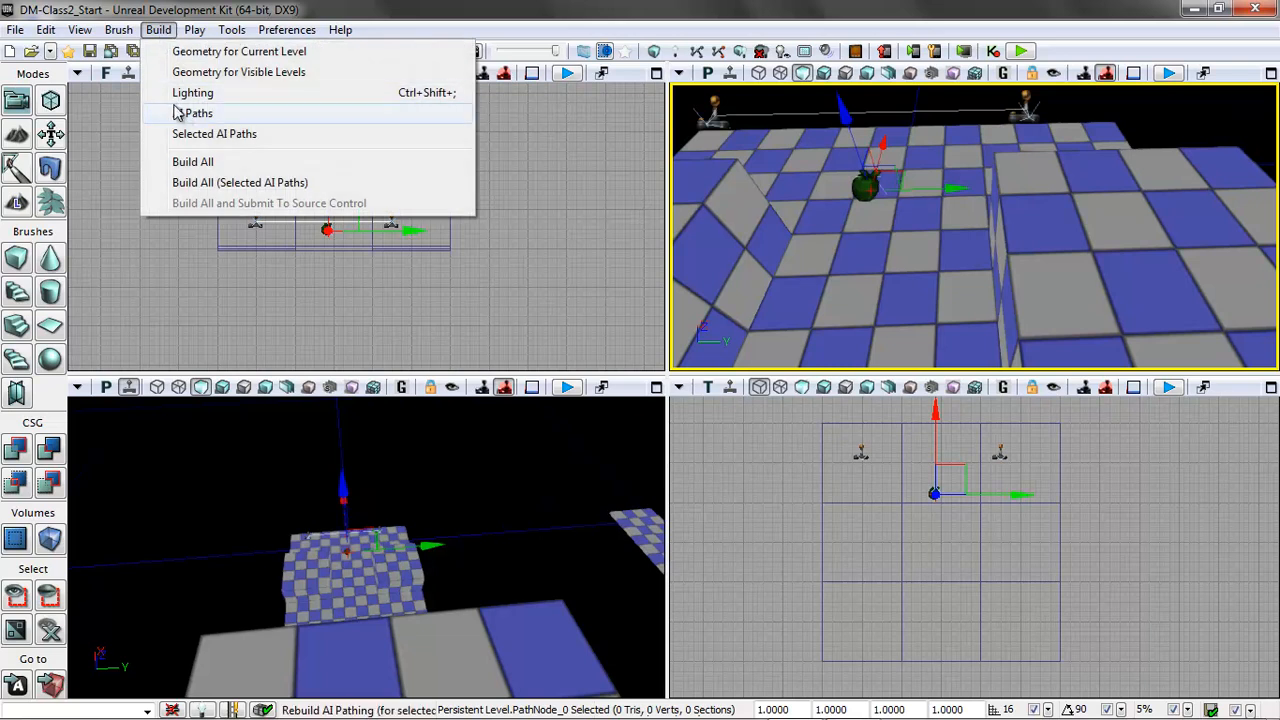
pyautogui.click(184, 114)
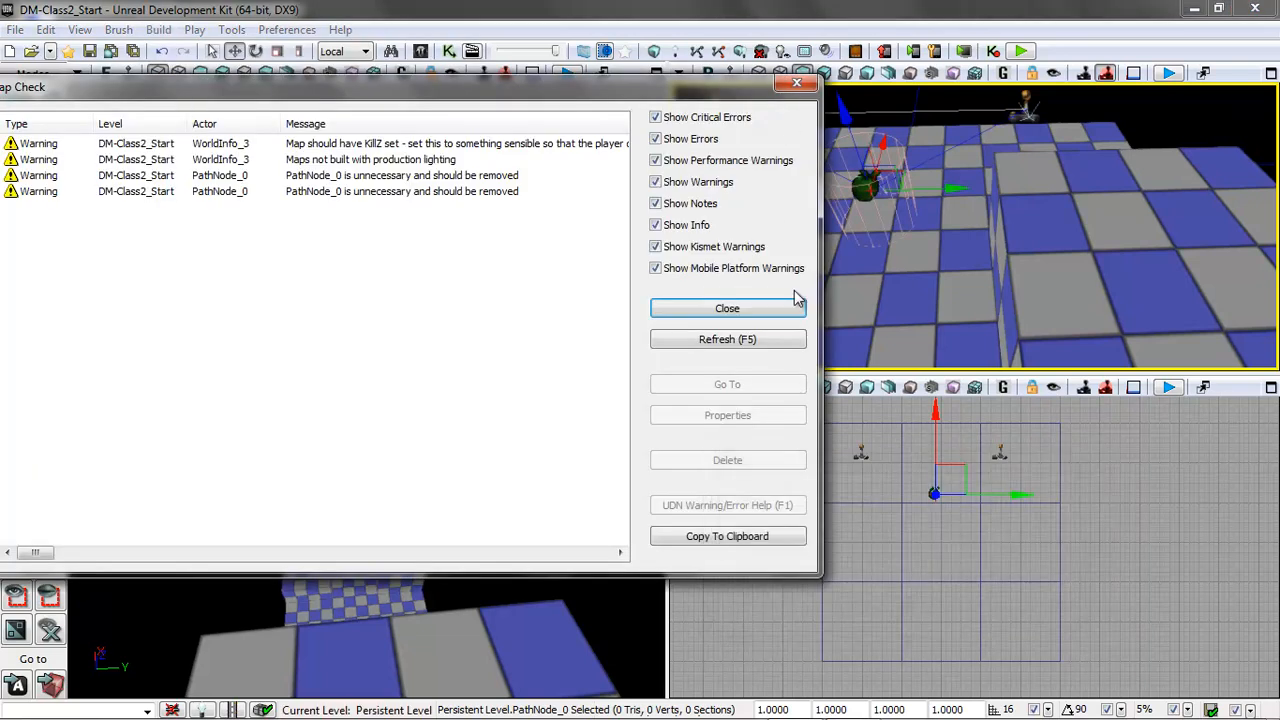
pyautogui.click(727, 309)
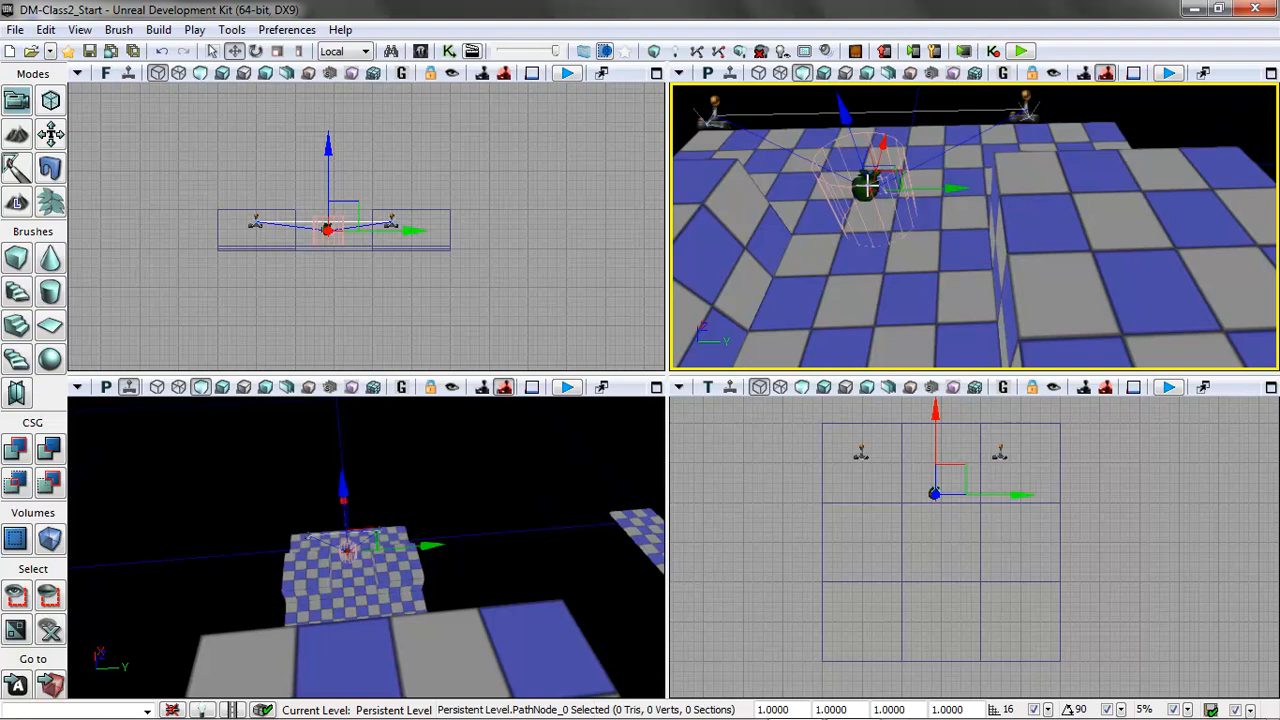
# Test the added PathNode by playing from the foreground platform with one bot spawned via "addbots 1", and end the preview.
pyautogui.rightClick(440, 657)
pyautogui.click(494, 624)
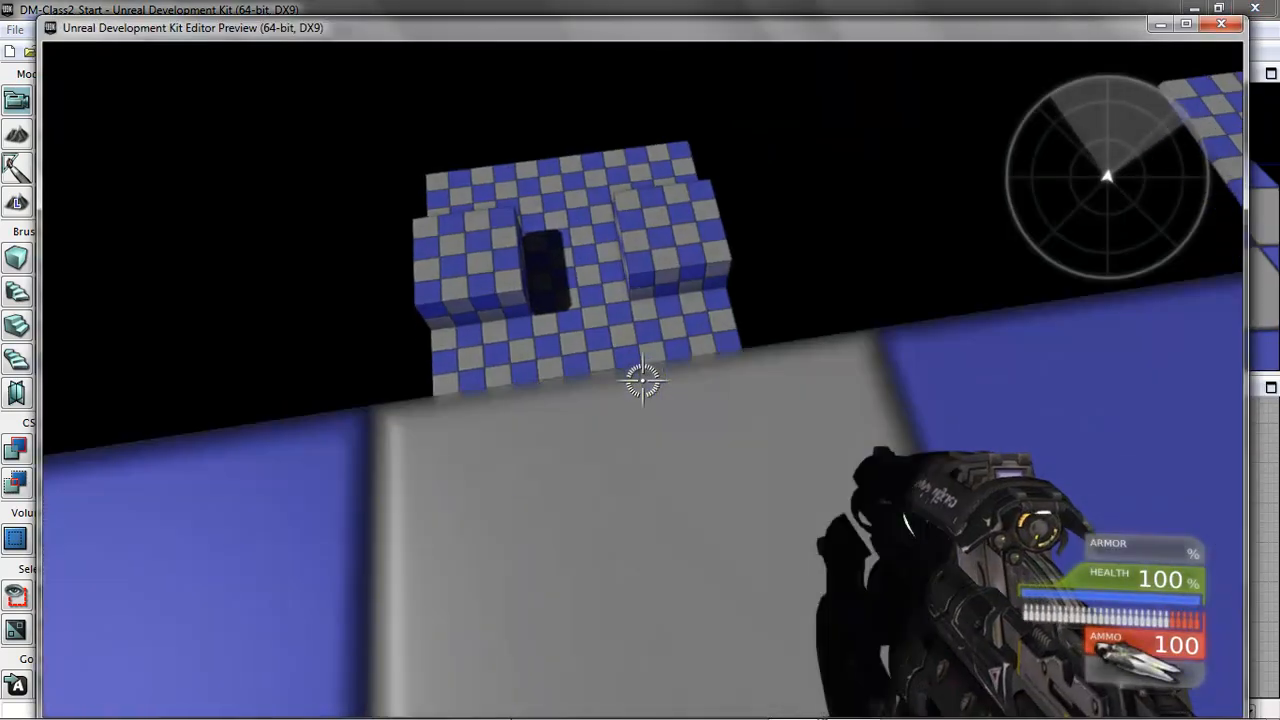
pyautogui.press('Tab')
pyautogui.write('addbots')
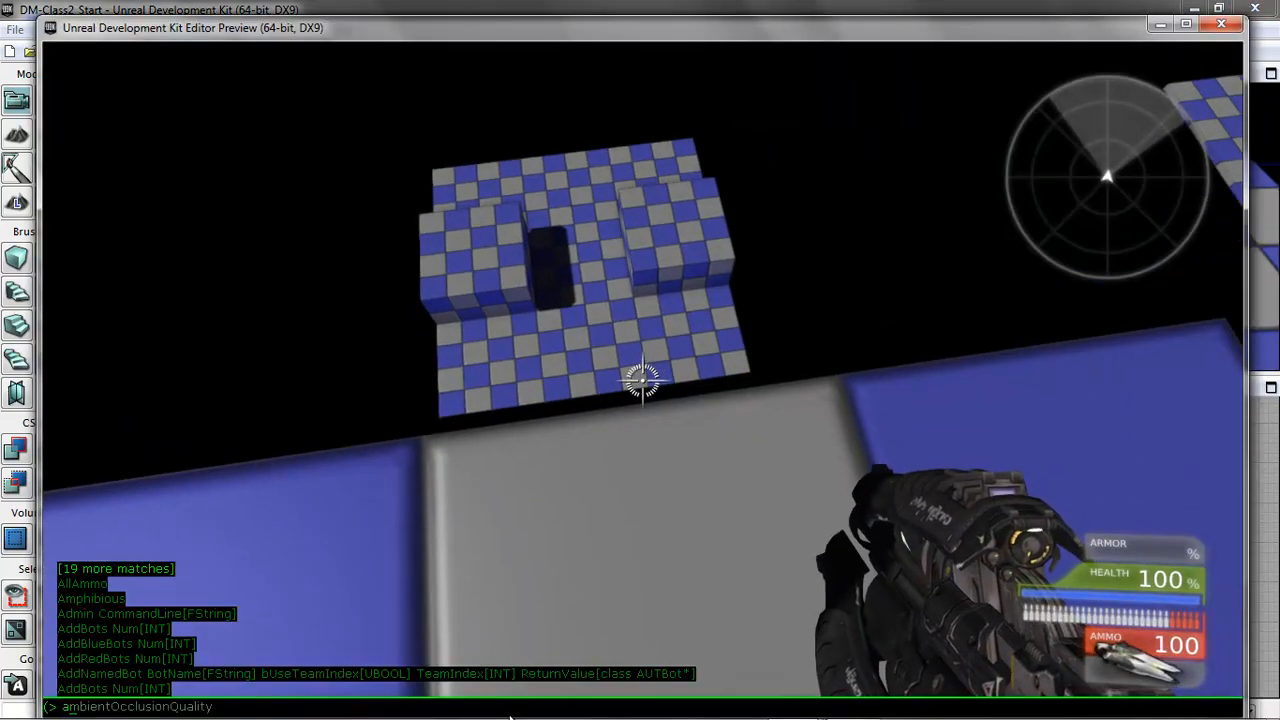
pyautogui.write(' 1')
pyautogui.press('Return')
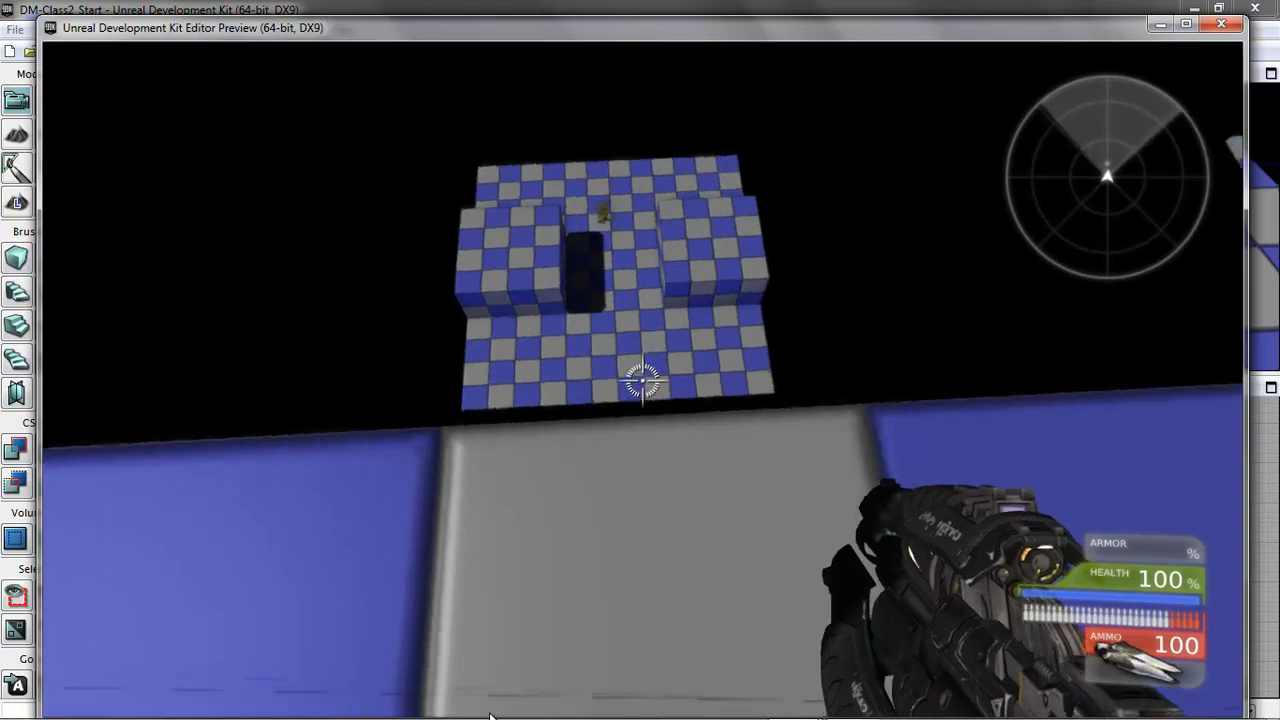
pyautogui.press('Escape')
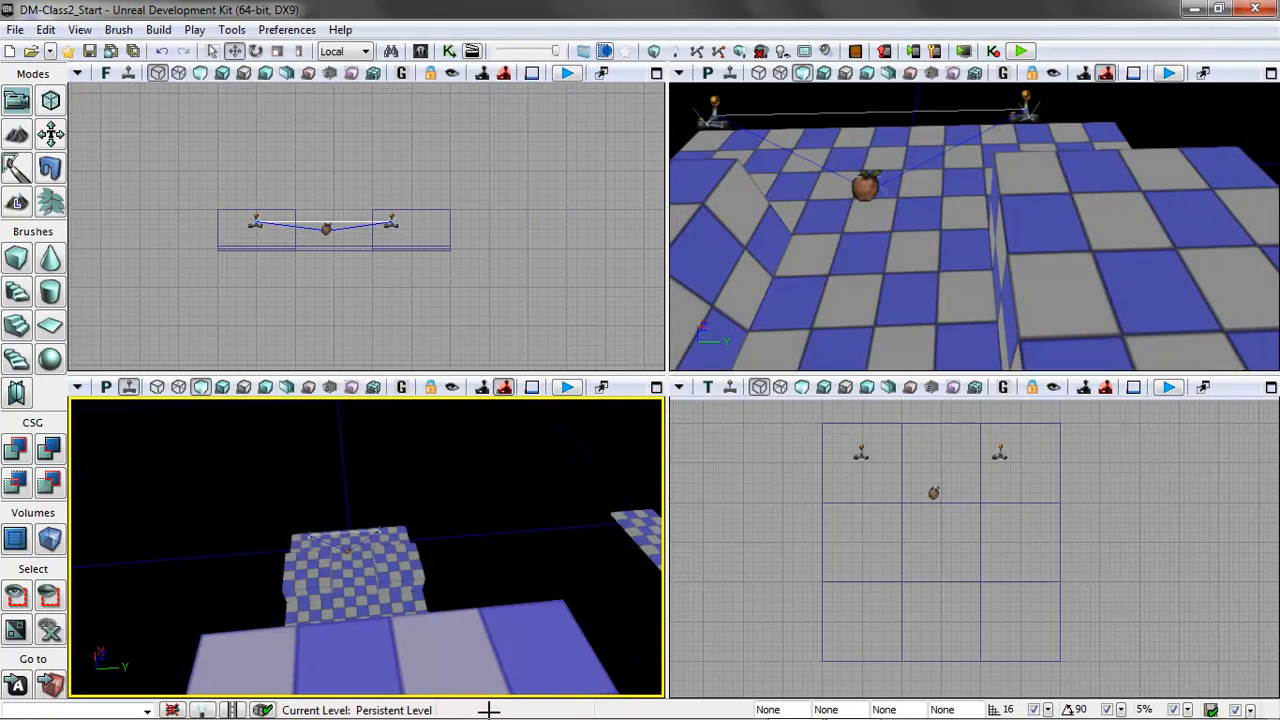
# Duplicate the PathNode straight across to the platform's opposite end, away from the PlayerStarts, and rebuild the AI paths.
pyautogui.click(865, 188)
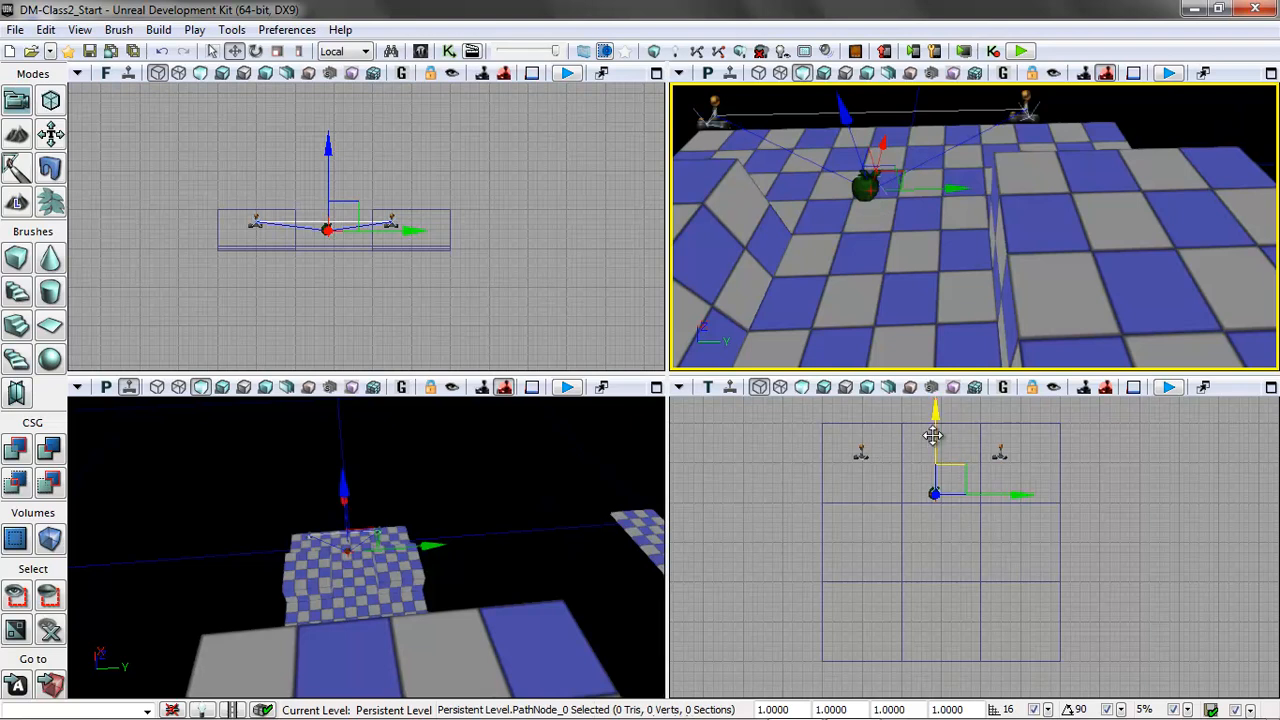
pyautogui.keyDown('alt'); pyautogui.moveTo(932, 435); pyautogui.dragTo(943, 525); pyautogui.keyUp('alt')
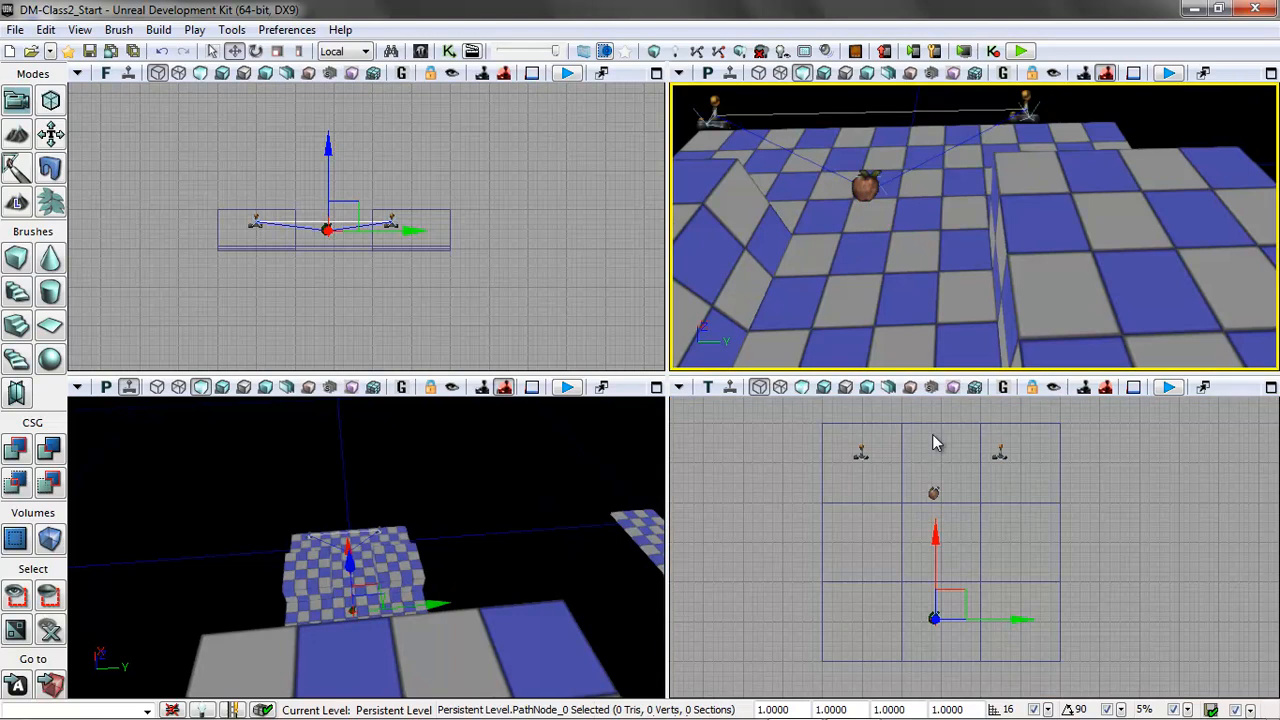
pyautogui.click(158, 29)
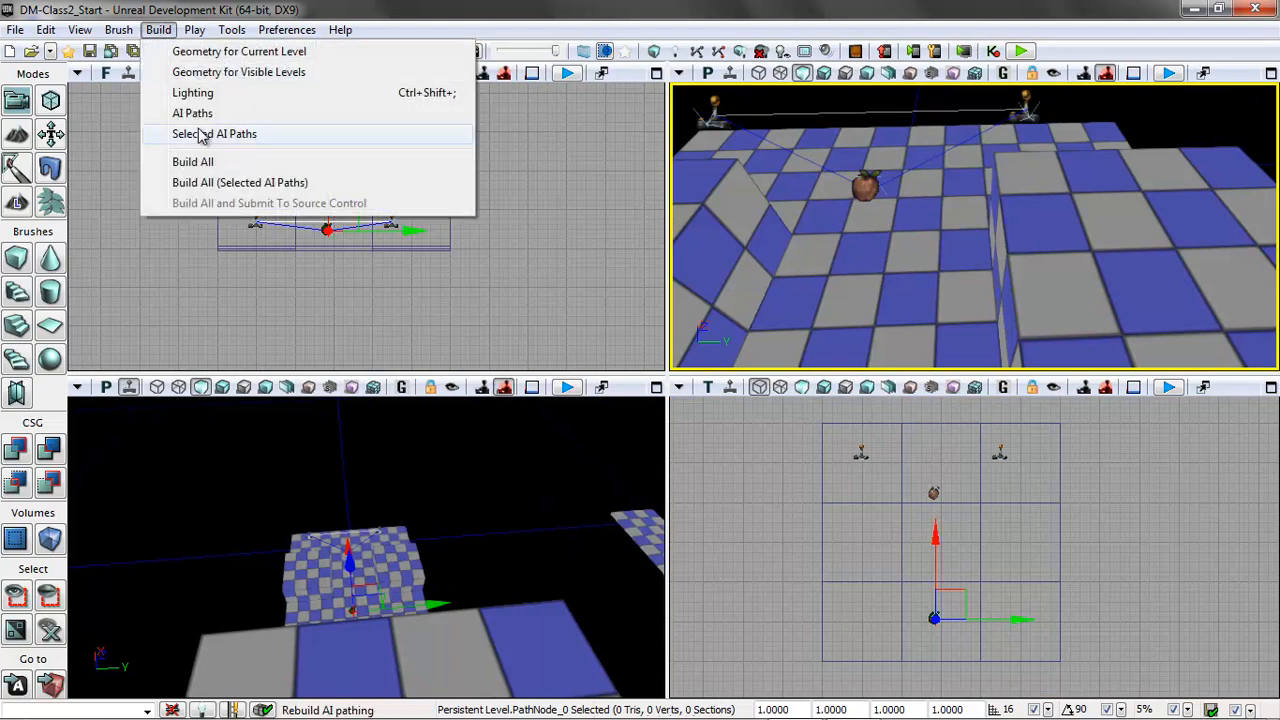
pyautogui.click(203, 115)
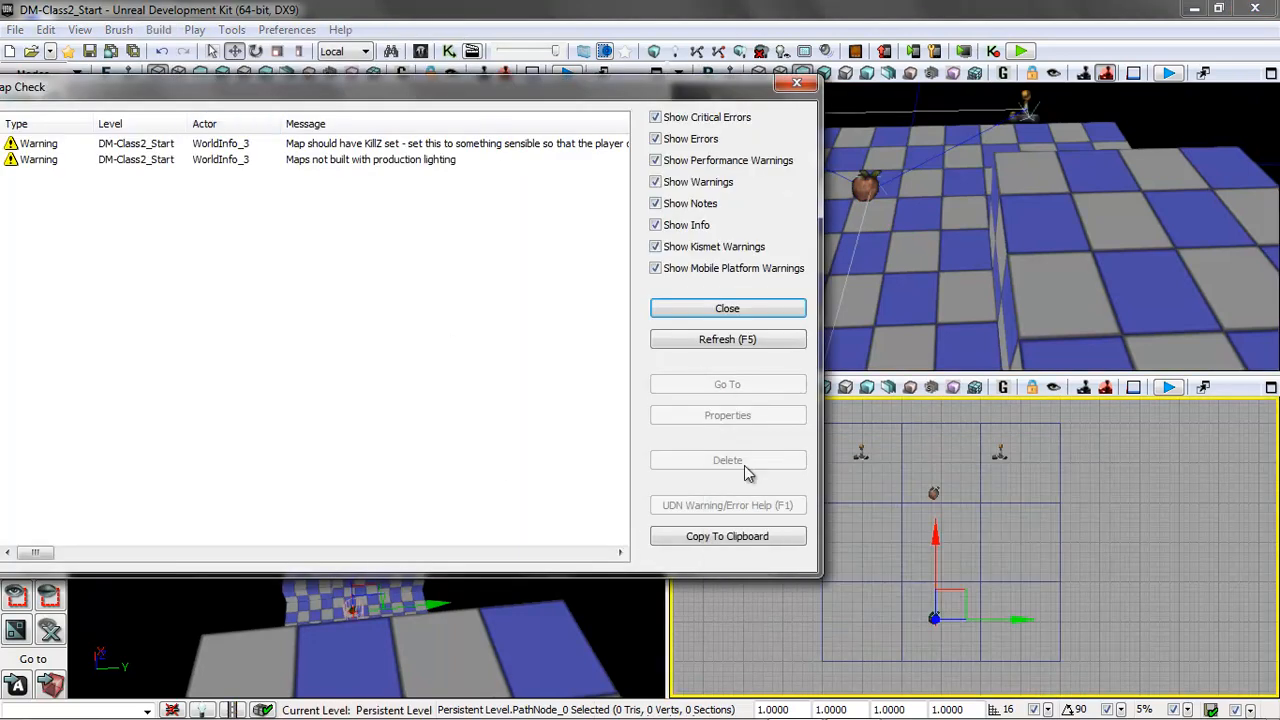
pyautogui.click(736, 311)
pyautogui.moveTo(872, 323); pyautogui.dragTo(963, 338)
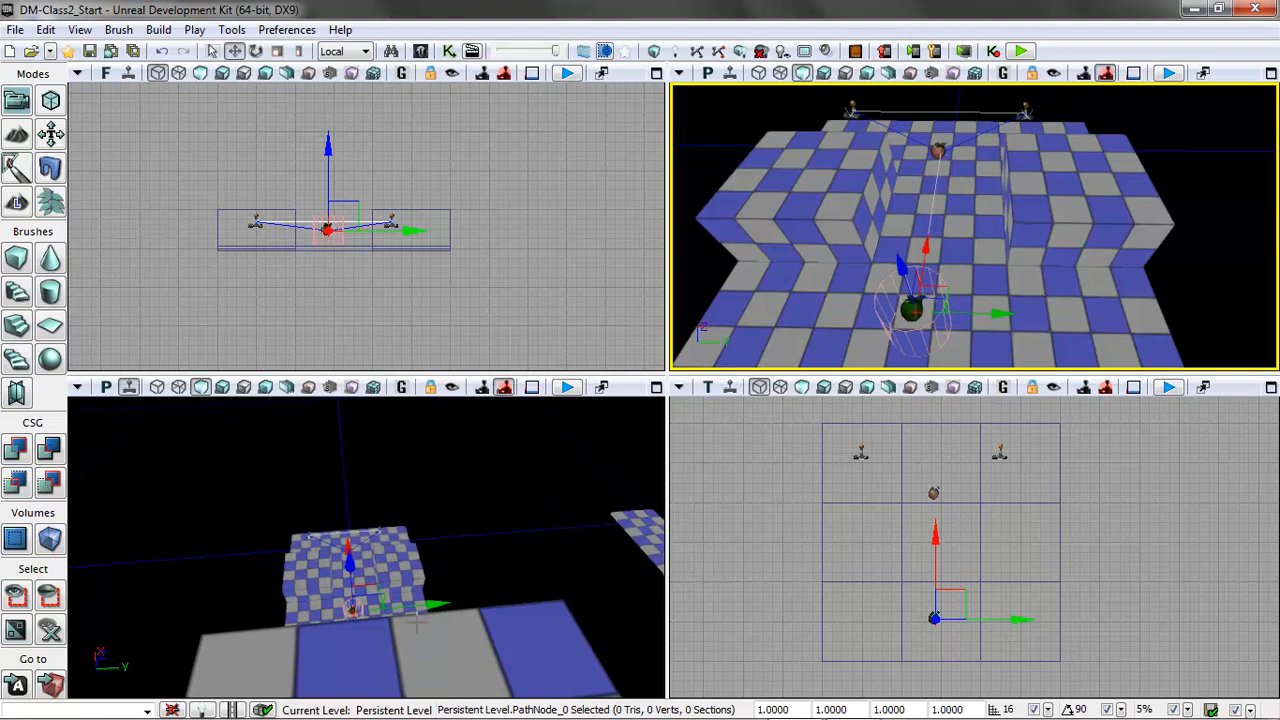
# Play from the foreground platform, spawn one bot with "addbots 1" to watch it use the two PathNodes, and end the preview.
pyautogui.rightClick(452, 630)
pyautogui.click(485, 619)
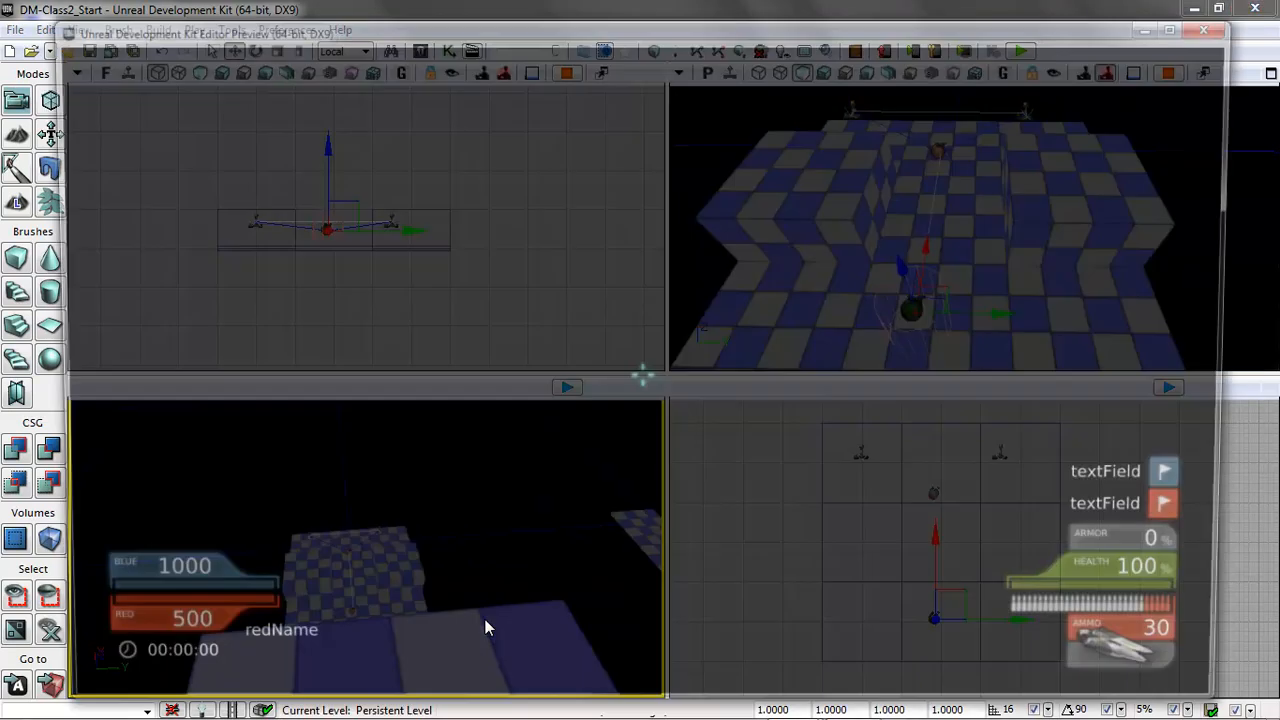
pyautogui.press('Tab')
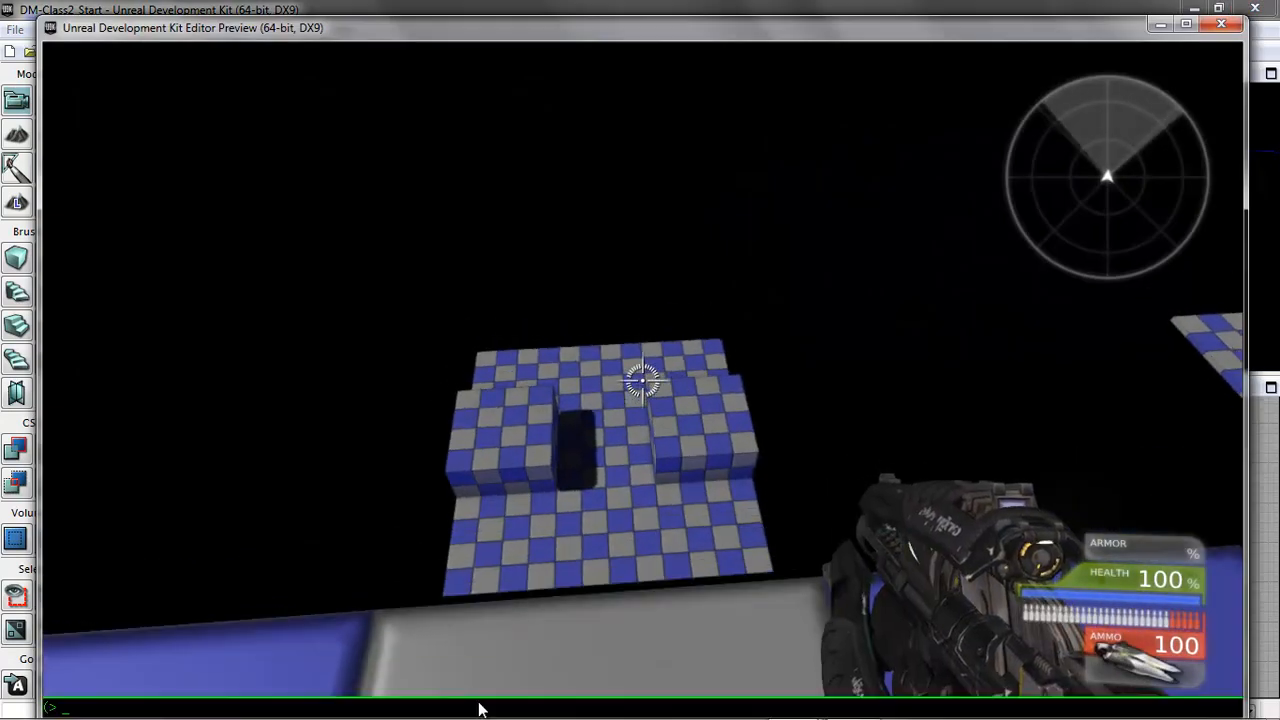
pyautogui.write('admin')
pyautogui.press('BackSpace')
pyautogui.press('BackSpace')
pyautogui.press('BackSpace')
pyautogui.write('dbots')
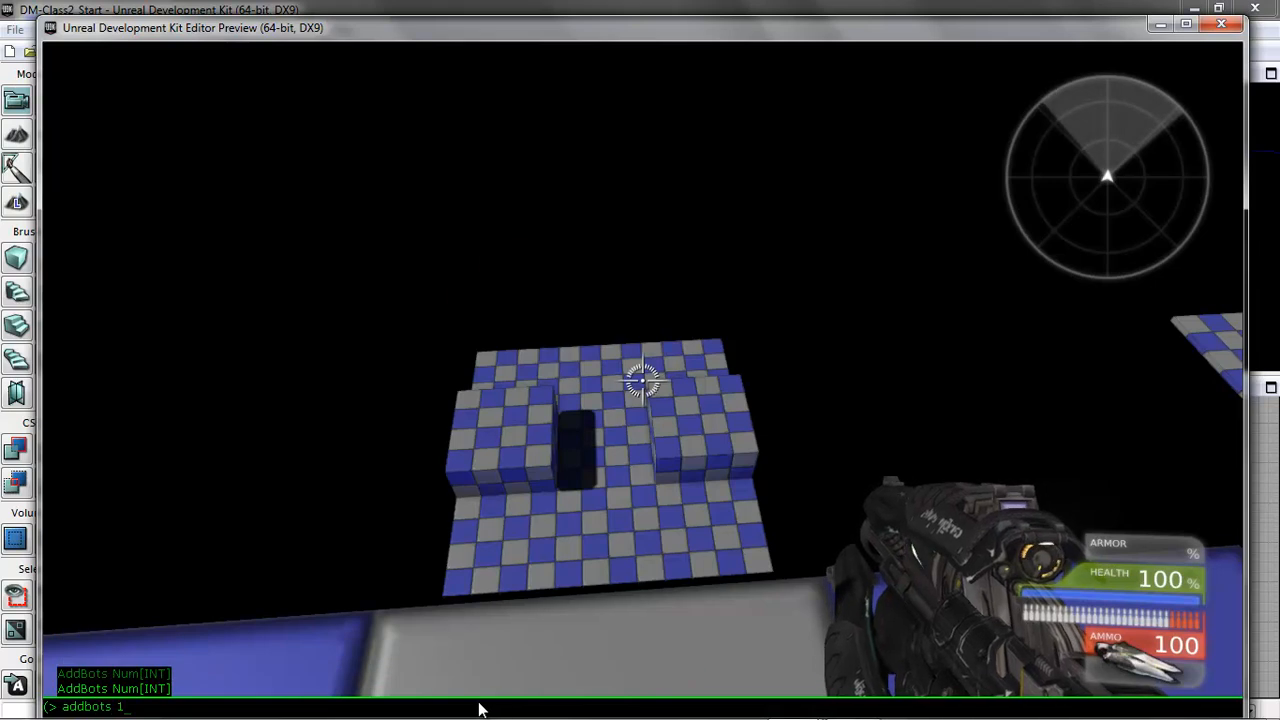
pyautogui.write(' 1')
pyautogui.press('Return')
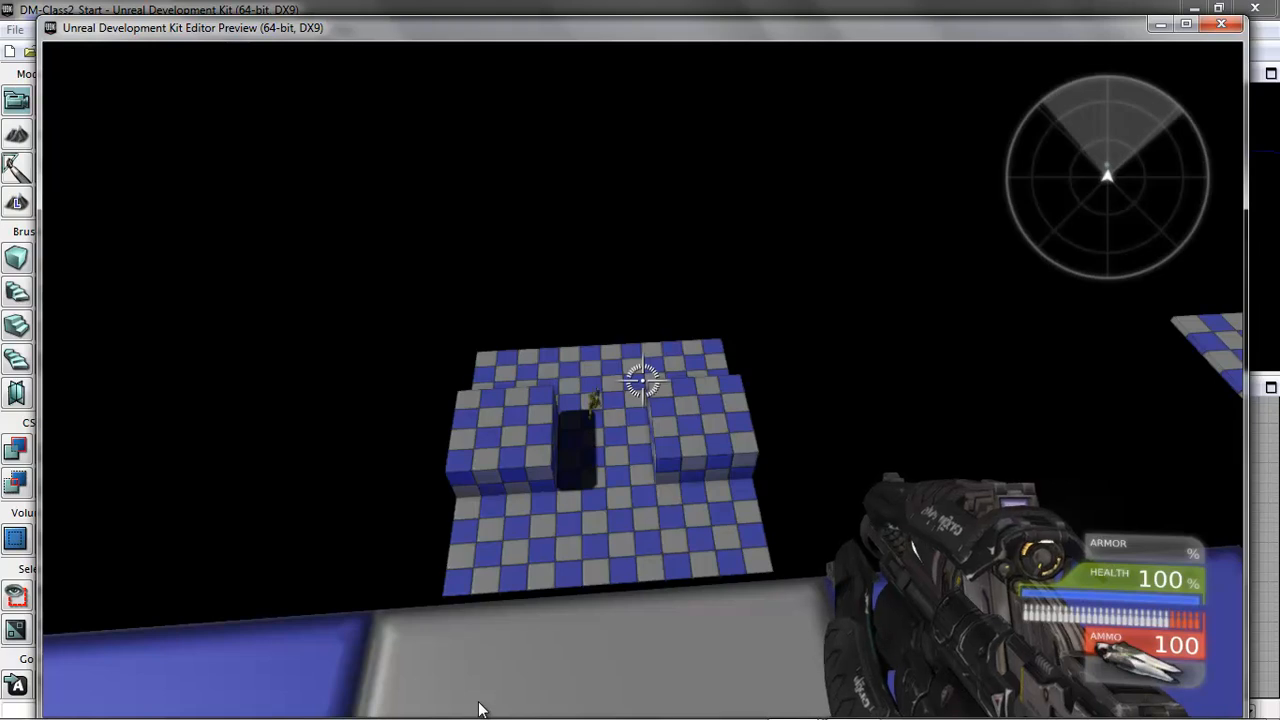
pyautogui.press('Escape')
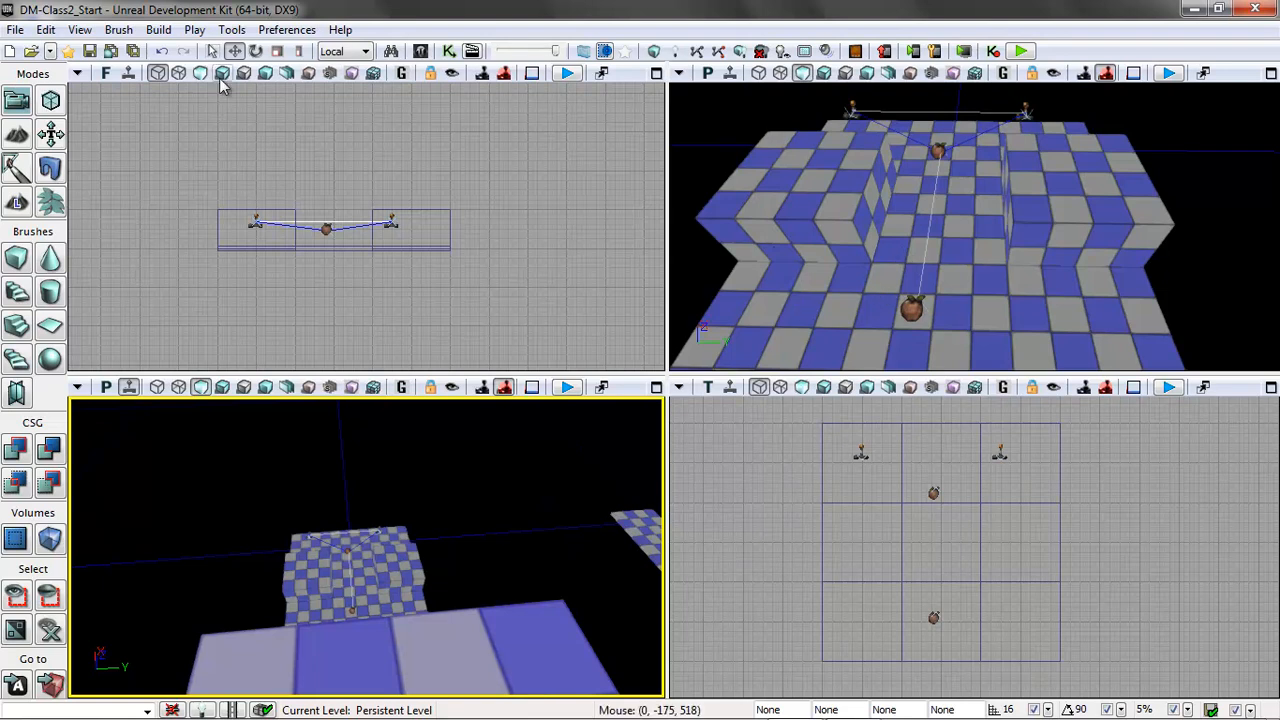
# Open the Actor Classes browser, narrow its window and place it clear of the perspective view of the platform.
pyautogui.click(84, 30)
pyautogui.moveTo(108, 54)
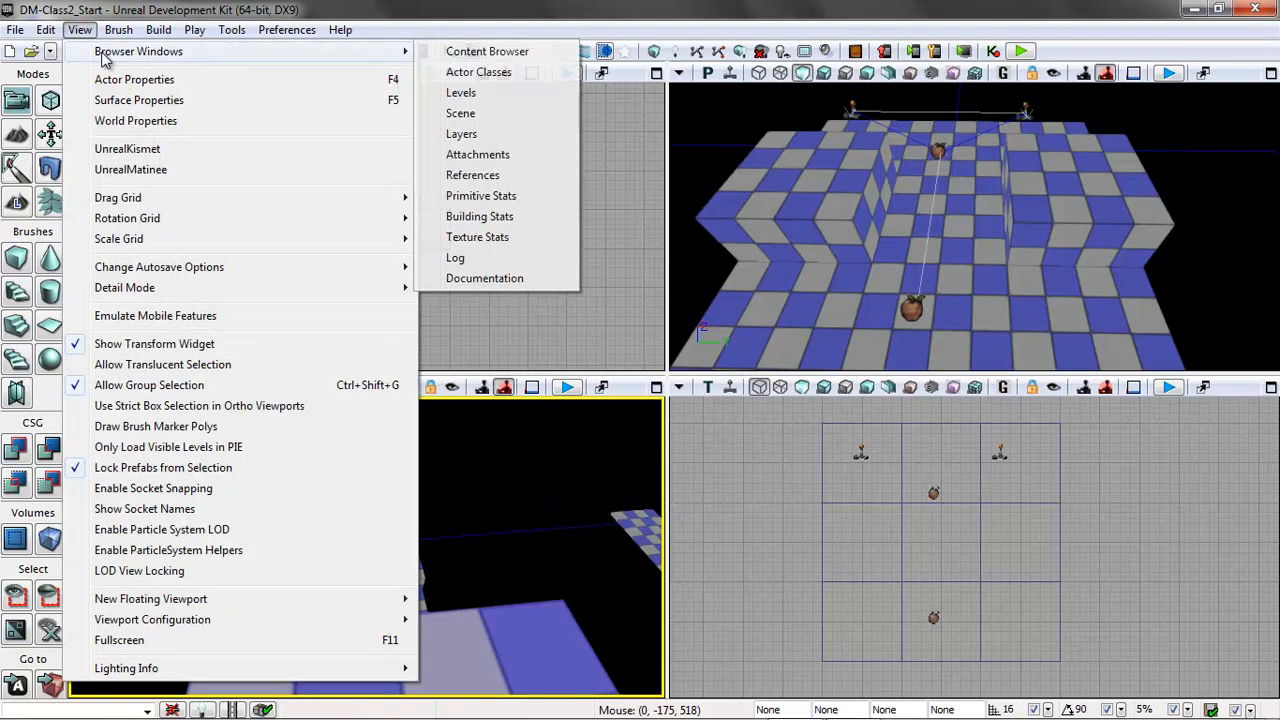
pyautogui.click(479, 73)
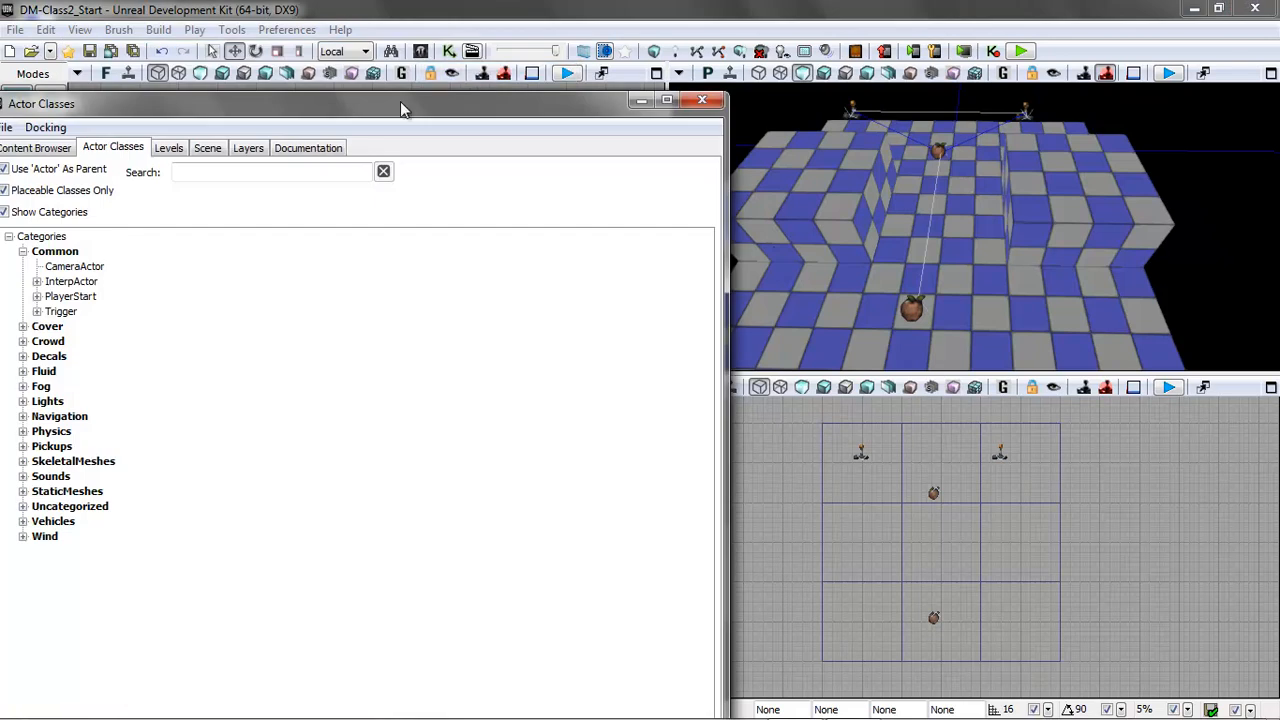
pyautogui.moveTo(389, 105); pyautogui.dragTo(496, 58)
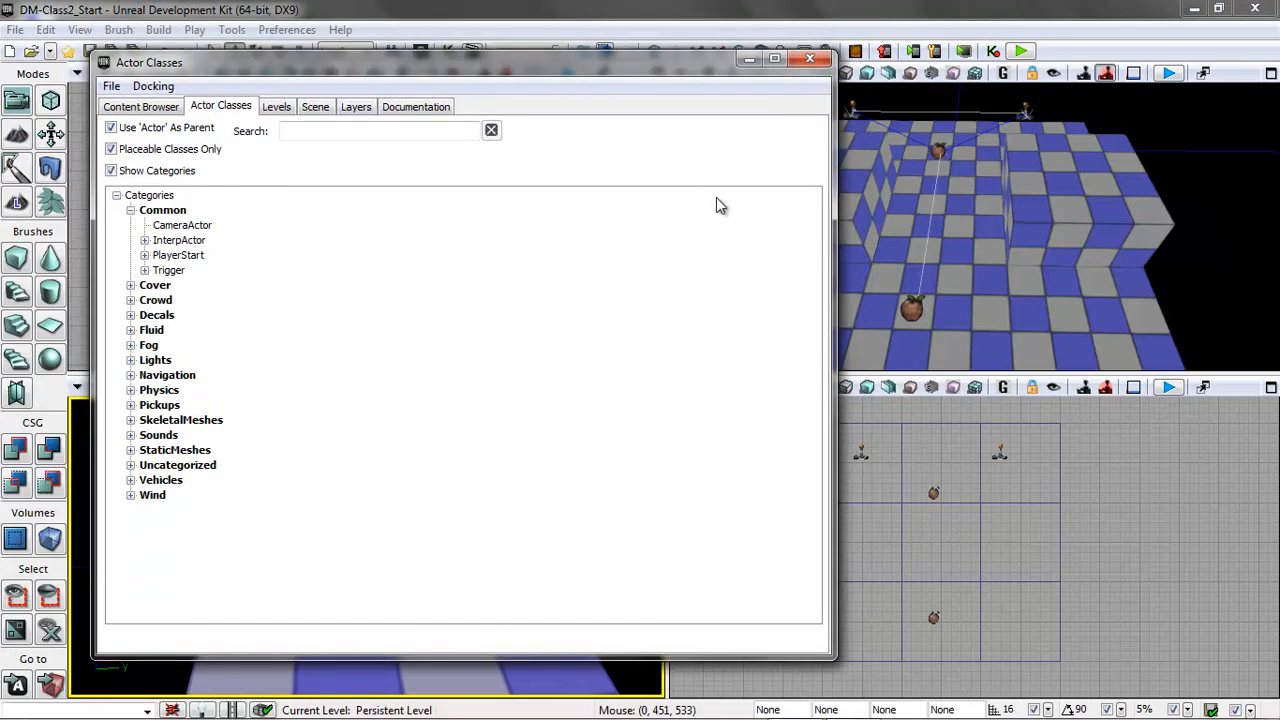
pyautogui.moveTo(841, 266); pyautogui.dragTo(841, 318)
pyautogui.moveTo(836, 363); pyautogui.dragTo(490, 363)
pyautogui.moveTo(335, 68); pyautogui.dragTo(482, 67)
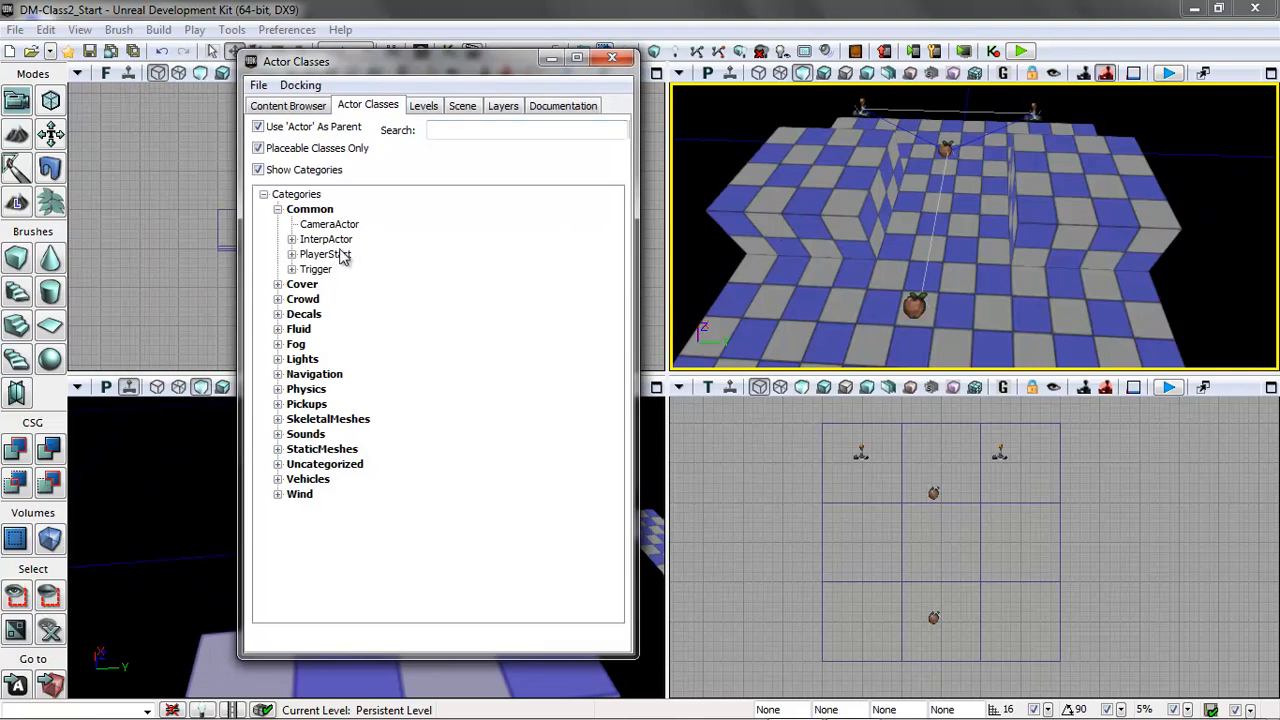
# Look through the Navigation and Pickups actor categories and select UTWeaponPickupFactory among the Weapon pickups.
pyautogui.click(278, 374)
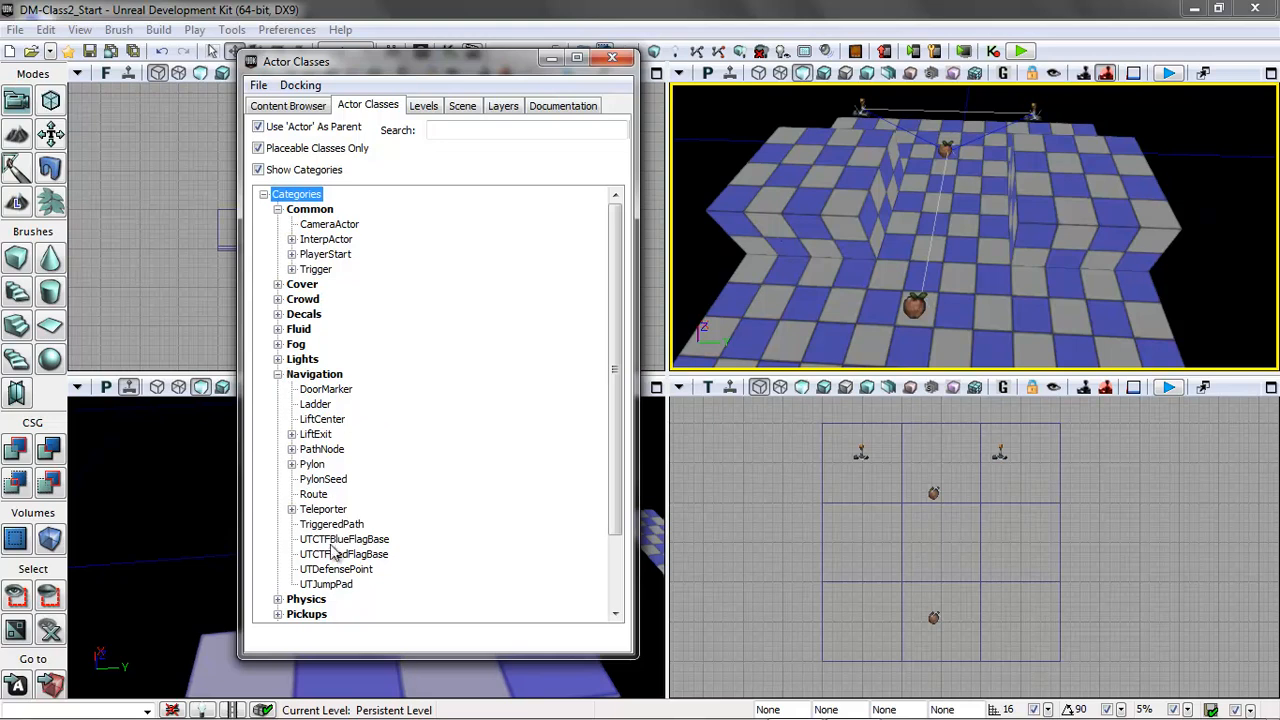
pyautogui.click(278, 374)
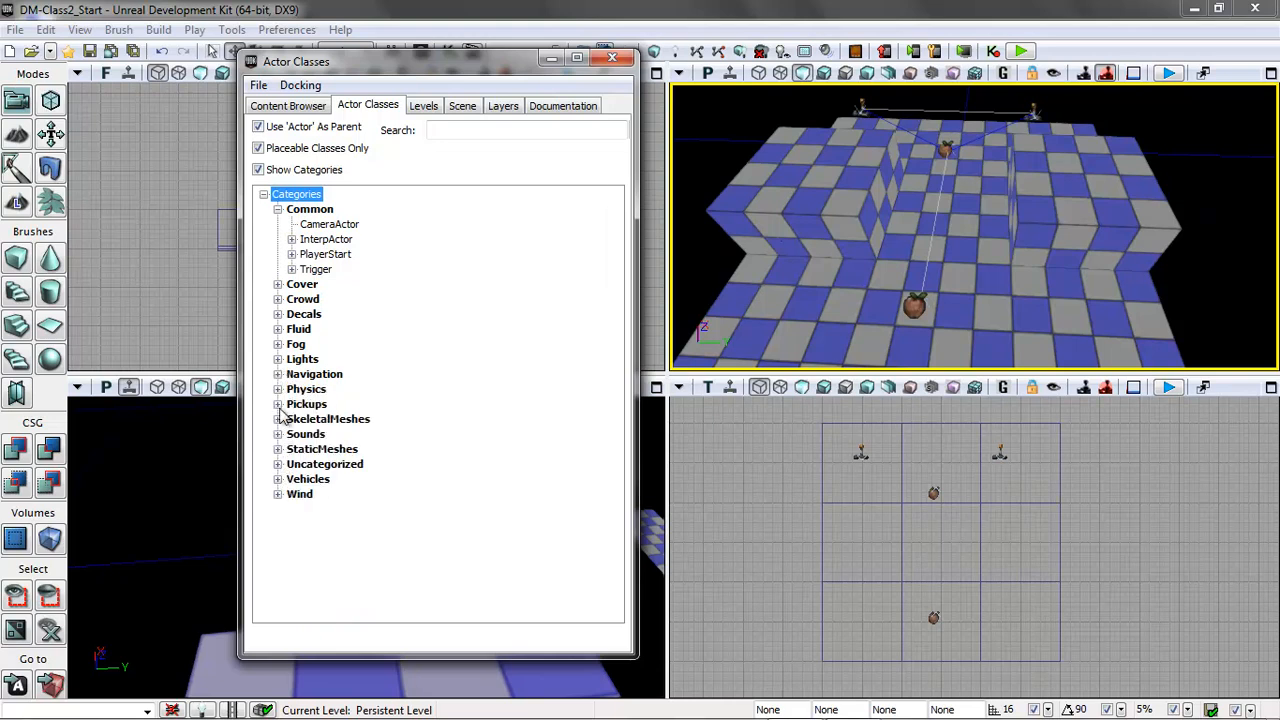
pyautogui.click(278, 404)
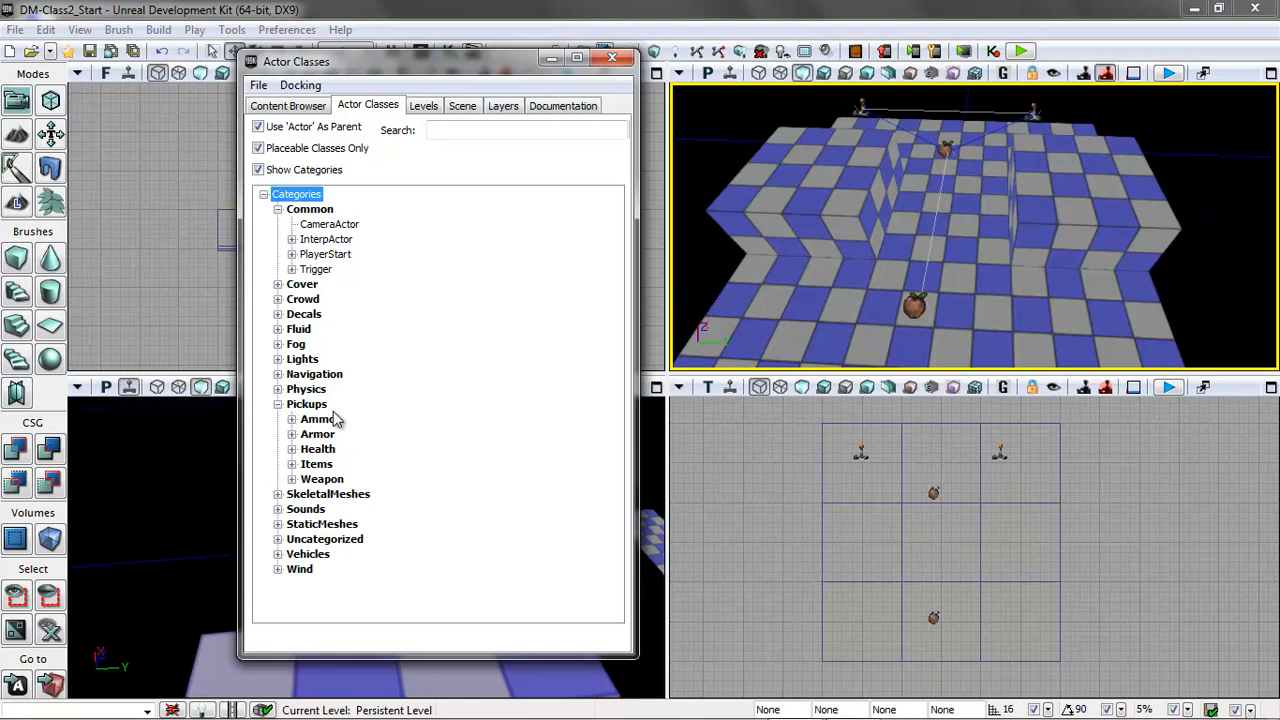
pyautogui.click(292, 480)
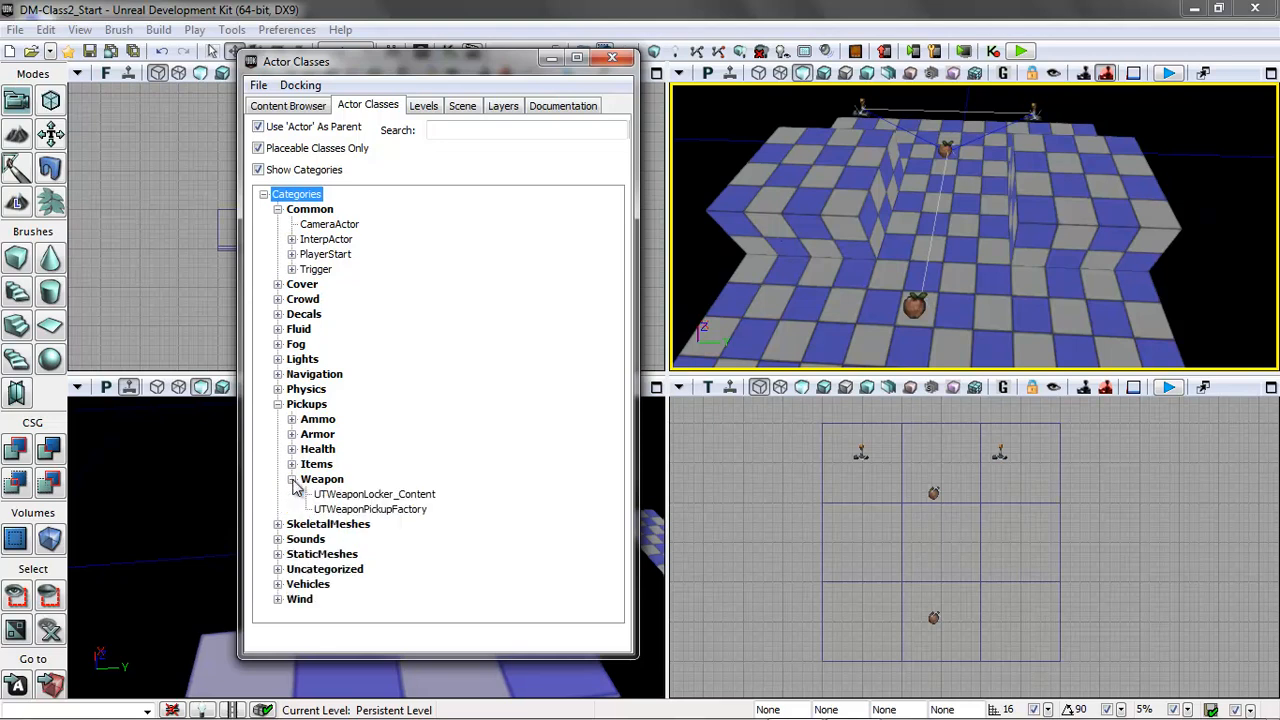
pyautogui.click(352, 512)
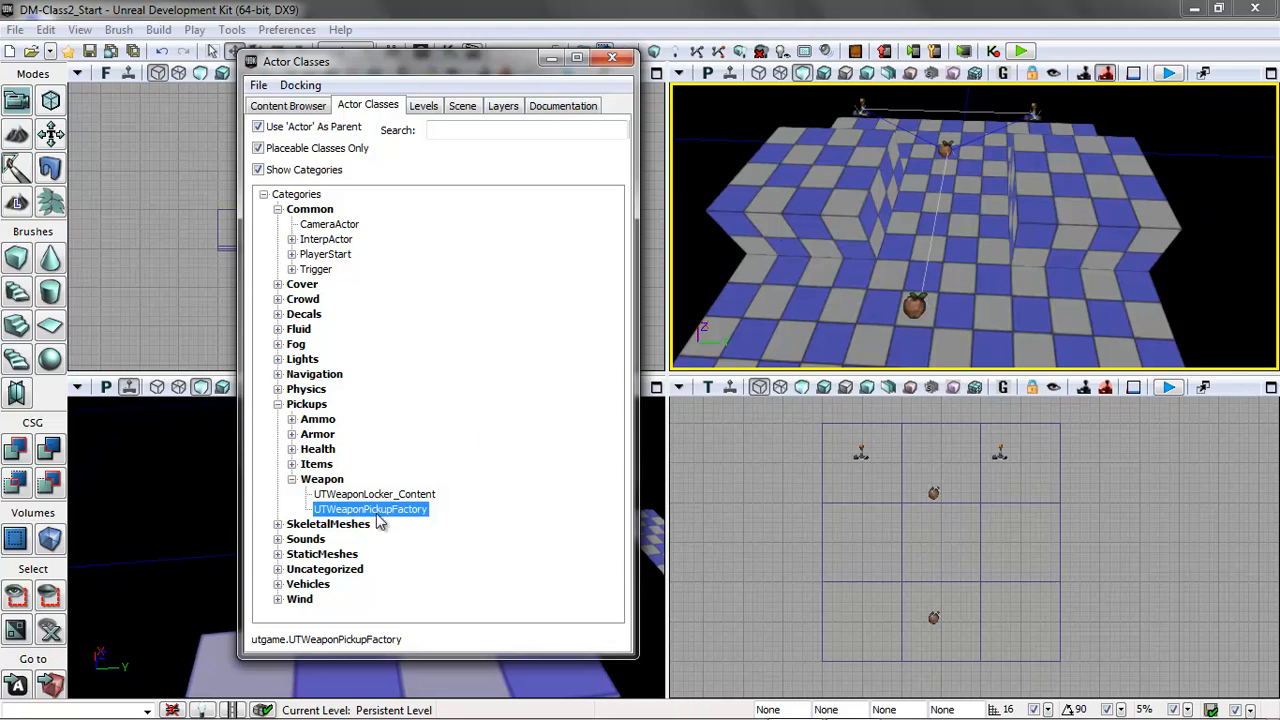
# Add a UTWeaponPickupFactory to the platform beside the PathNode farthest from the PlayerStarts, lower it onto the floor, and close the Actor Classes browser.
pyautogui.rightClick(778, 306)
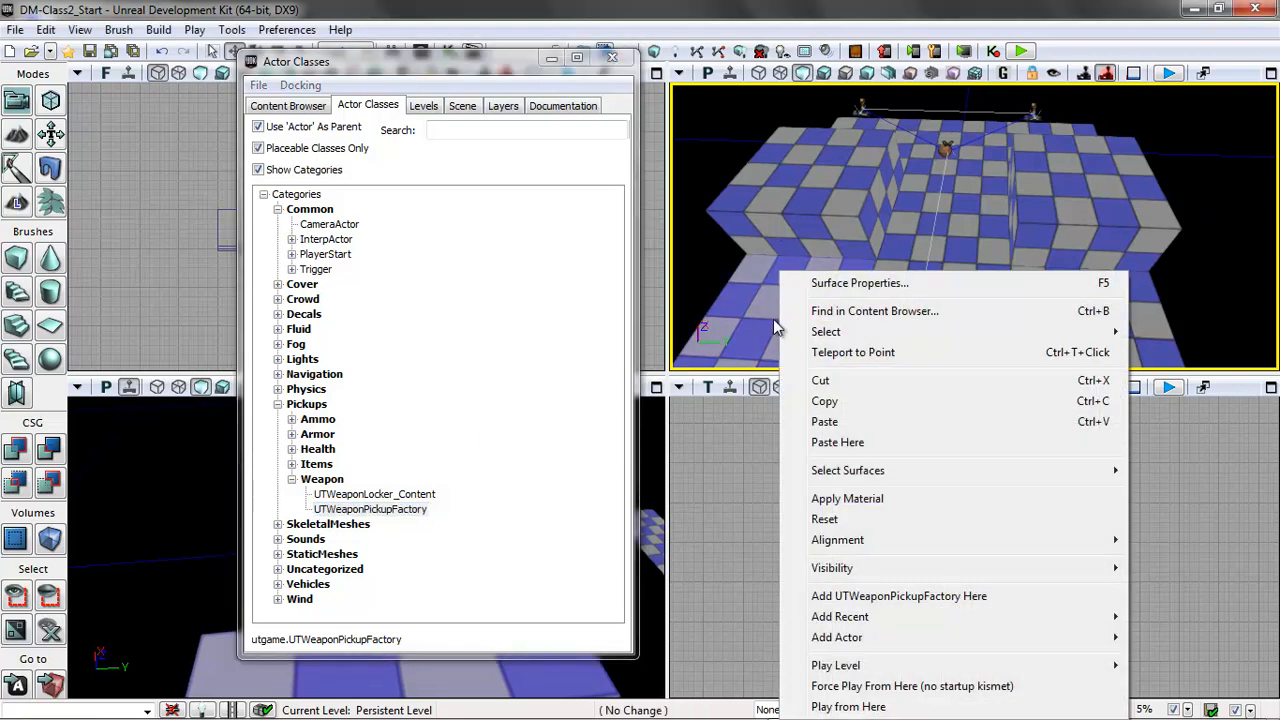
pyautogui.click(836, 598)
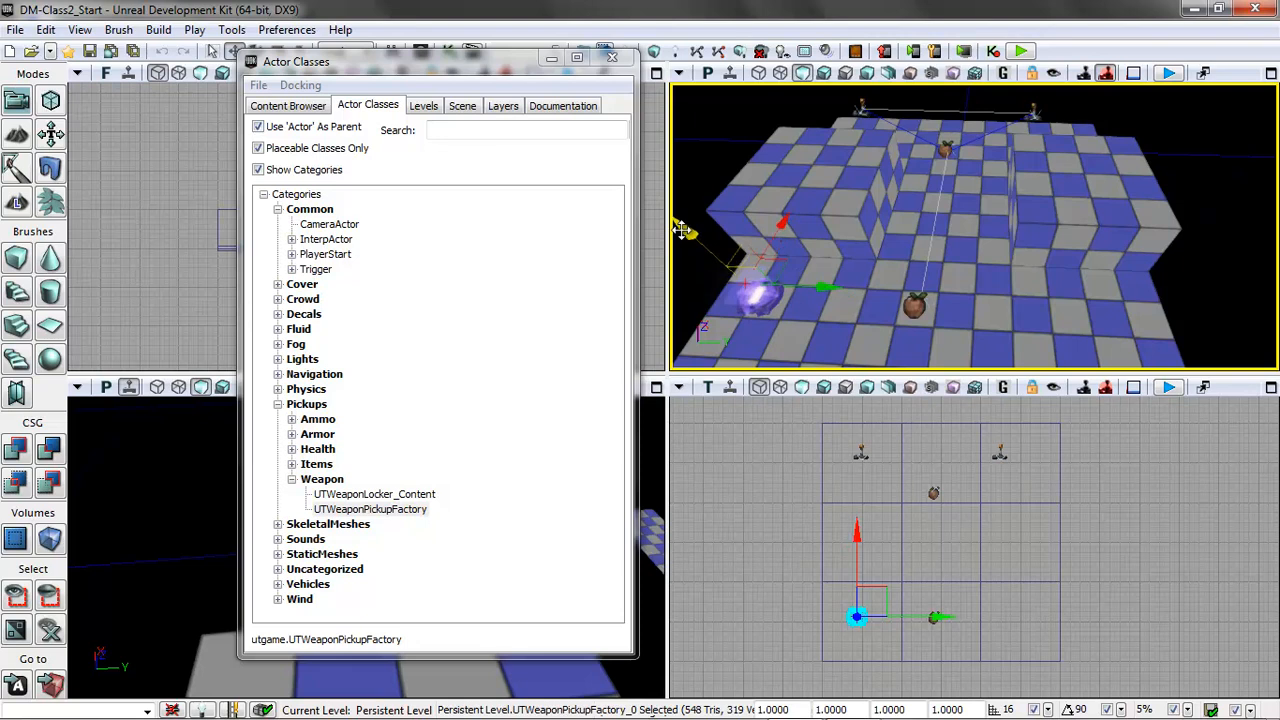
pyautogui.moveTo(679, 229); pyautogui.dragTo(683, 237)
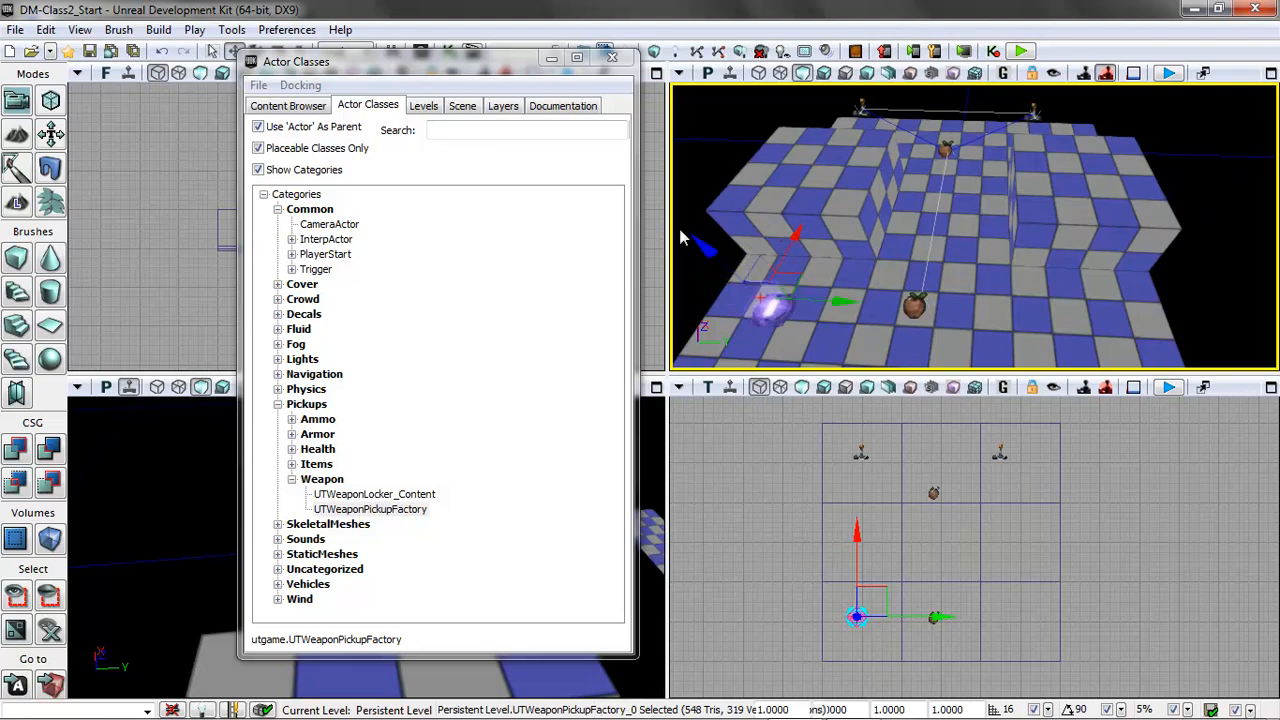
pyautogui.click(612, 57)
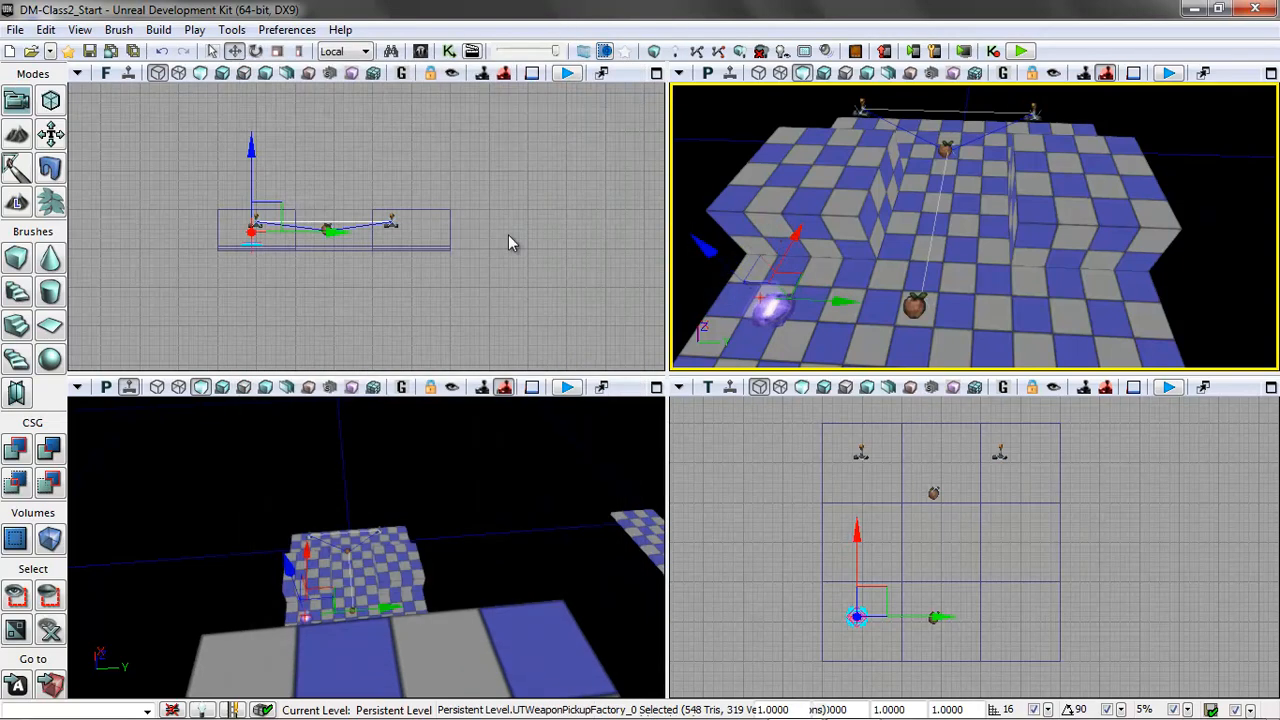
# Rebuild the AI paths to include the new weapon pickup factory and dismiss the map check report.
pyautogui.click(160, 31)
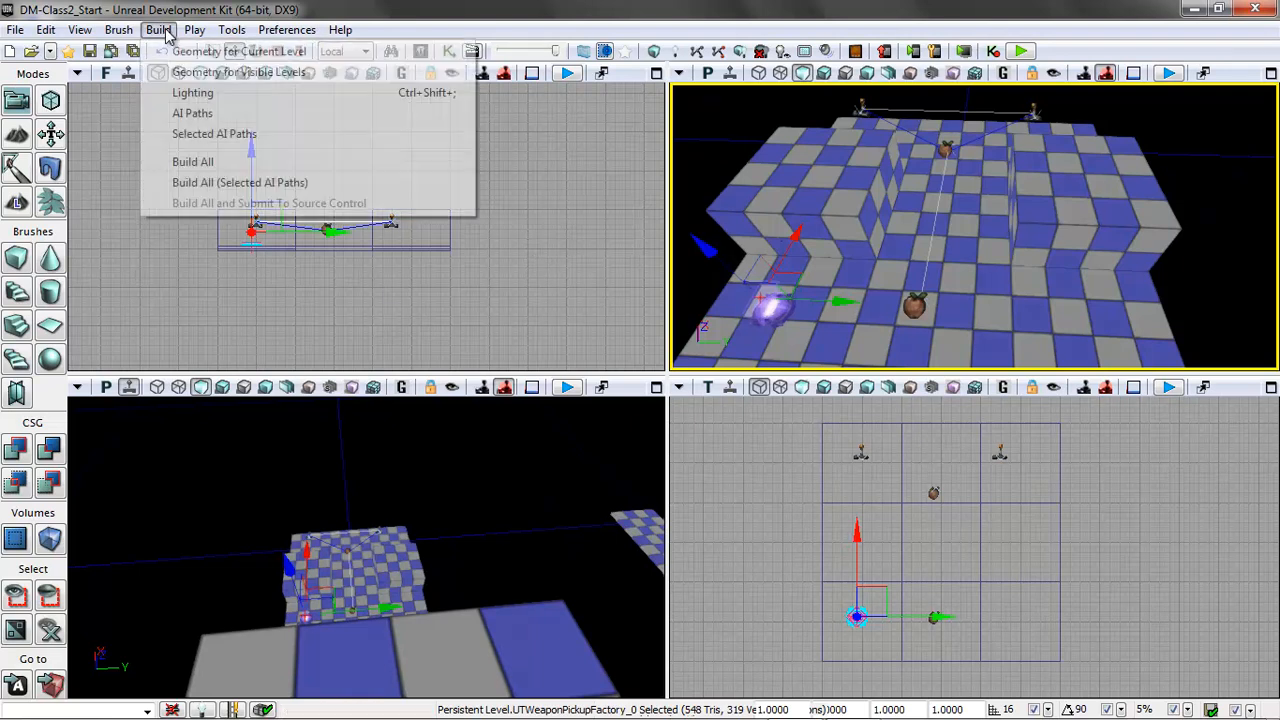
pyautogui.click(193, 114)
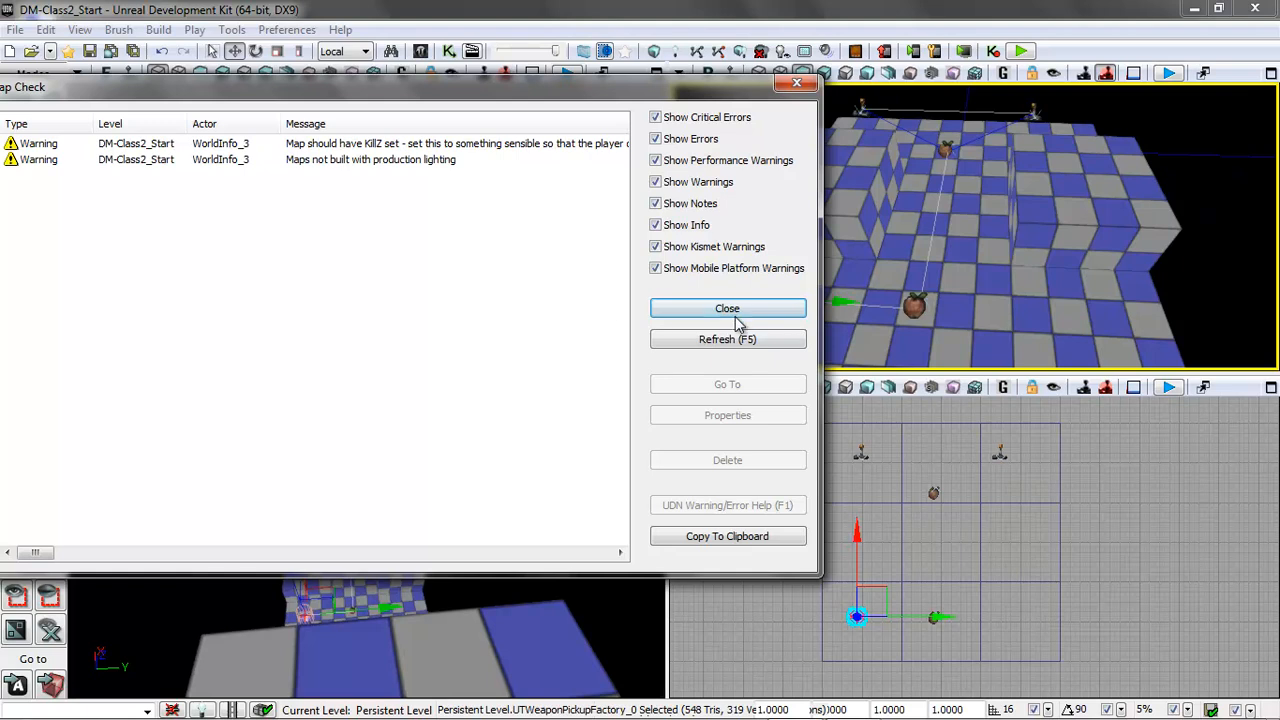
pyautogui.click(732, 310)
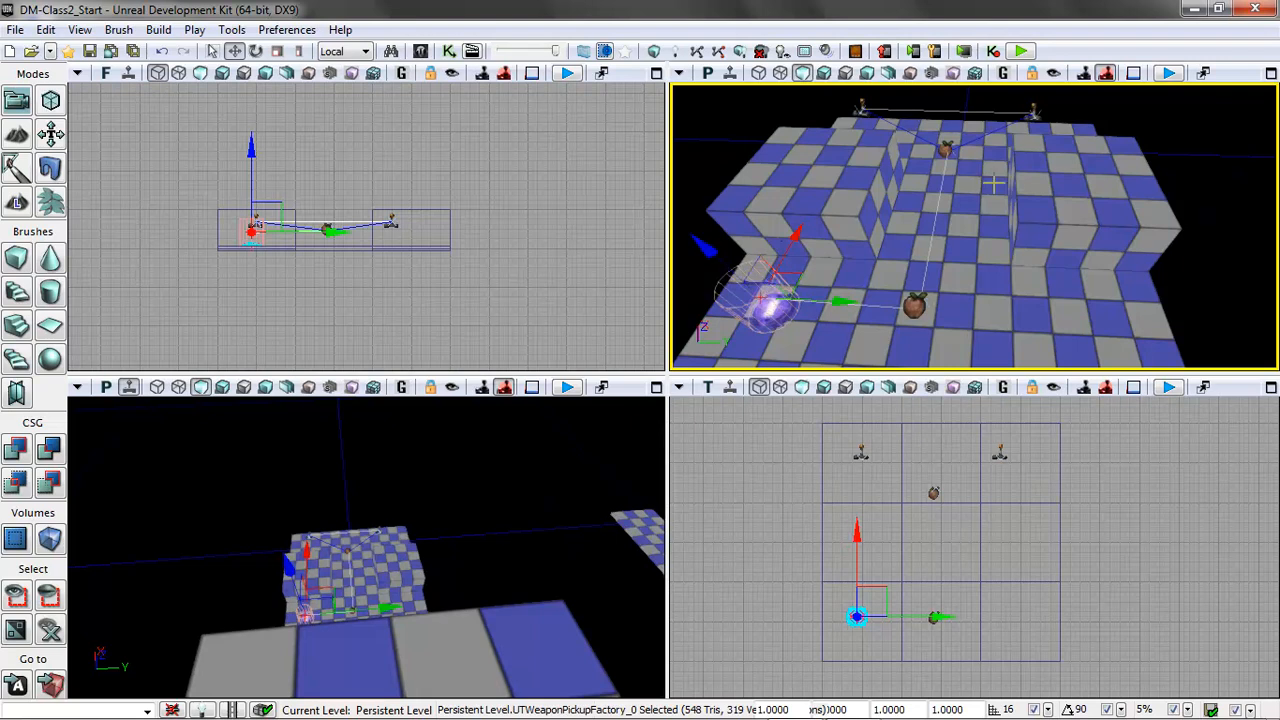
# Play from the foreground platform, spawn one bot with "addbots 1" to watch its behaviour around the empty weapon pickup, and end the preview.
pyautogui.rightClick(372, 645)
pyautogui.click(412, 612)
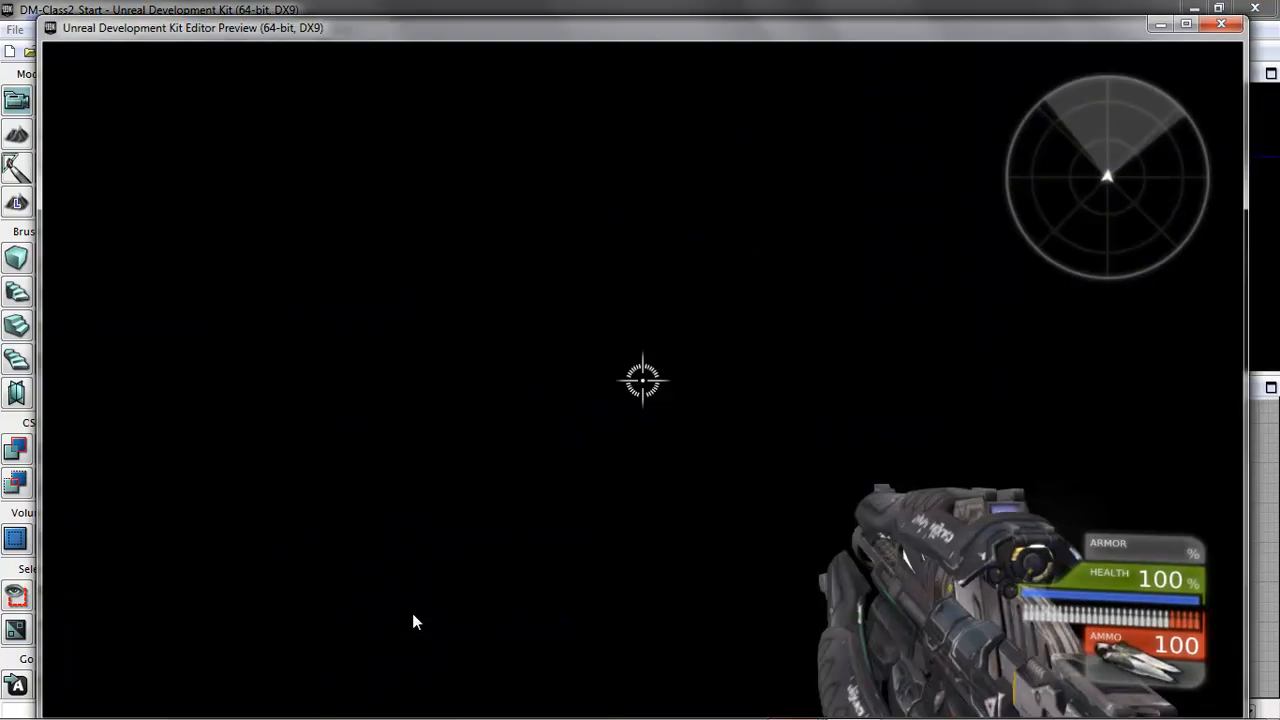
pyautogui.press('Tab')
pyautogui.write('addbots 1')
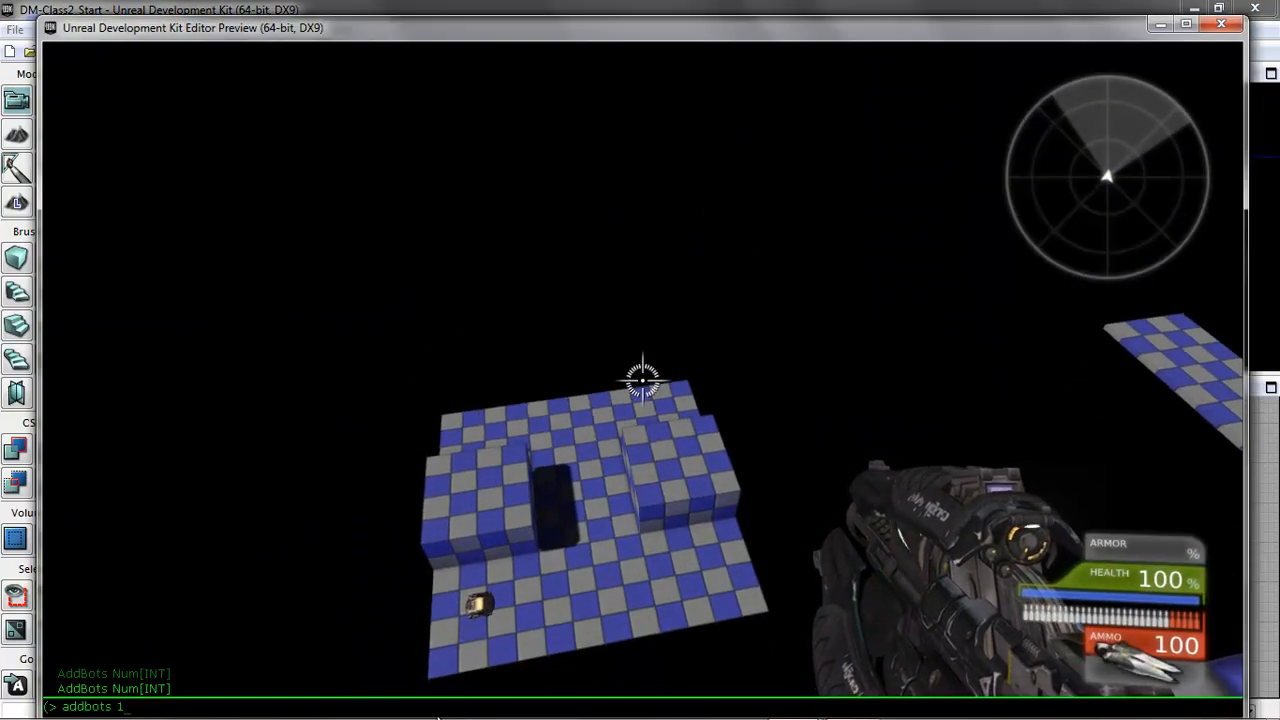
pyautogui.press('Return')
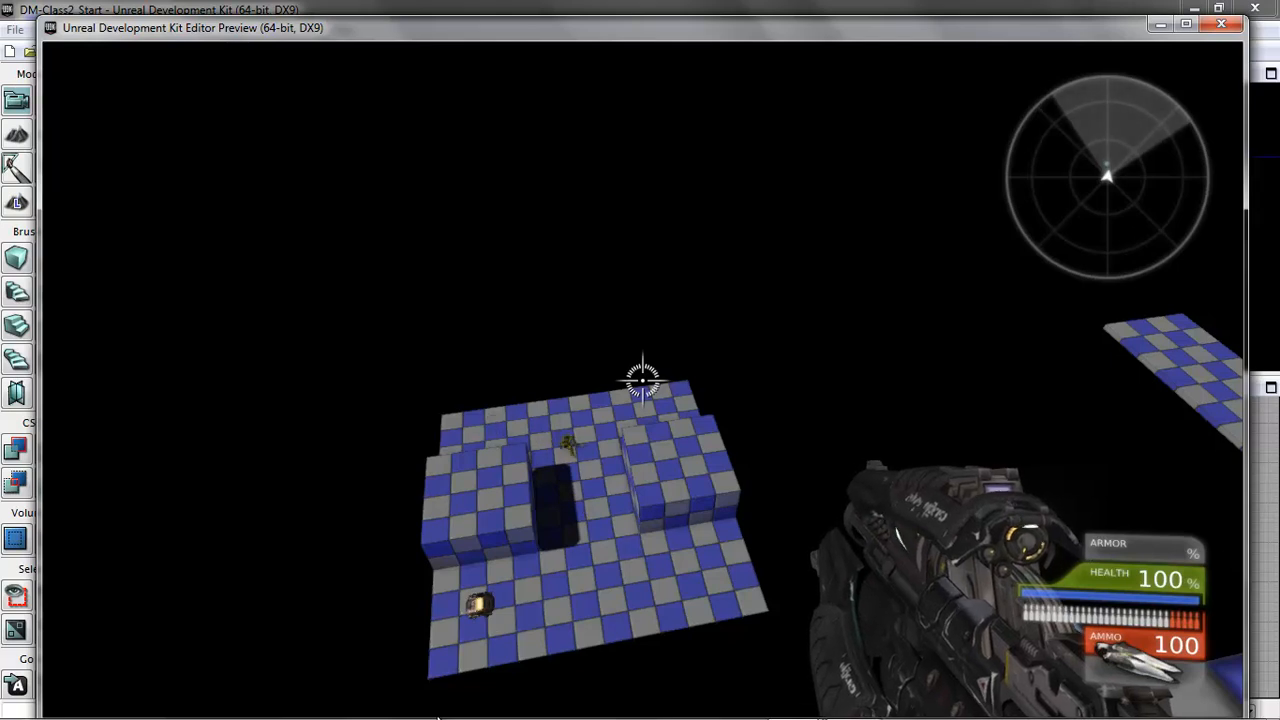
pyautogui.press('Escape')
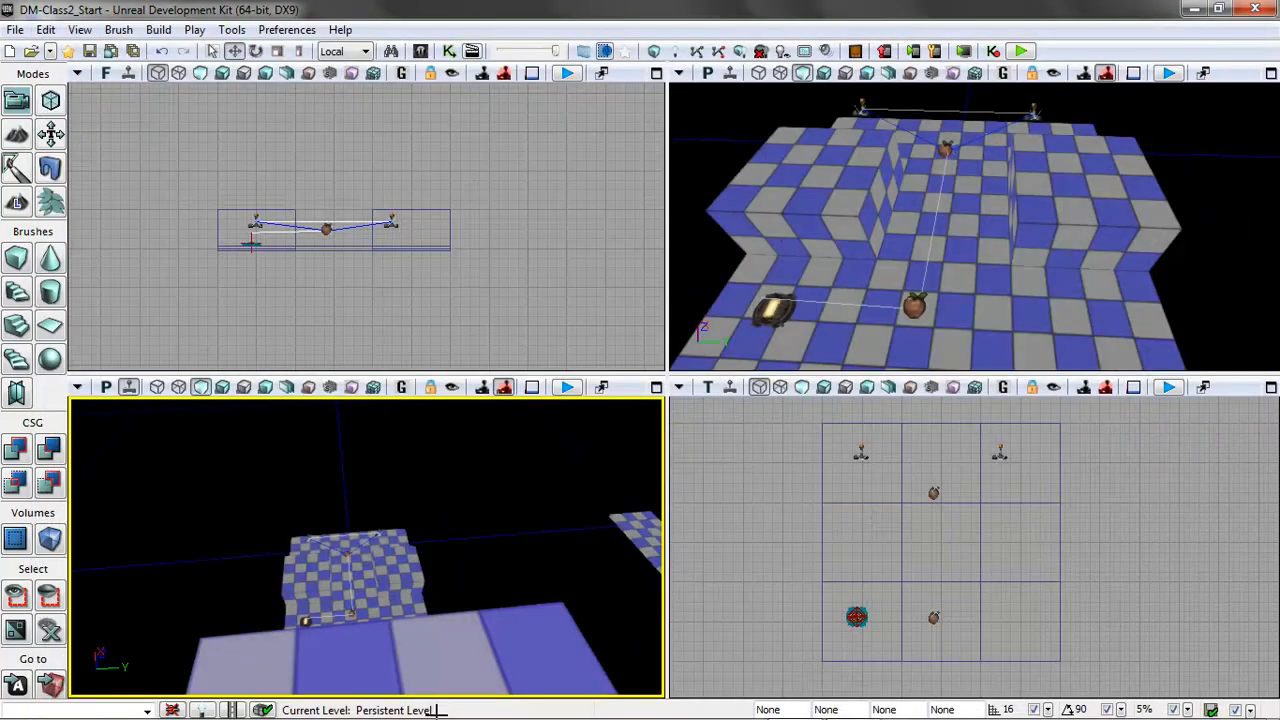
# Set the weapon pickup factory's Weapon Pickup Class to the UTWeap_RocketLauncher option and close its properties.
pyautogui.click(766, 314)
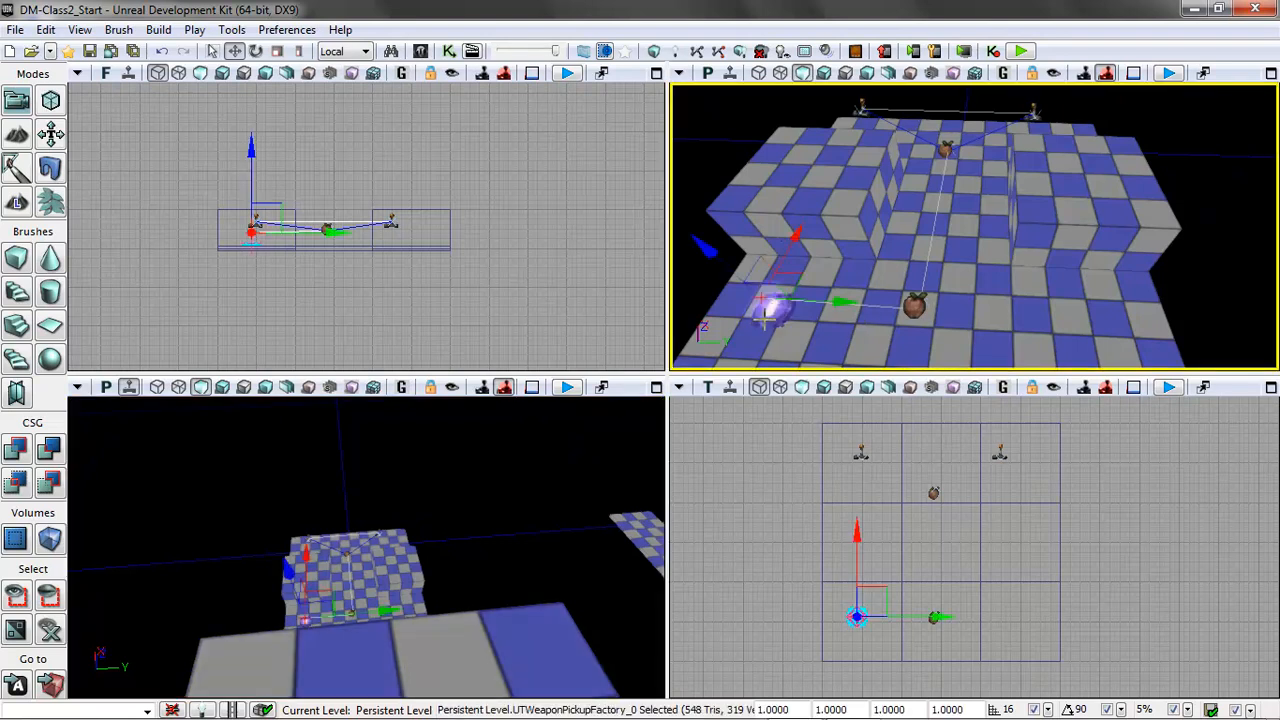
pyautogui.press('F4')
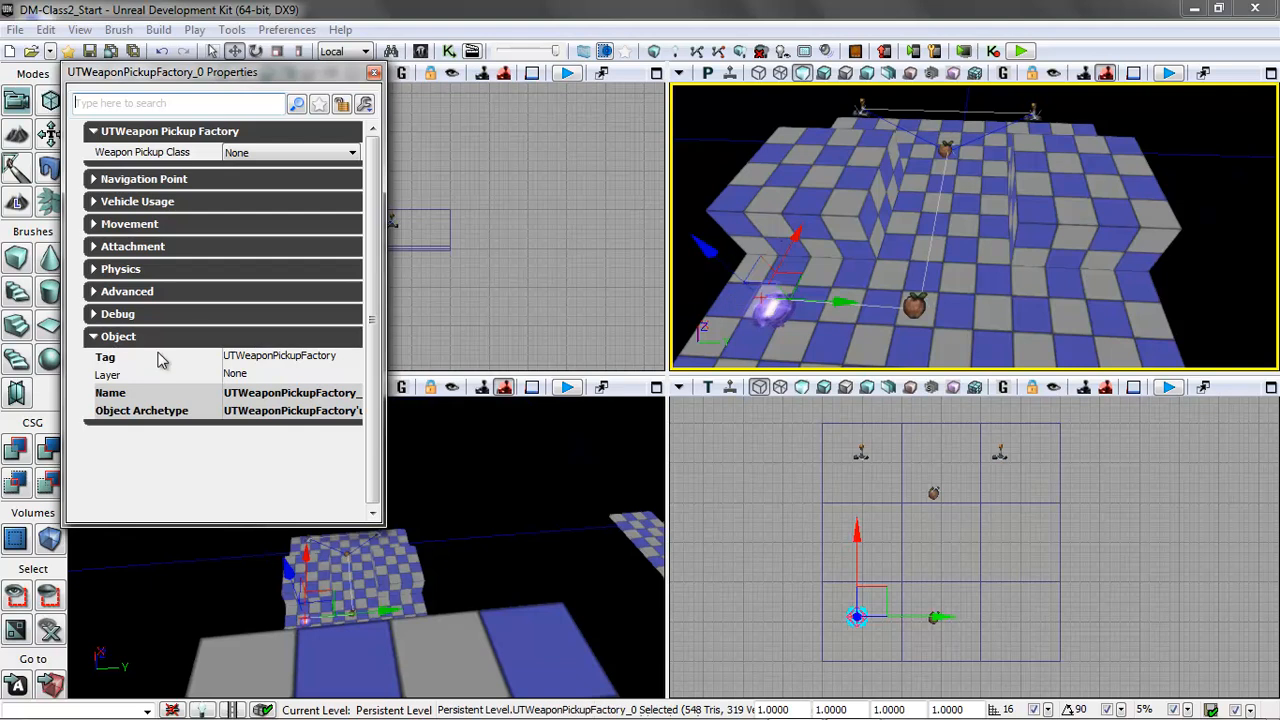
pyautogui.click(108, 340)
pyautogui.click(94, 133)
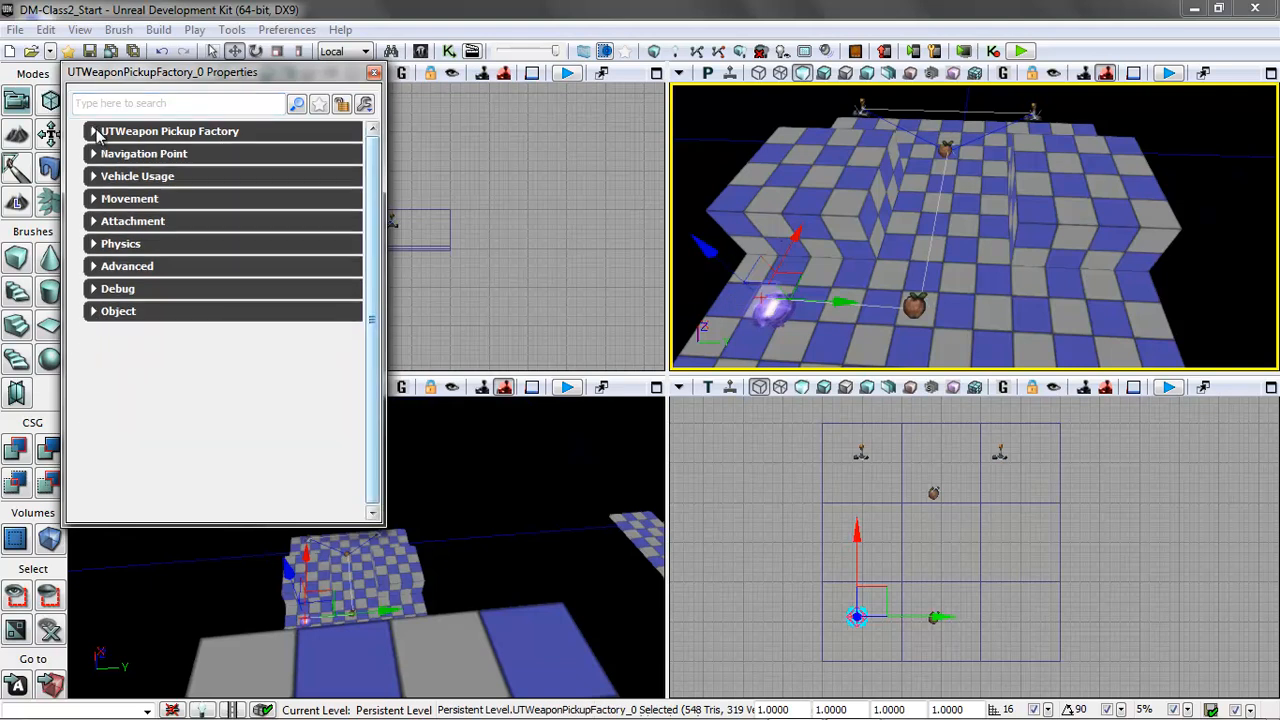
pyautogui.click(94, 133)
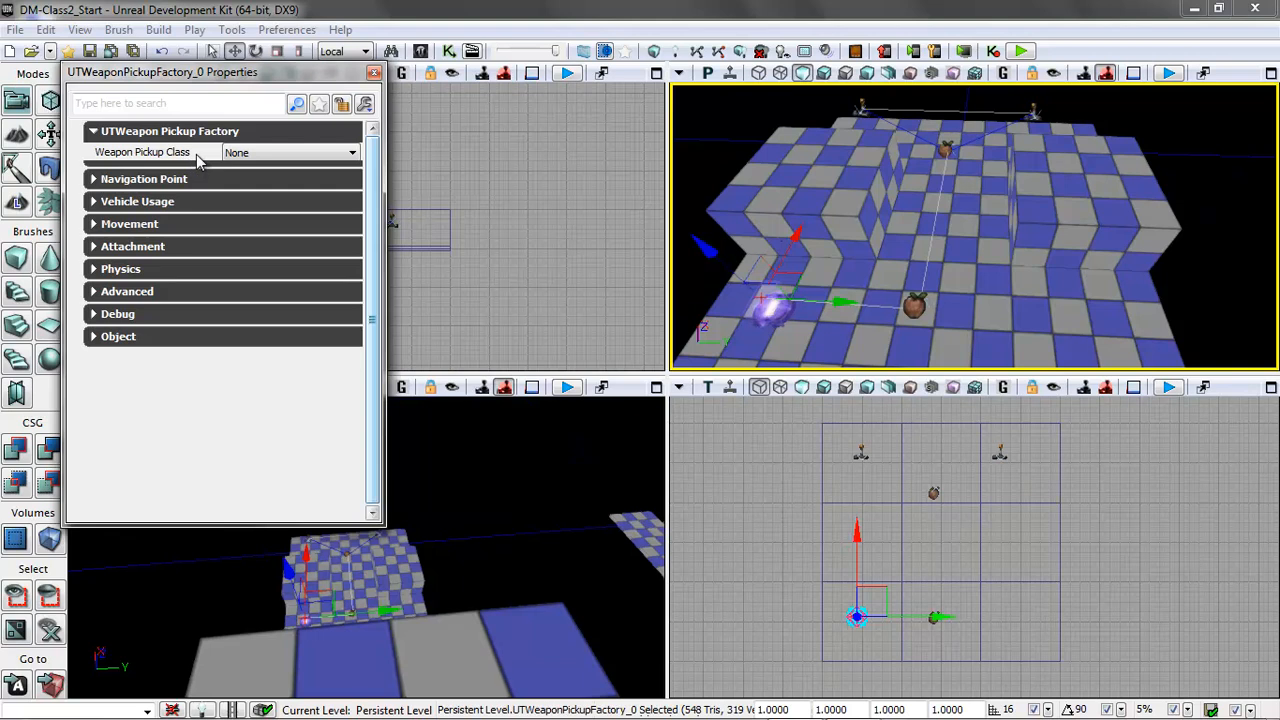
pyautogui.click(266, 155)
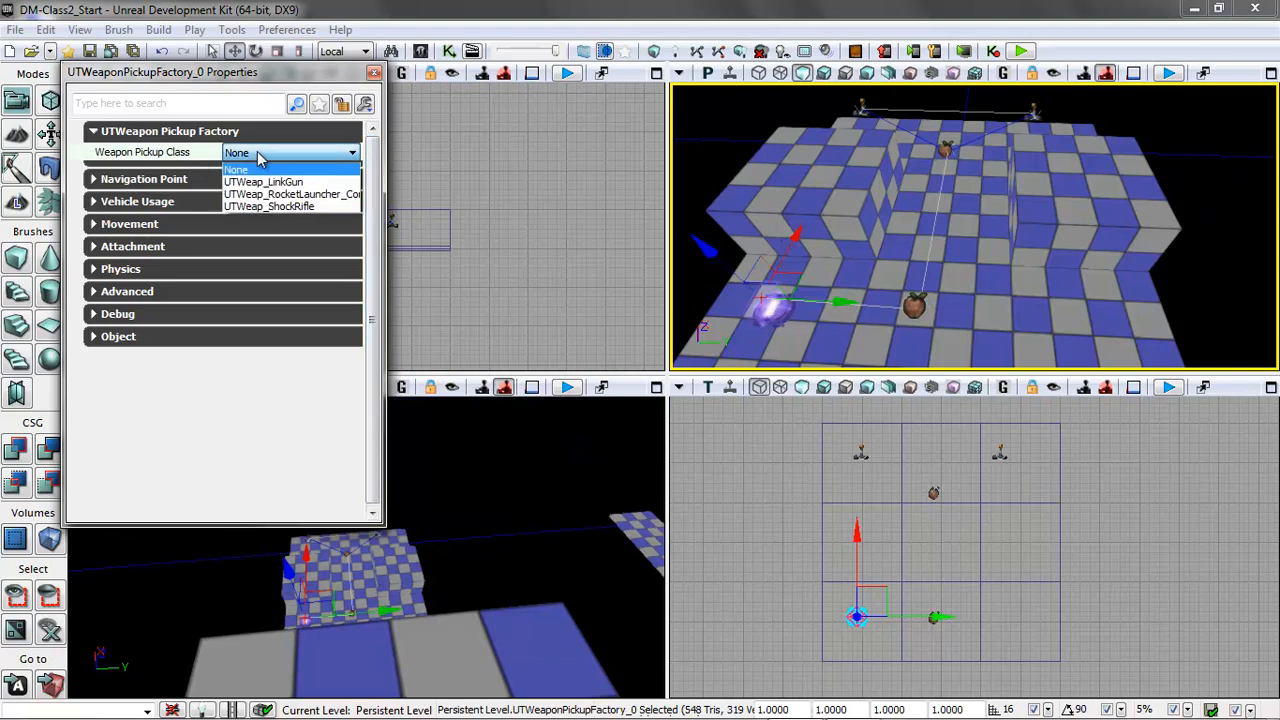
pyautogui.click(258, 195)
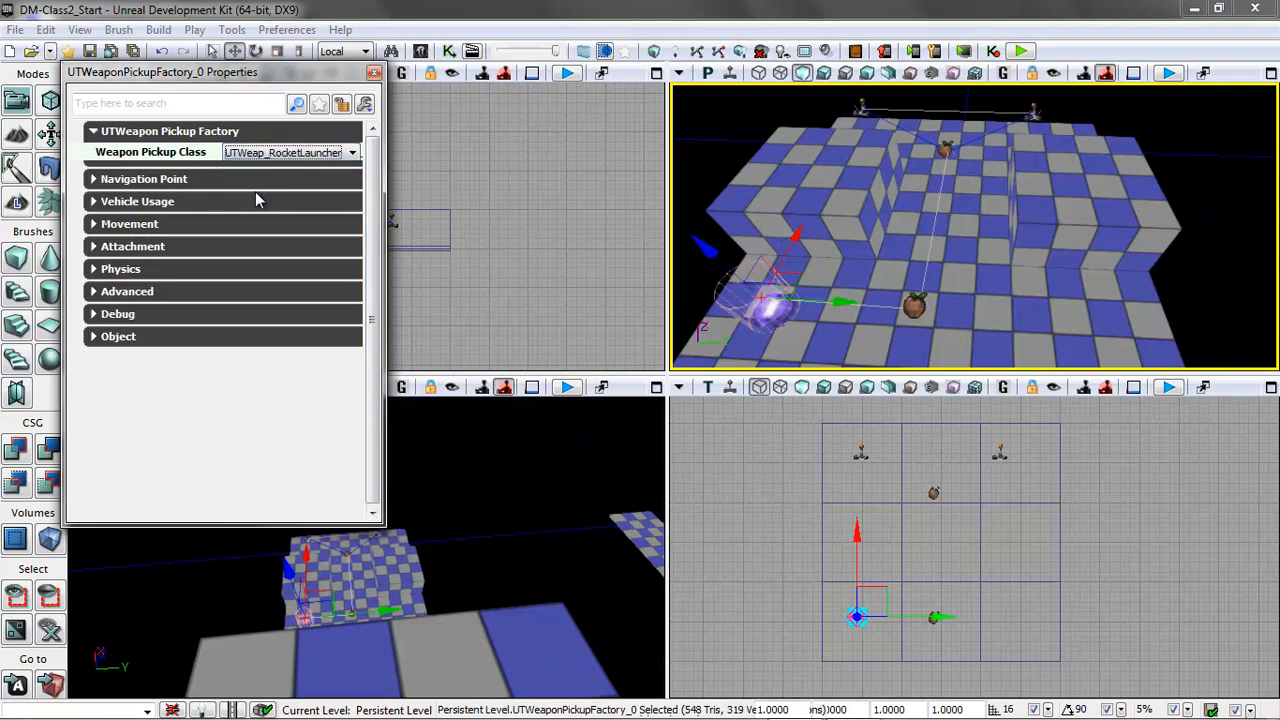
pyautogui.click(374, 72)
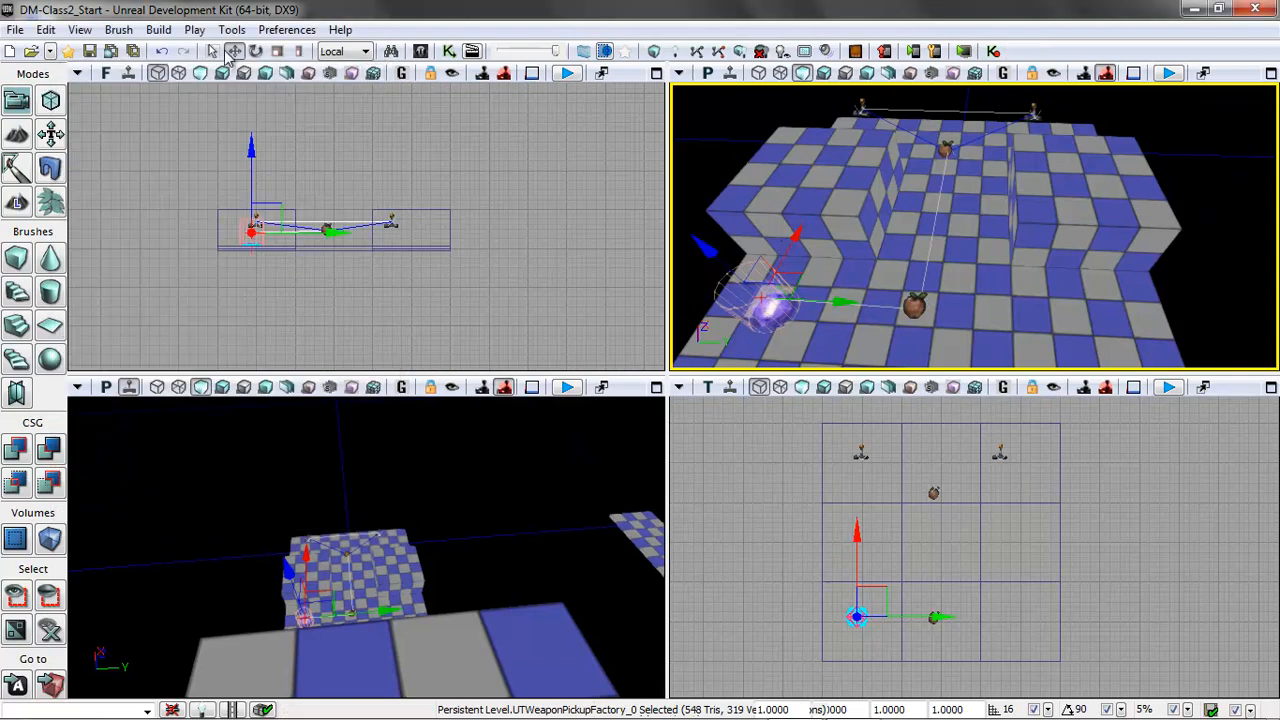
# Play from the foreground platform again and spawn a bot with "addbots 1" to watch it around the rocket launcher pickup.
pyautogui.click(158, 30)
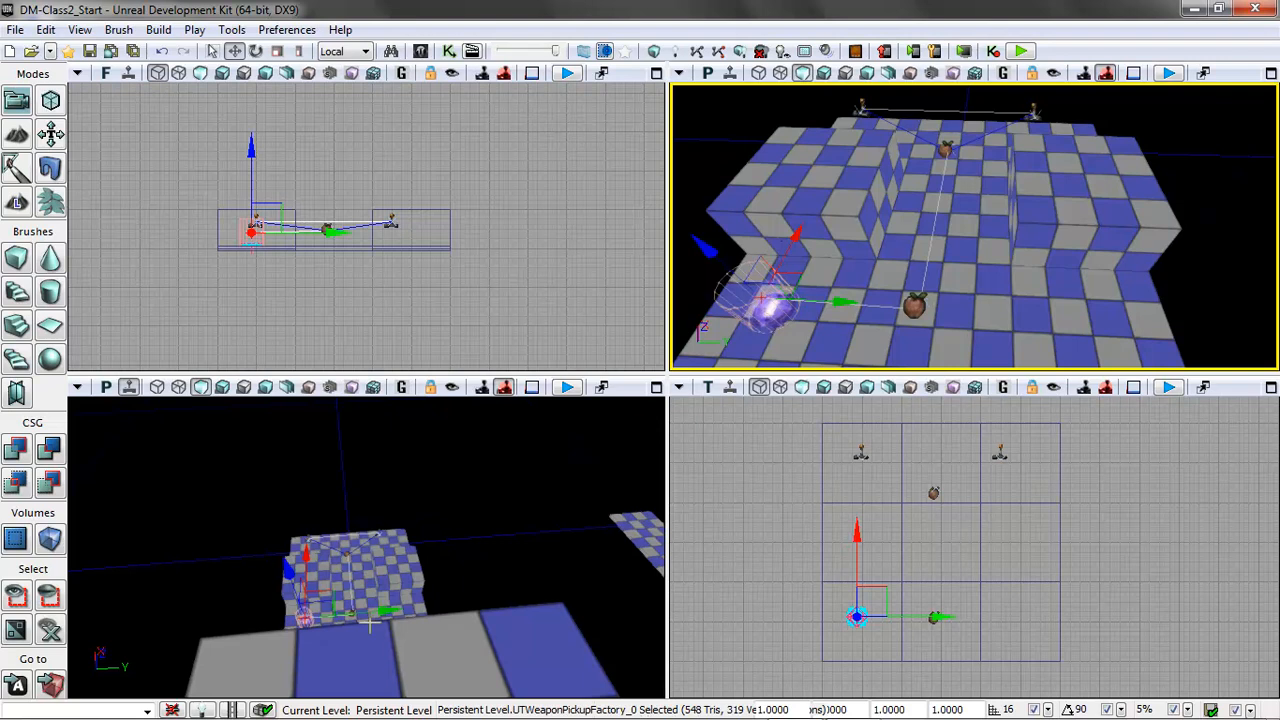
pyautogui.rightClick(398, 660)
pyautogui.click(454, 622)
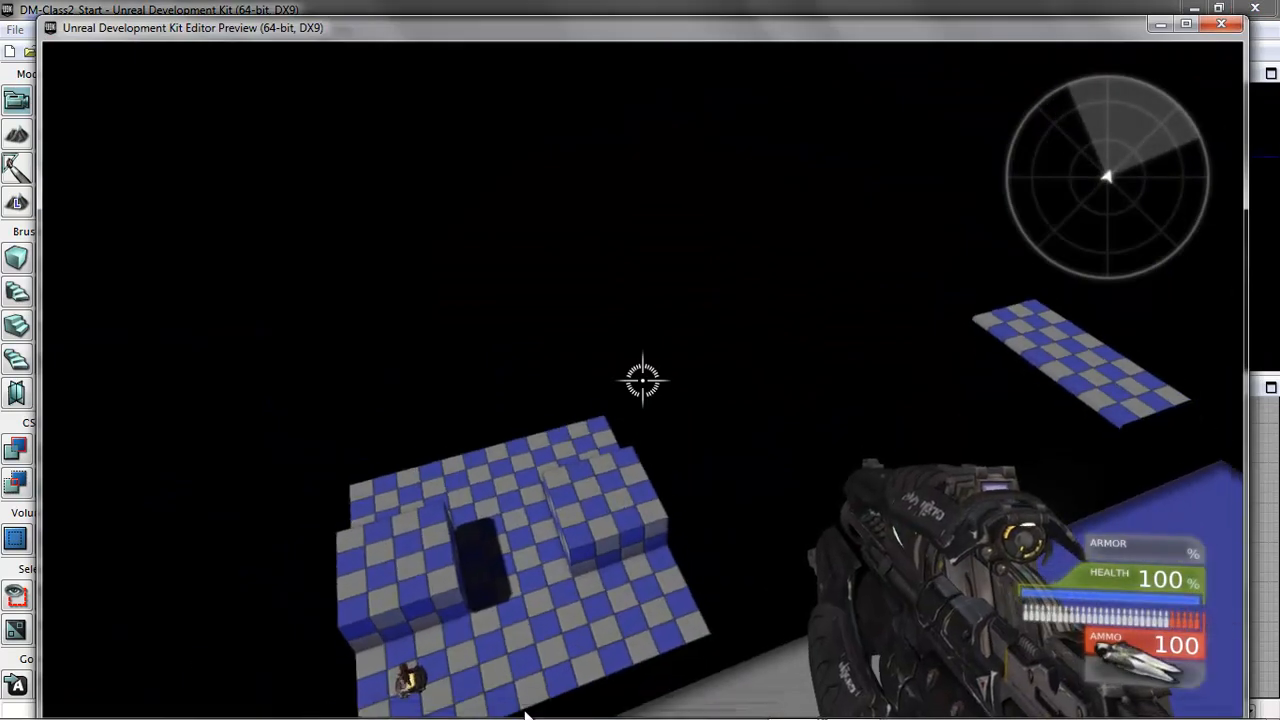
pyautogui.press('Tab')
pyautogui.write('addbots ')
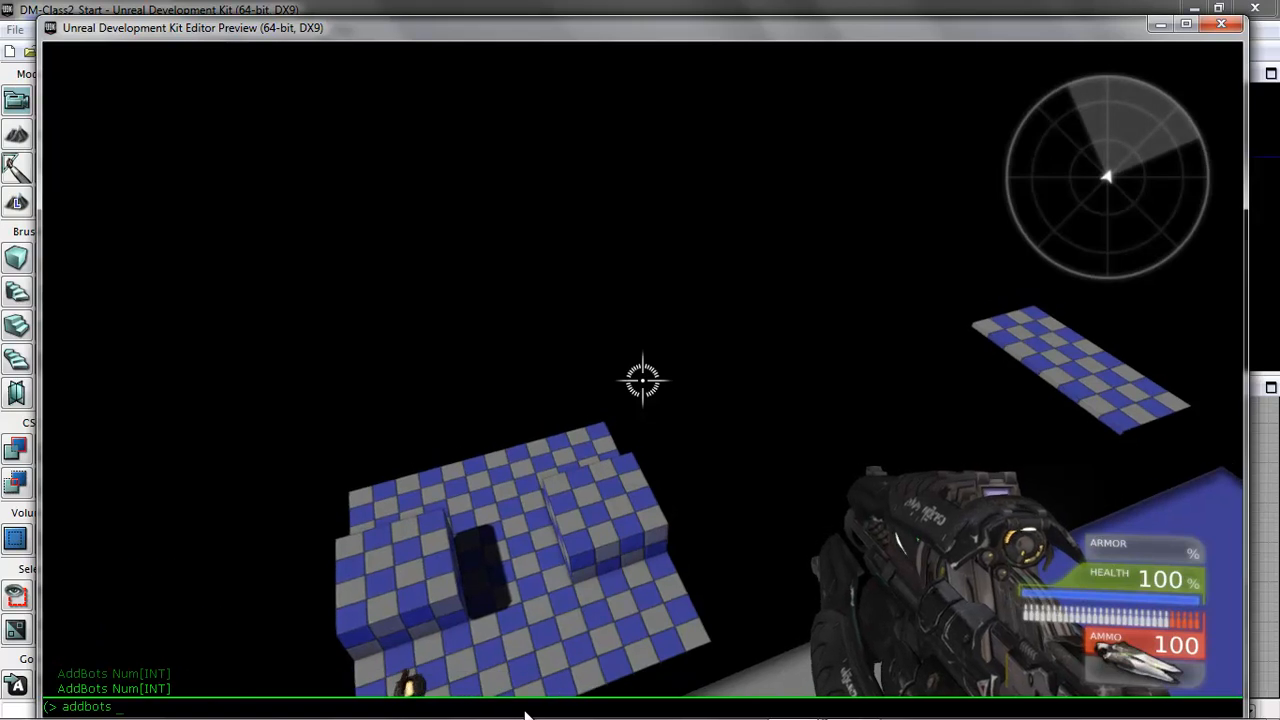
pyautogui.write('1')
pyautogui.press('Return')
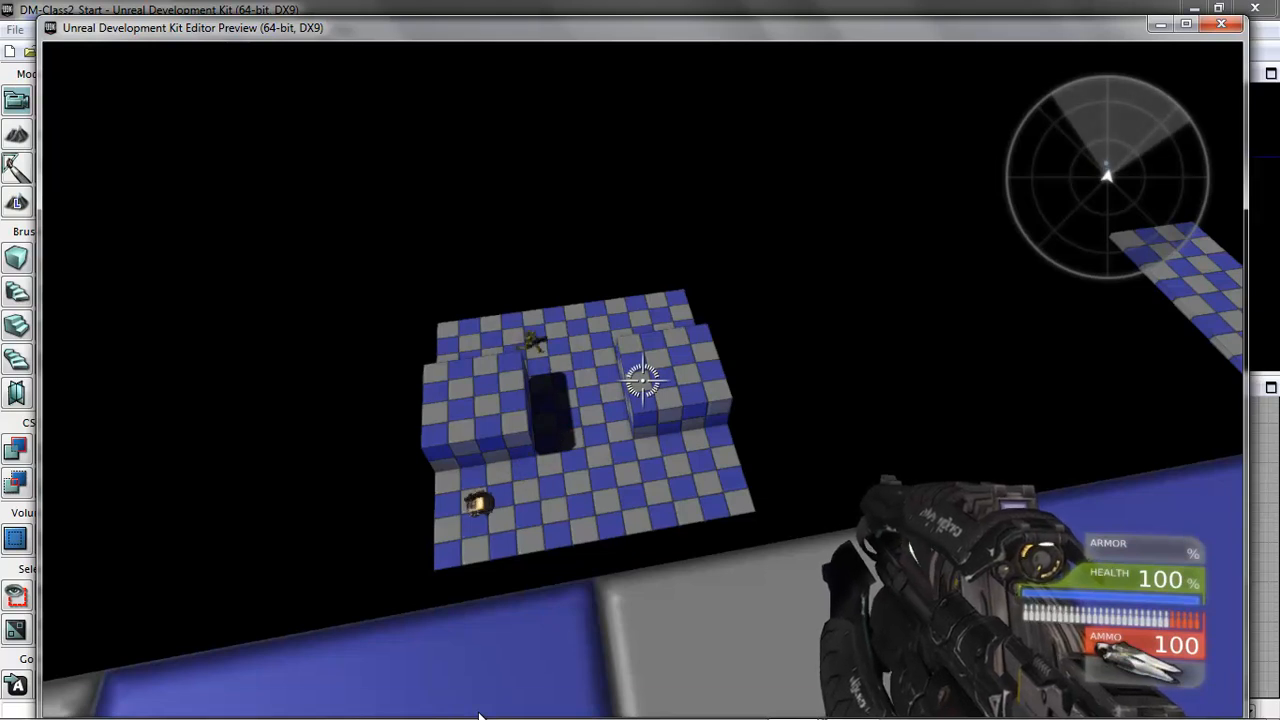
# Spawn another bot with "addbots 1", watch the bots fight on the platform, and end the preview.
pyautogui.press('Tab')
pyautogui.write('addbots 1')
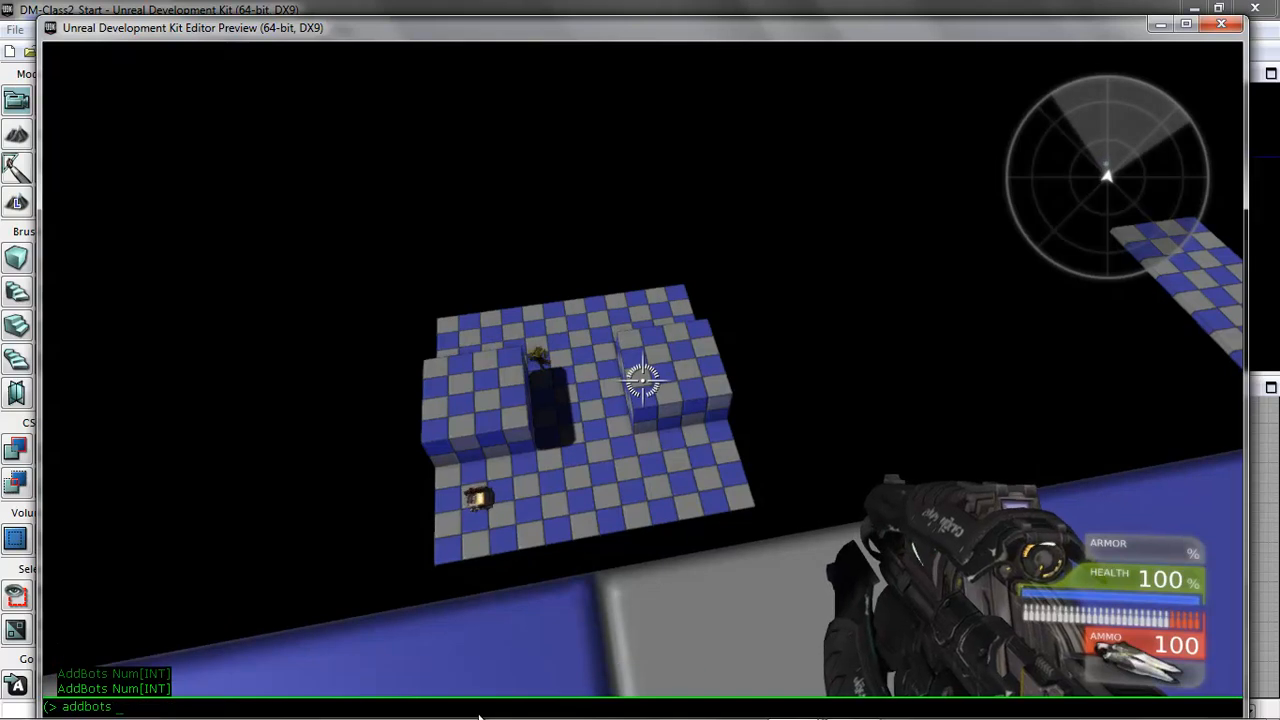
pyautogui.press('Return')
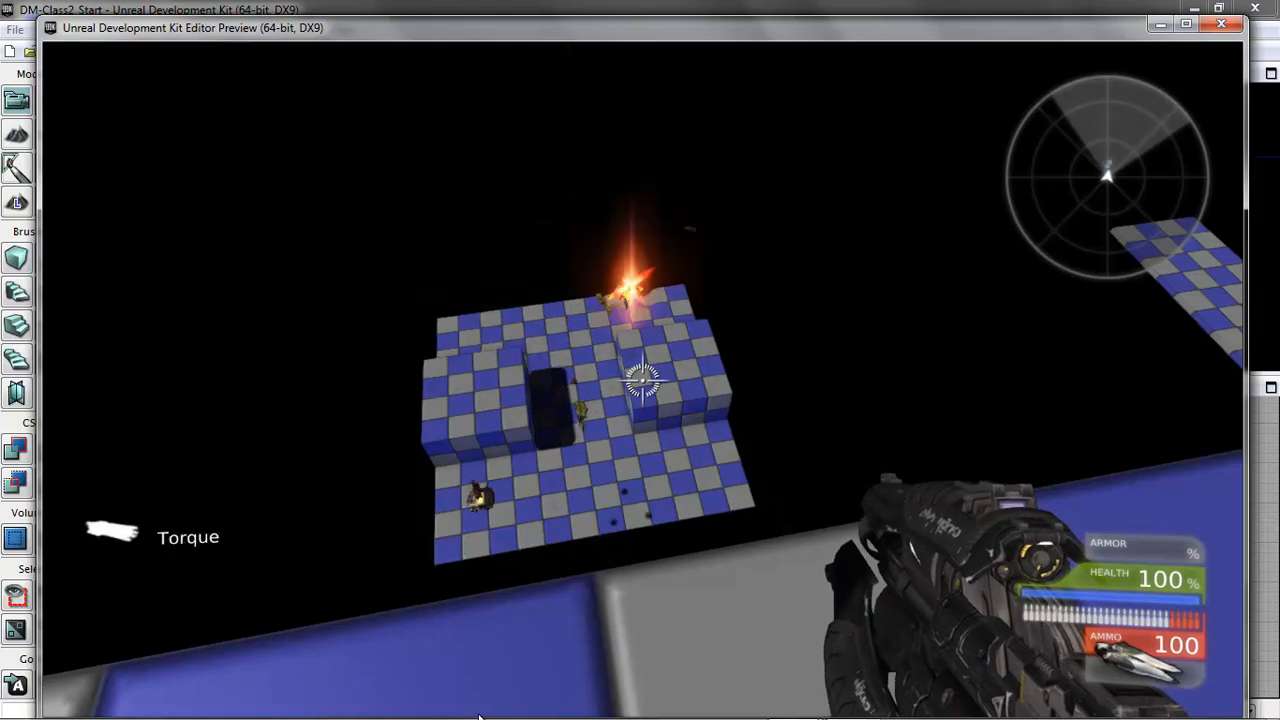
pyautogui.press('Escape')
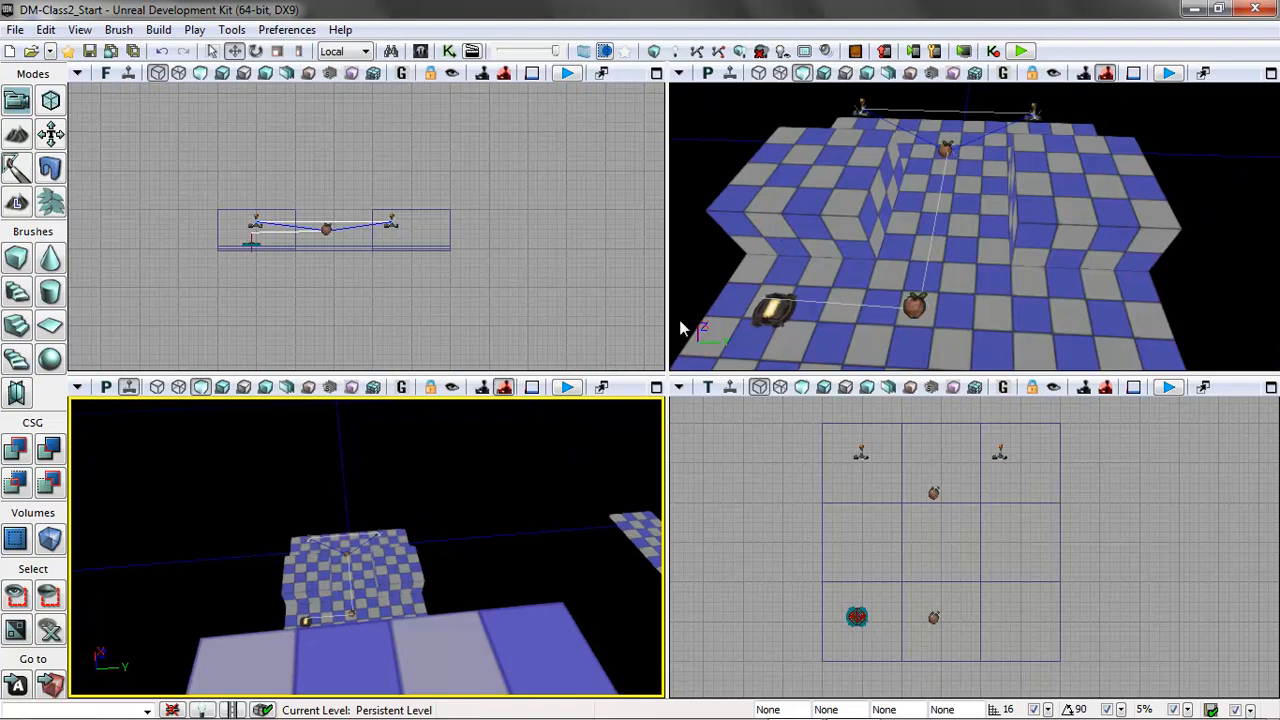
# Examine the main platform and the detached smaller platform, including the gap between them, in the perspective and top views.
pyautogui.moveTo(867, 331)
pyautogui.mouseDown()
pyautogui.moveTo(906, 374)
pyautogui.moveTo(862, 331)
pyautogui.mouseUp()
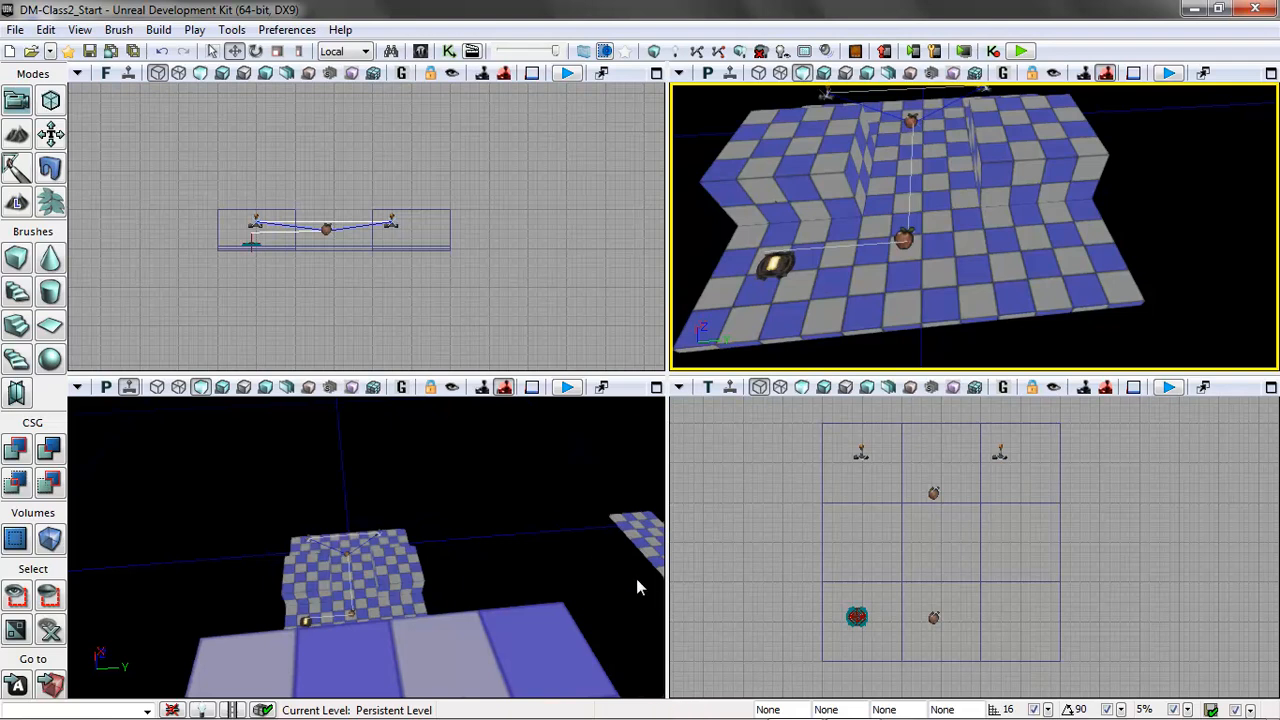
pyautogui.moveTo(527, 545); pyautogui.dragTo(575, 522)
pyautogui.moveTo(1113, 246); pyautogui.dragTo(1213, 230)
pyautogui.moveTo(1096, 577); pyautogui.dragTo(1036, 550)
pyautogui.scroll(-3, 1050, 565)
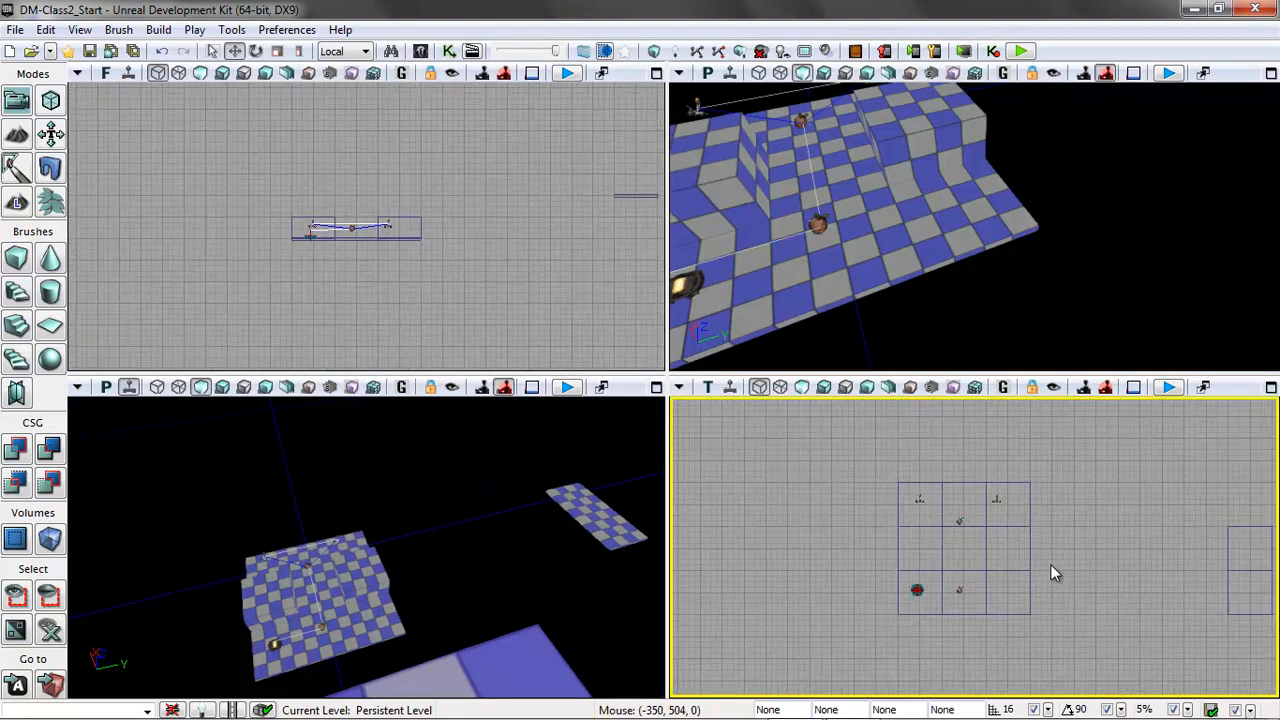
pyautogui.moveTo(1157, 571); pyautogui.dragTo(1075, 567)
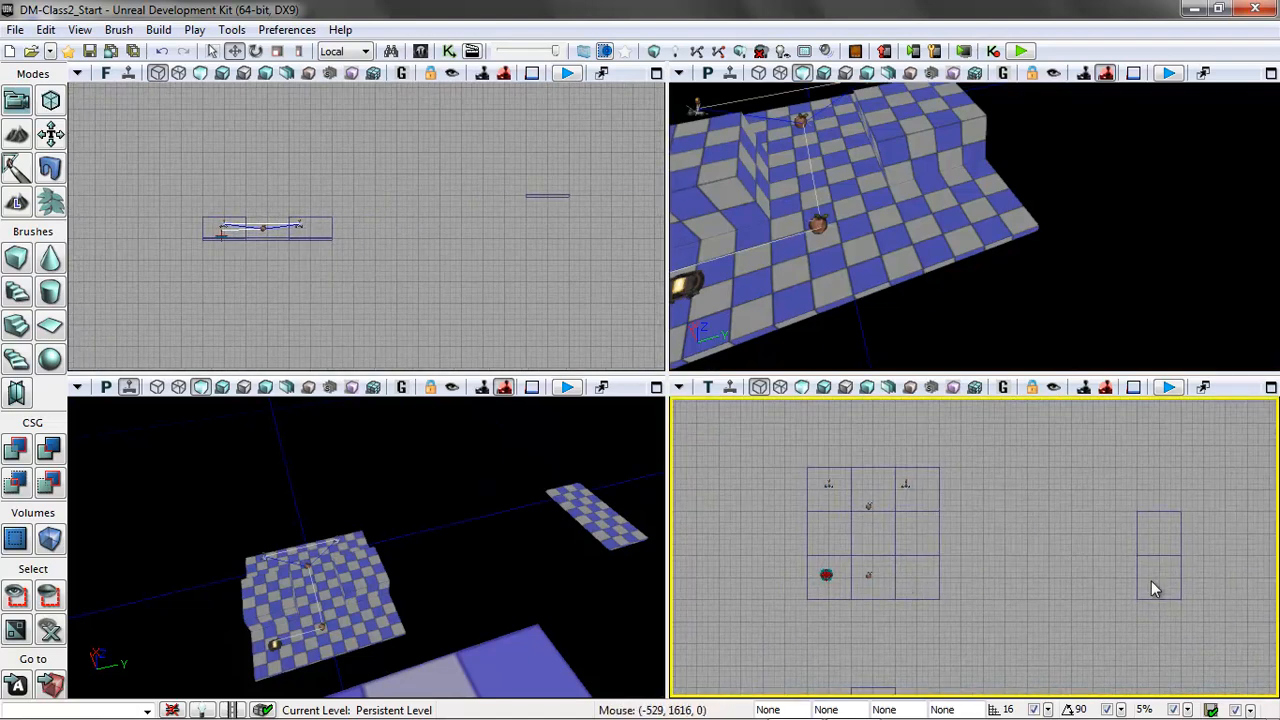
pyautogui.moveTo(1090, 245); pyautogui.dragTo(1168, 264)
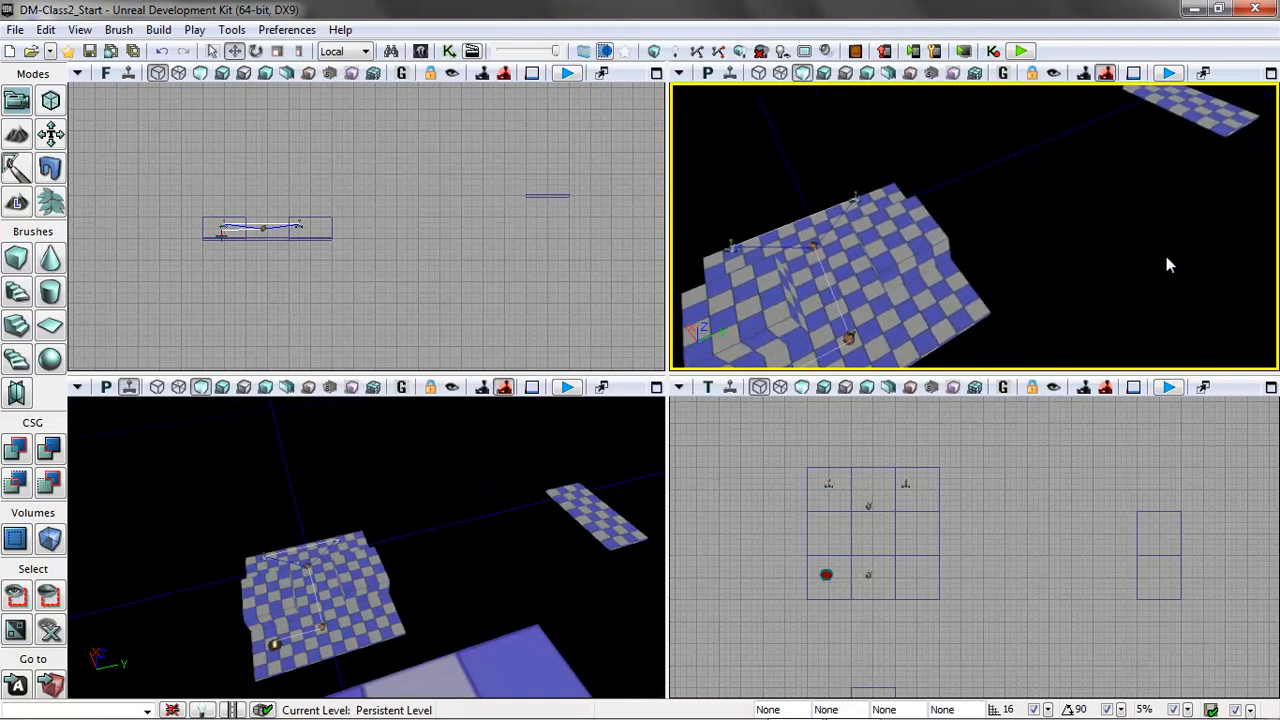
pyautogui.moveTo(1089, 286); pyautogui.dragTo(1051, 300)
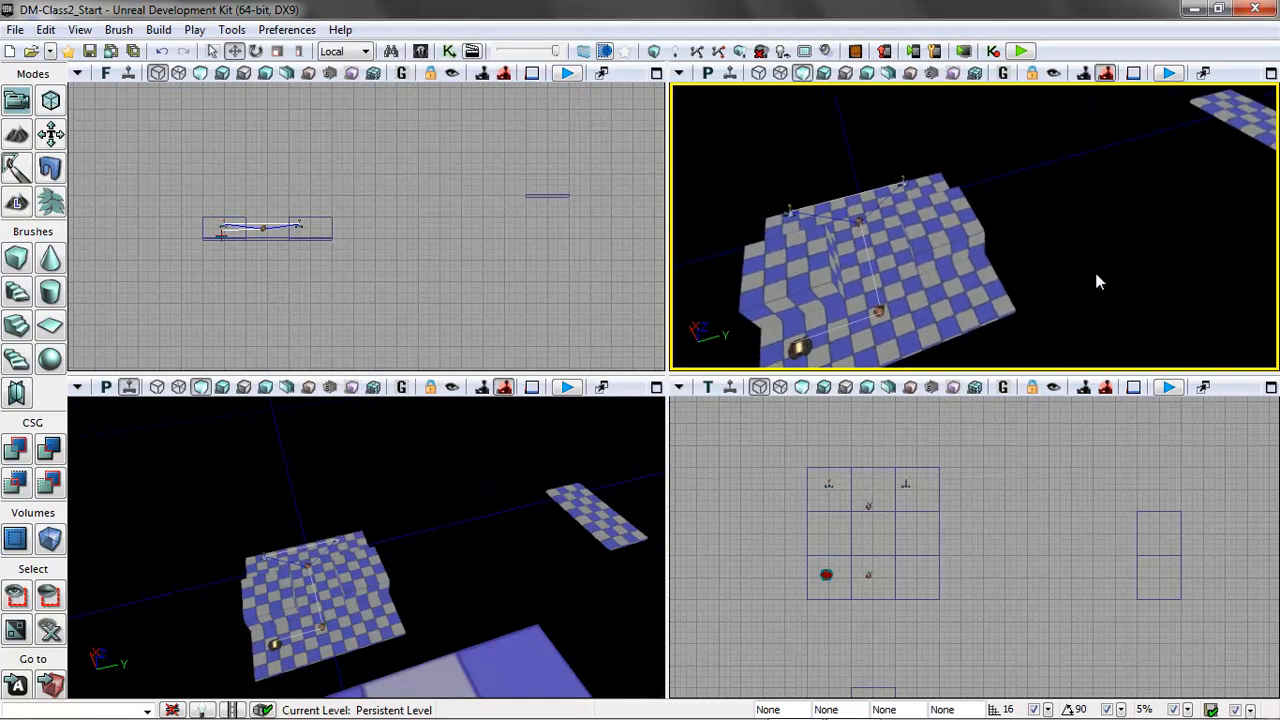
# Reopen the Actor Classes browser, collapse the Pickups category and expand the Navigation category.
pyautogui.click(80, 30)
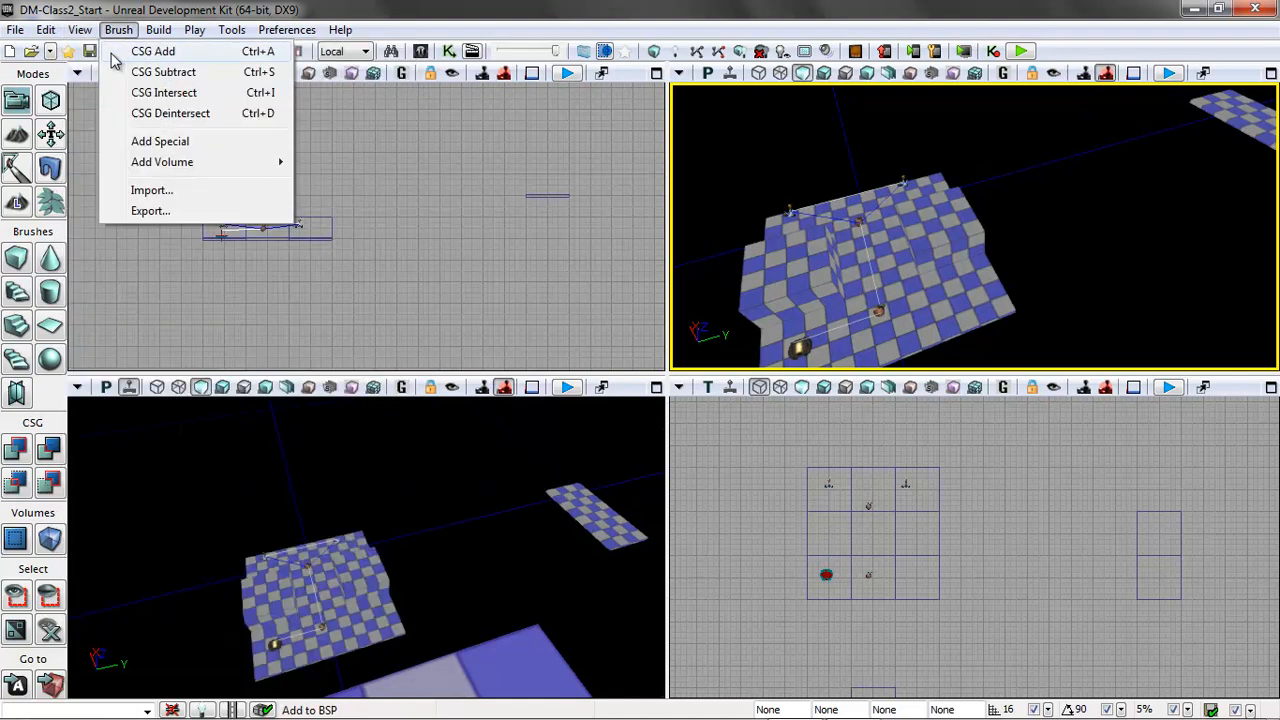
pyautogui.moveTo(200, 51)
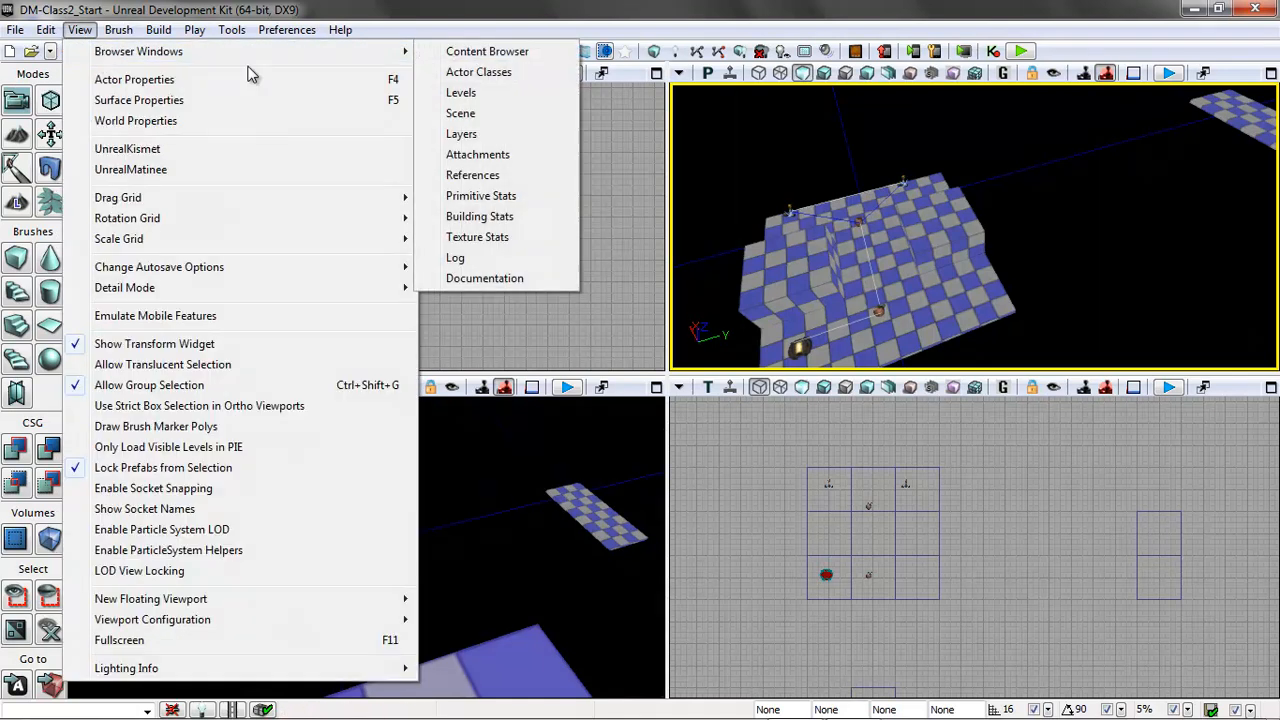
pyautogui.click(493, 73)
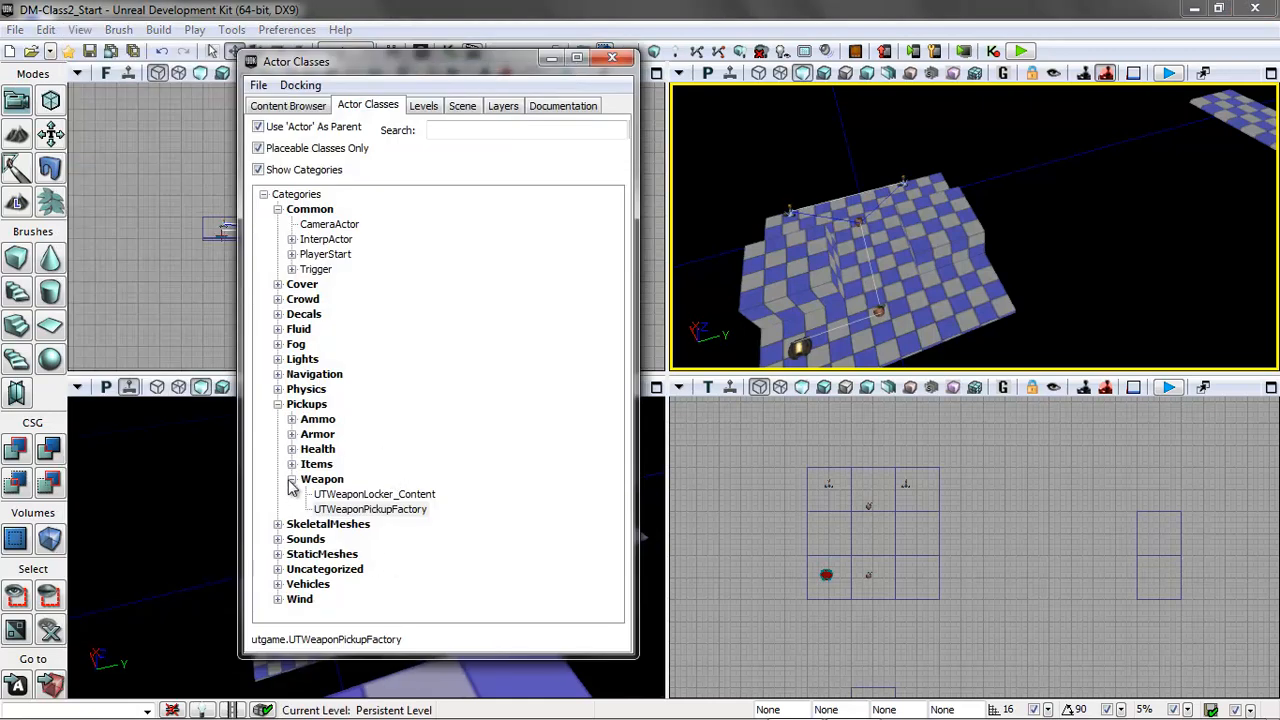
pyautogui.click(278, 405)
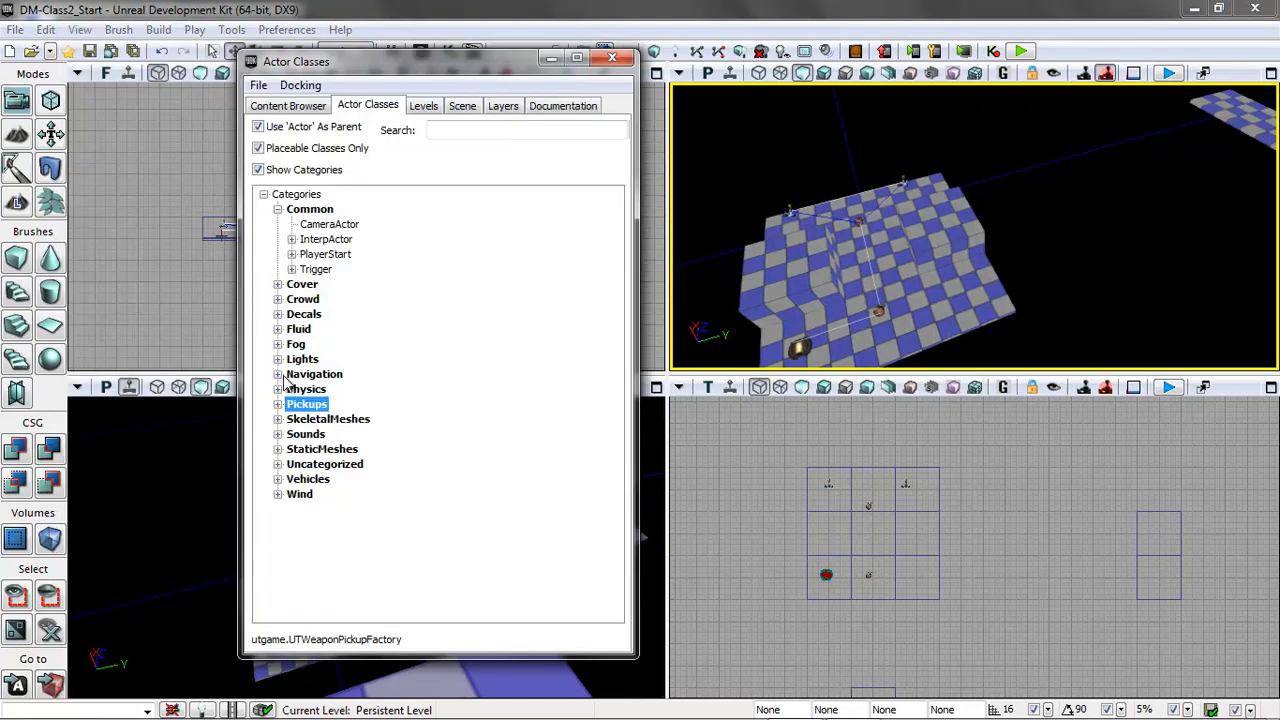
pyautogui.click(278, 375)
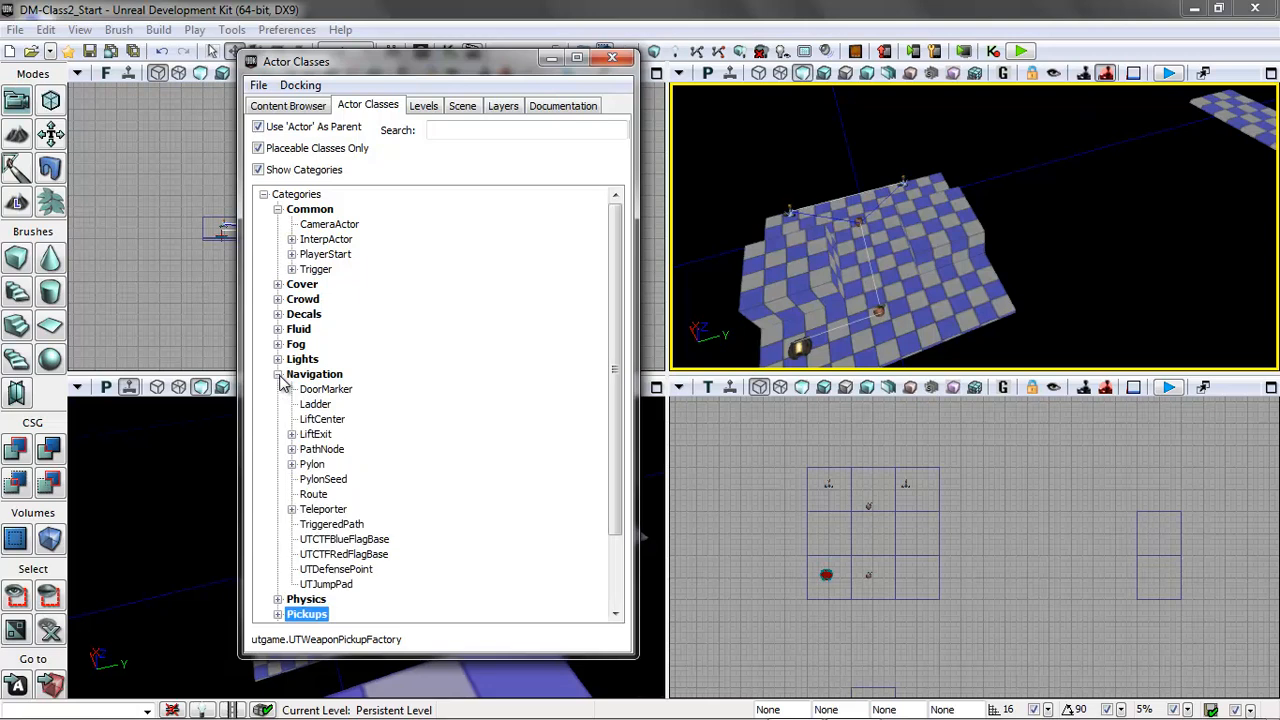
# Add a UTJumpPad to the open corner of the main platform, close the class browser, and undo the trial move of the pad.
pyautogui.click(330, 585)
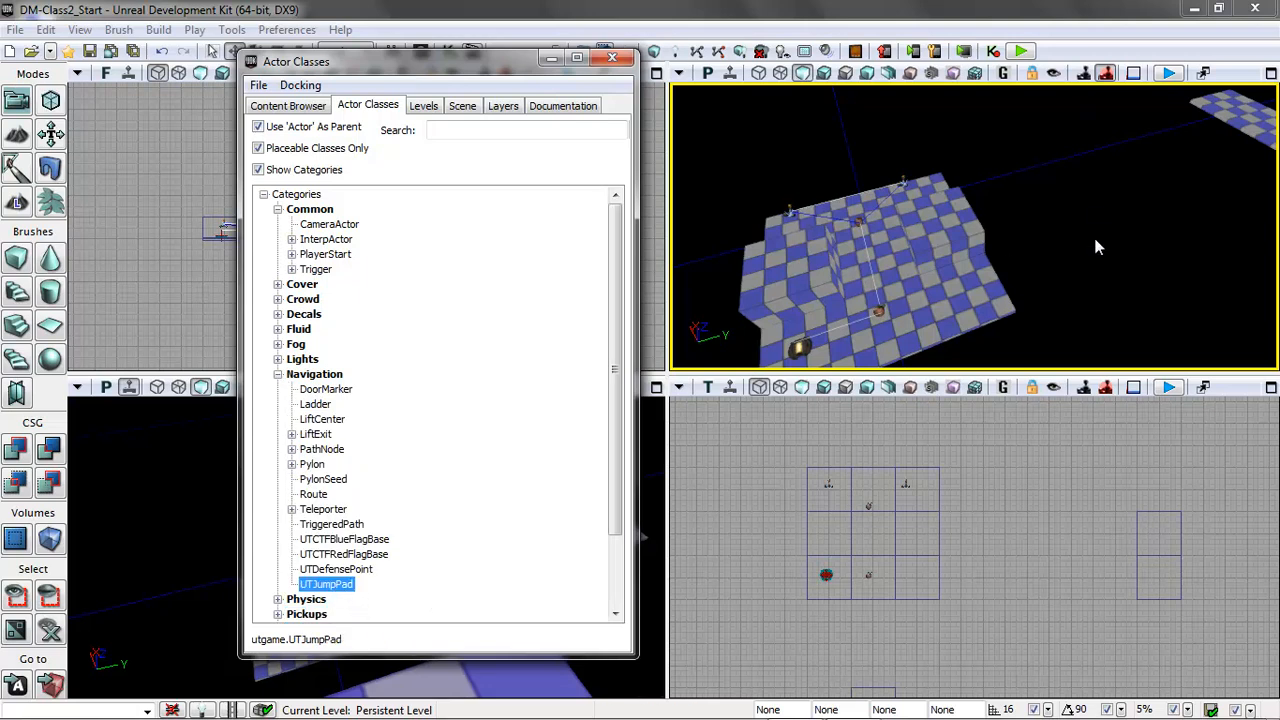
pyautogui.rightClick(960, 290)
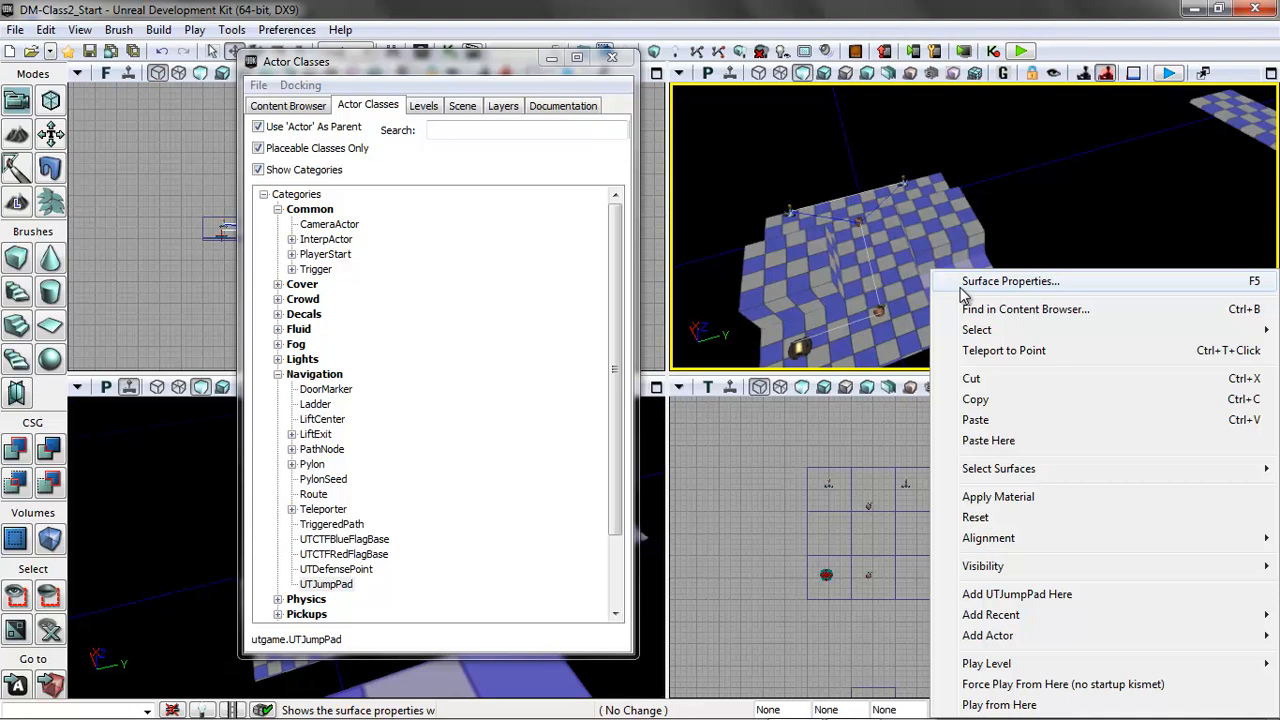
pyautogui.click(1020, 594)
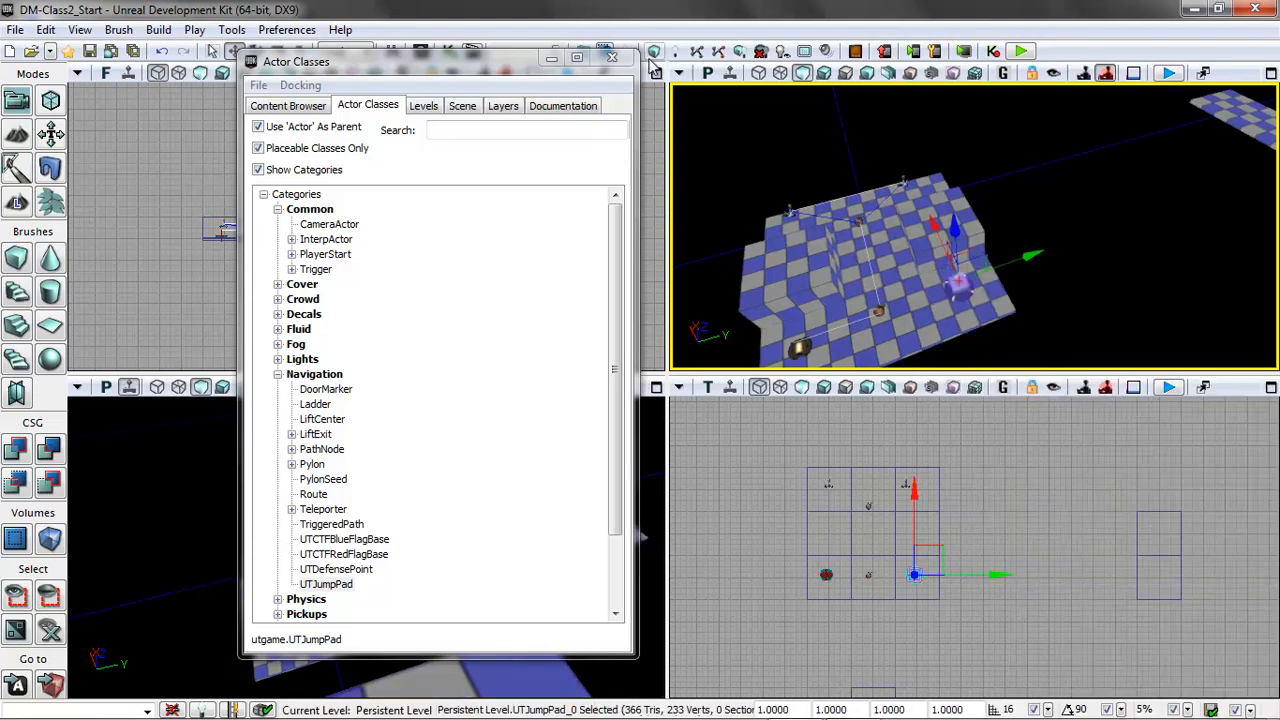
pyautogui.click(612, 58)
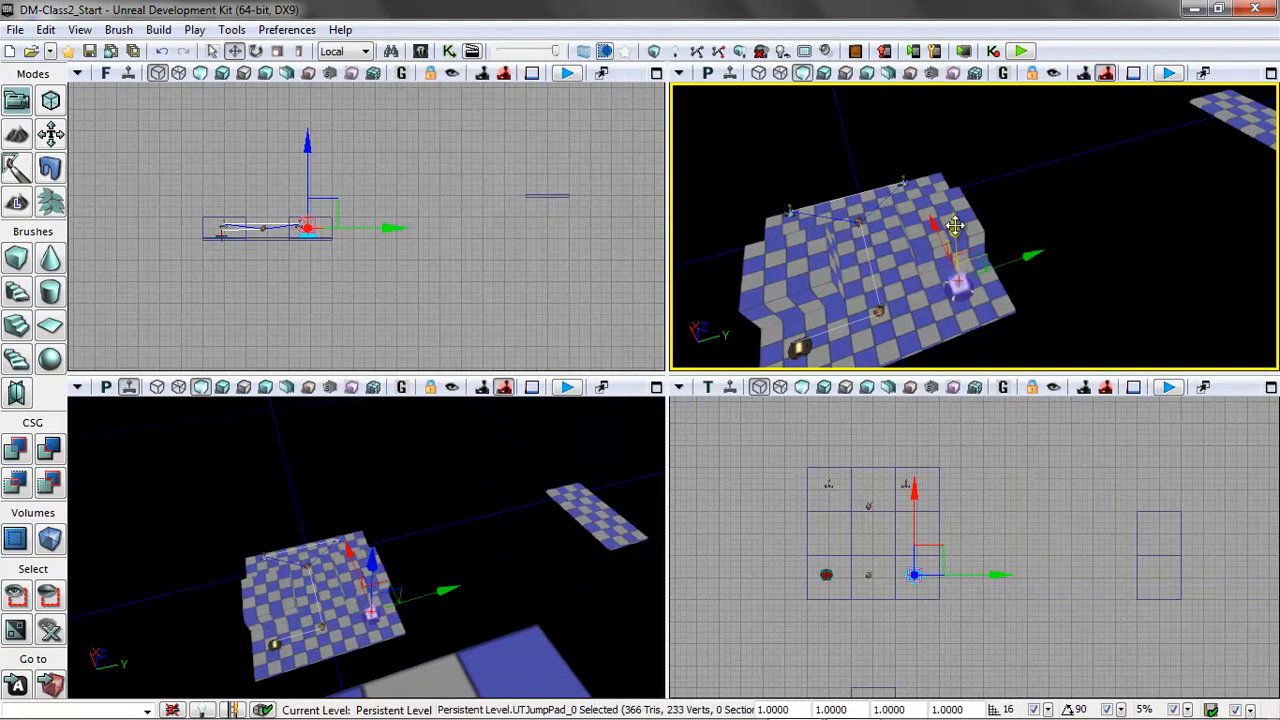
pyautogui.moveTo(955, 226); pyautogui.dragTo(943, 206)
pyautogui.hotkey('ctrl', 'z')
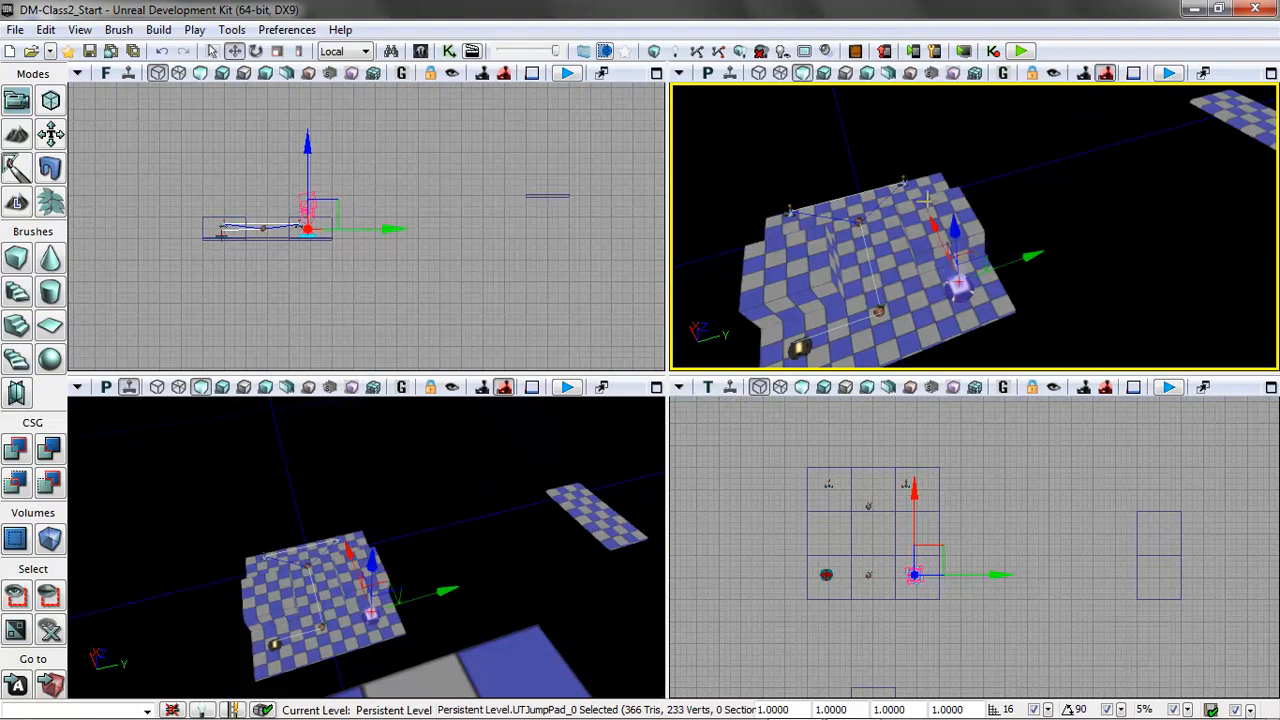
# Build the AI paths, check the map check entry for the jump pad, and close the report.
pyautogui.click(162, 30)
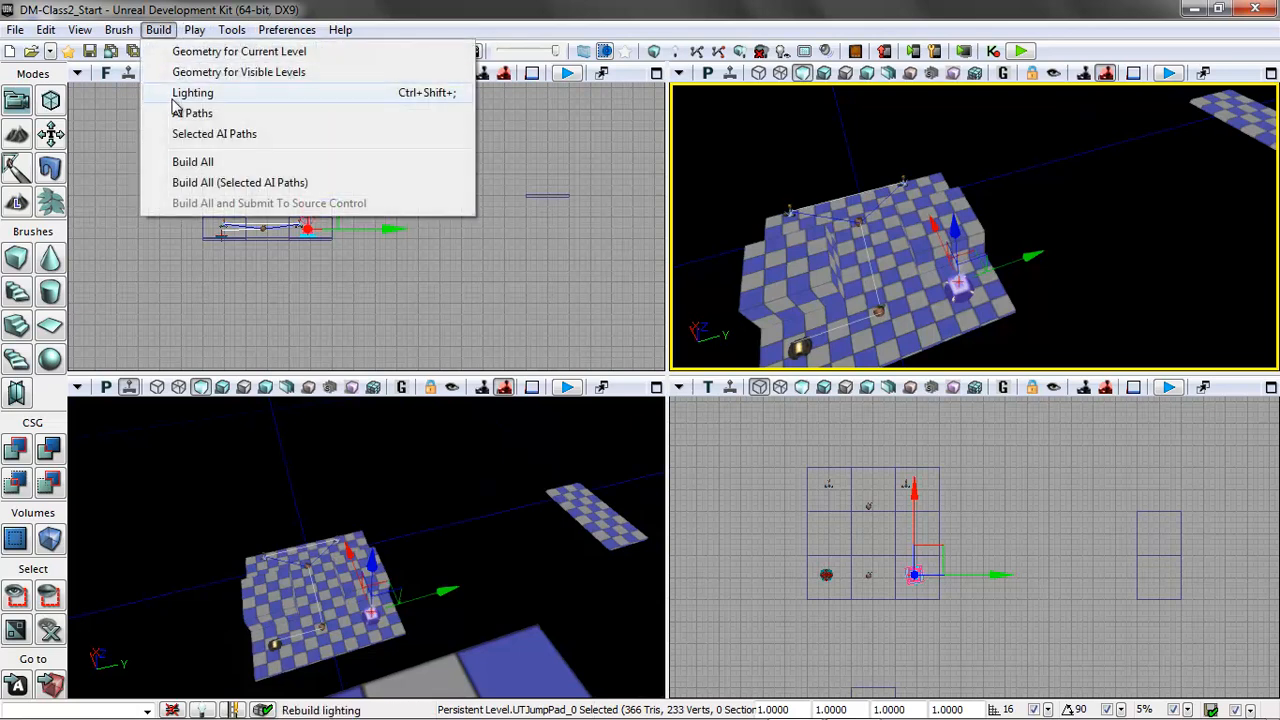
pyautogui.click(178, 109)
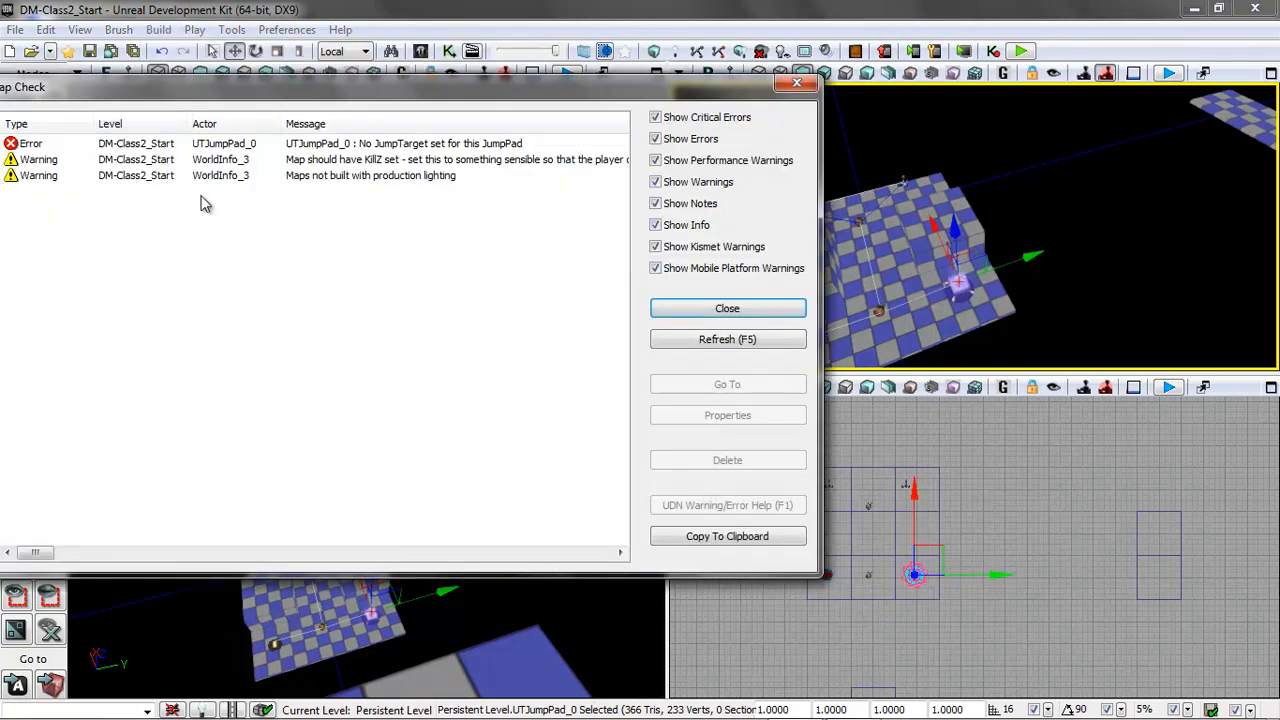
pyautogui.click(311, 149)
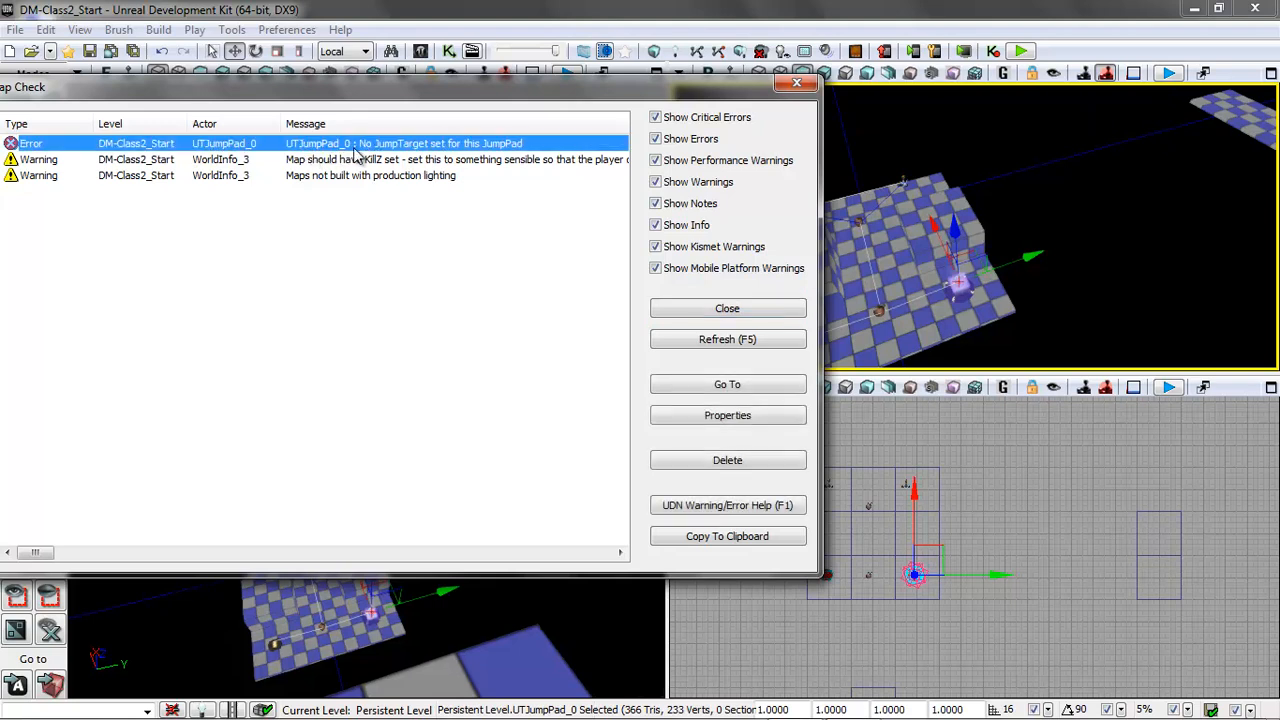
pyautogui.click(720, 308)
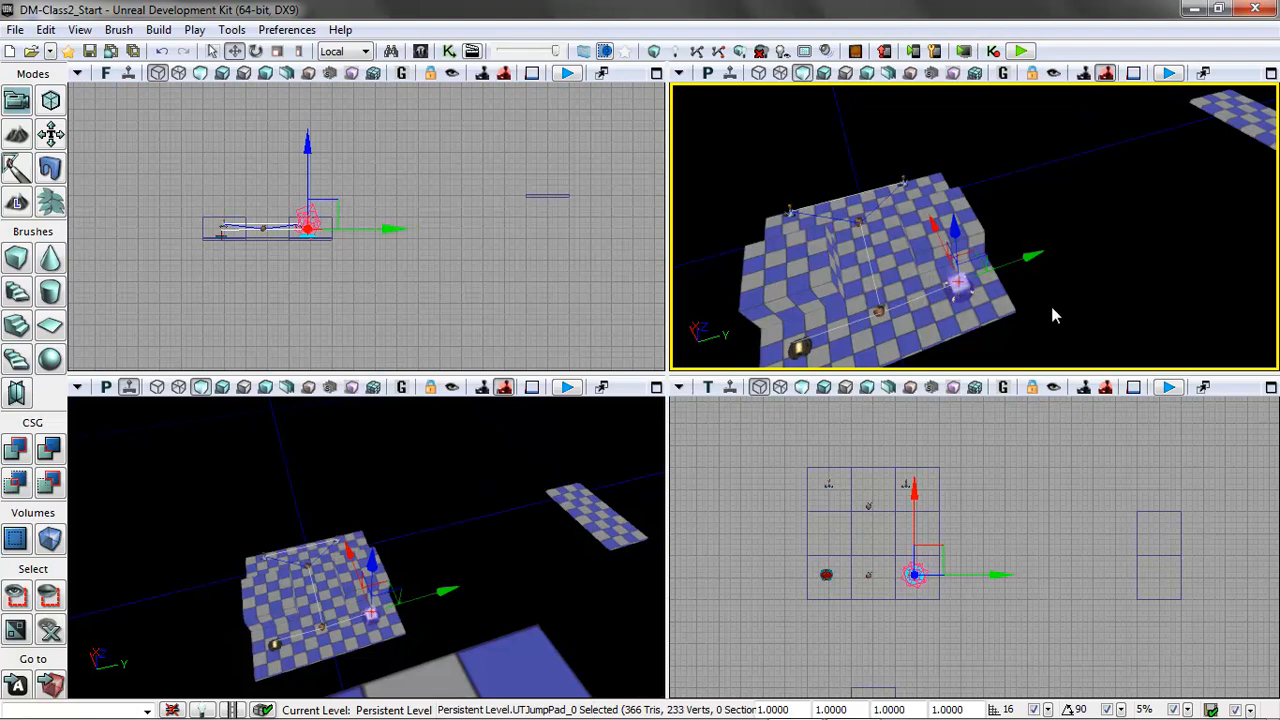
# Examine the jump pad up close in the perspective and top views, switch to rotation mode, and clear the selection.
pyautogui.moveTo(1054, 289); pyautogui.dragTo(1018, 325)
pyautogui.moveTo(1065, 515); pyautogui.dragTo(1112, 606)
pyautogui.scroll(6, 1106, 592)
pyautogui.moveTo(830, 519); pyautogui.dragTo(1003, 531)
pyautogui.moveTo(1088, 232); pyautogui.dragTo(1081, 117)
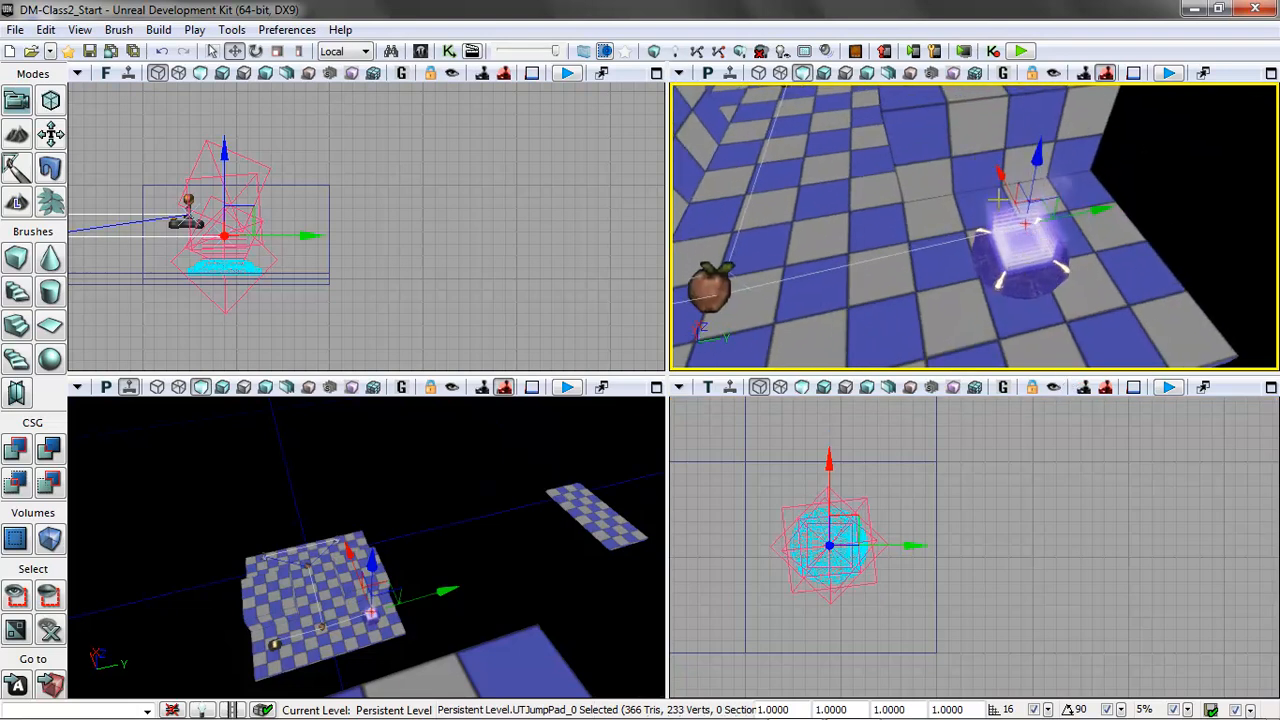
pyautogui.press('space')
pyautogui.moveTo(1006, 312); pyautogui.dragTo(1210, 313)
pyautogui.click(1206, 198)
# Add a PathNode on the detached smaller platform as a landing point.
pyautogui.moveTo(1183, 250)
pyautogui.mouseDown()
pyautogui.moveTo(1198, 362)
pyautogui.moveTo(1186, 249)
pyautogui.moveTo(1132, 82)
pyautogui.moveTo(1172, 252)
pyautogui.mouseUp()
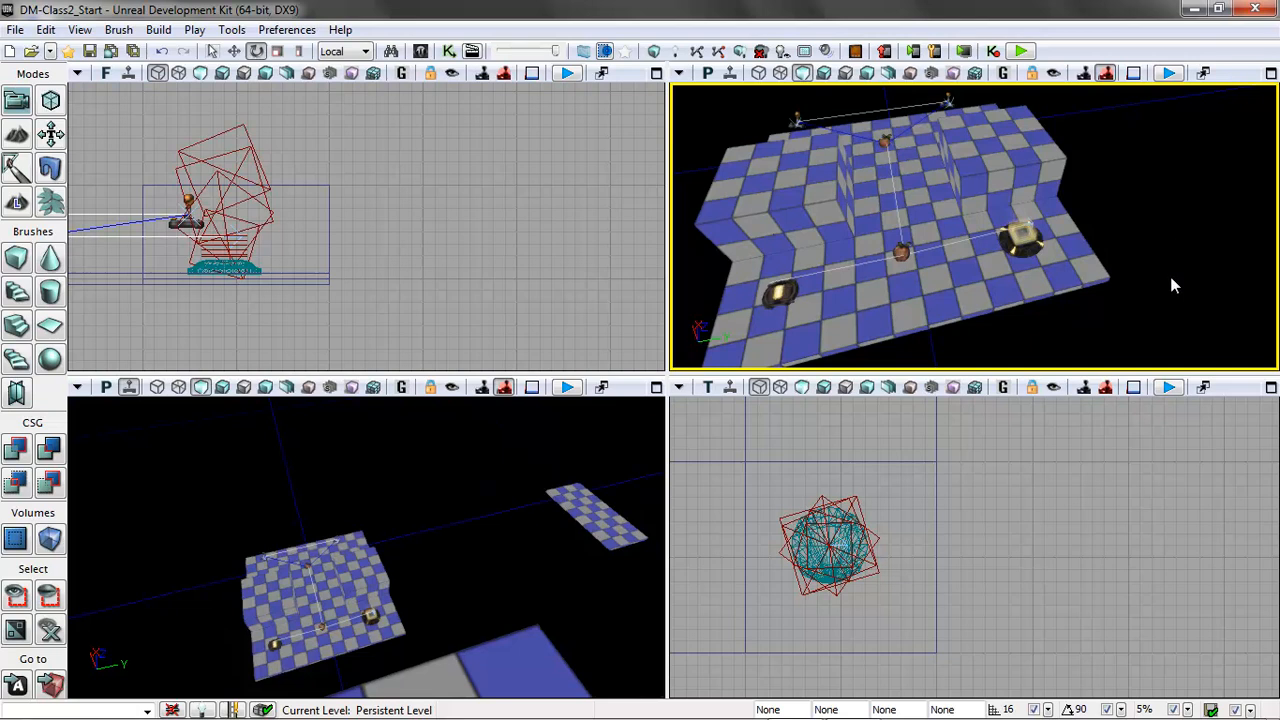
pyautogui.moveTo(1166, 287); pyautogui.dragTo(1170, 270)
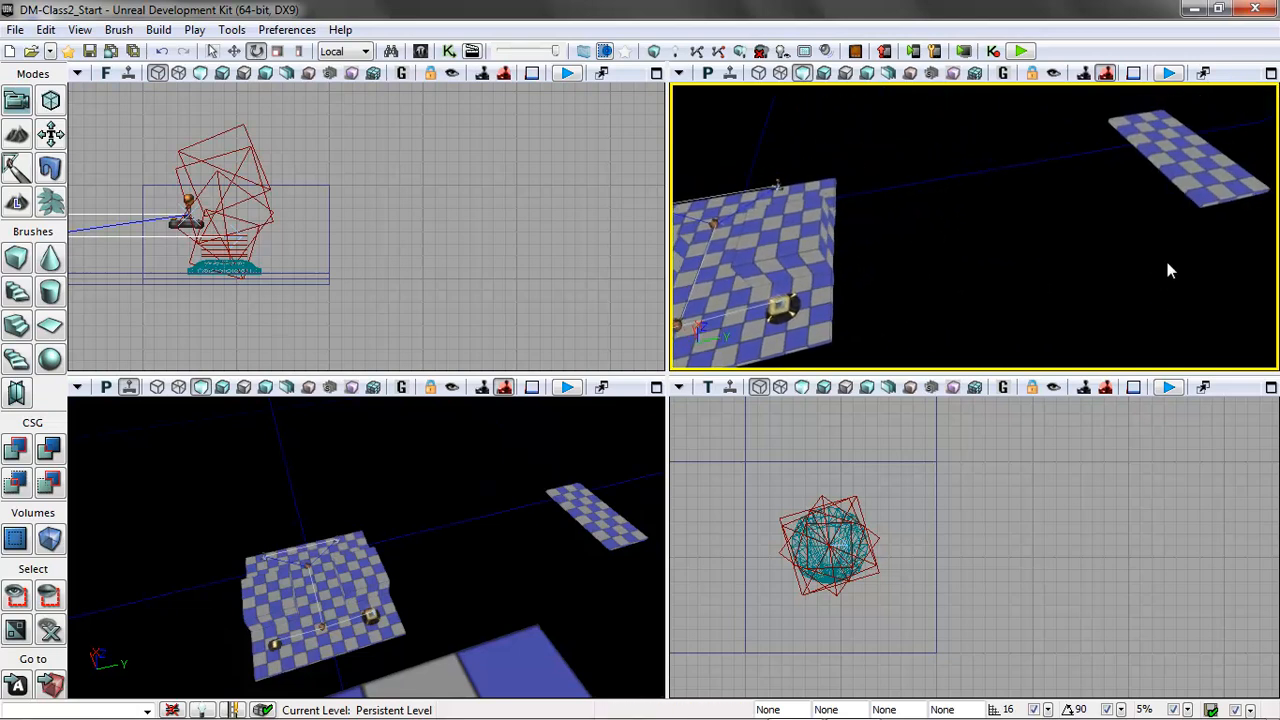
pyautogui.rightClick(1211, 174)
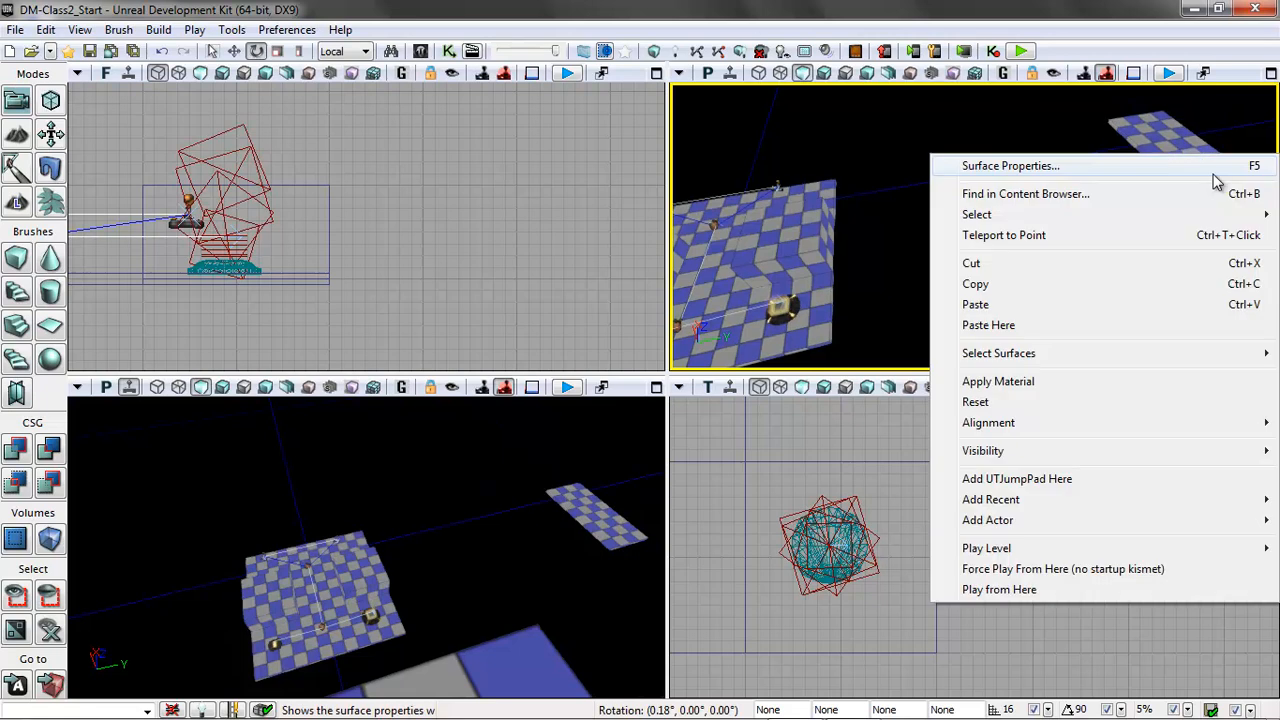
pyautogui.moveTo(1062, 520)
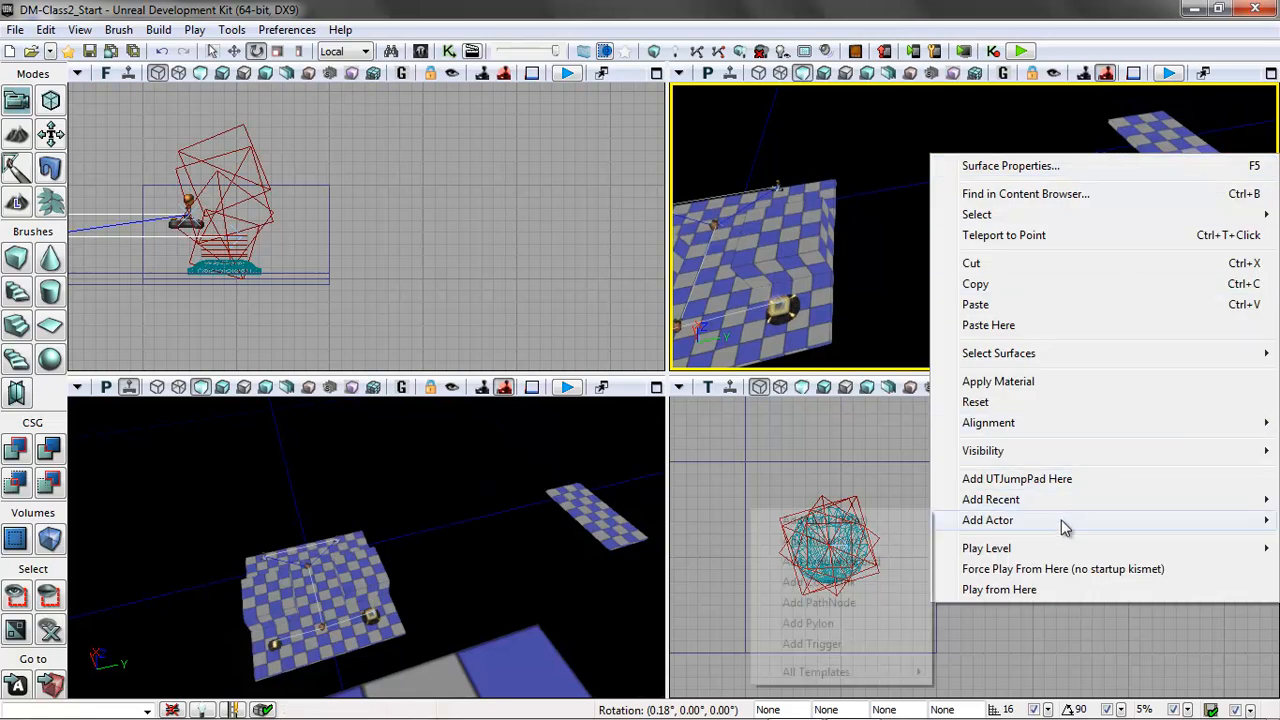
pyautogui.click(851, 603)
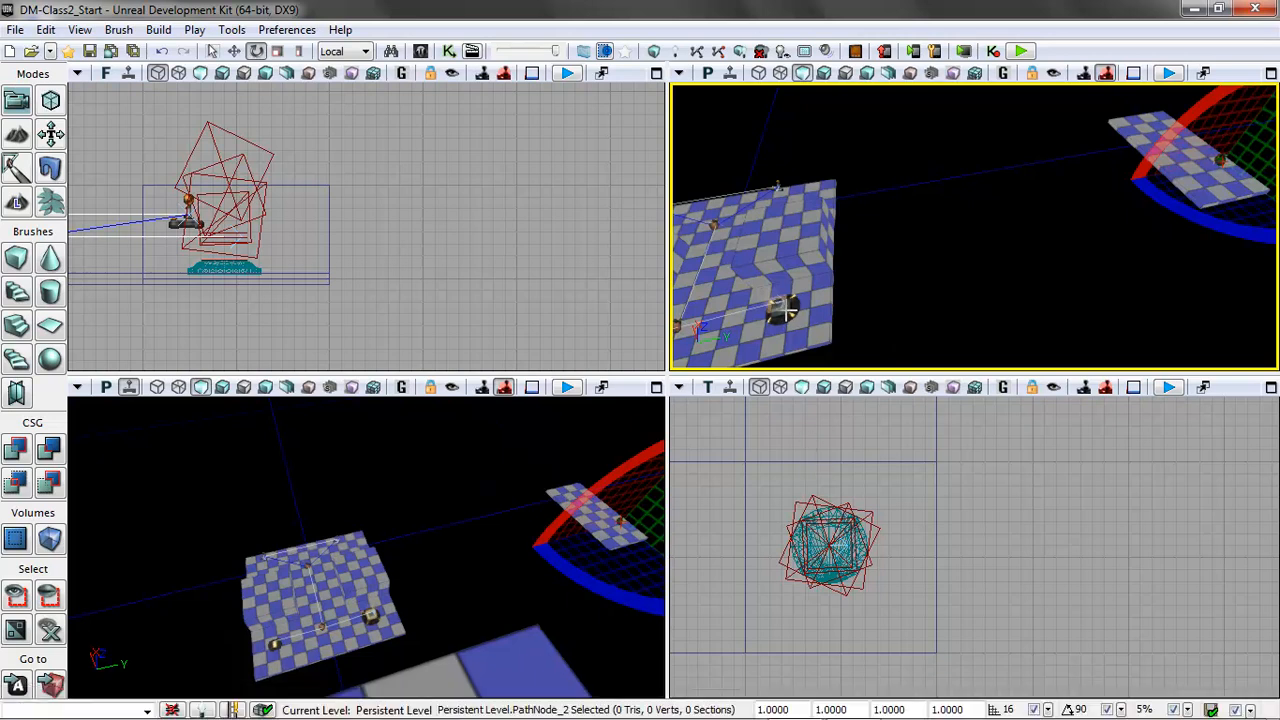
# Set the jump pad's Jump Target property to Pathnode_2 and close its properties.
pyautogui.click(784, 311)
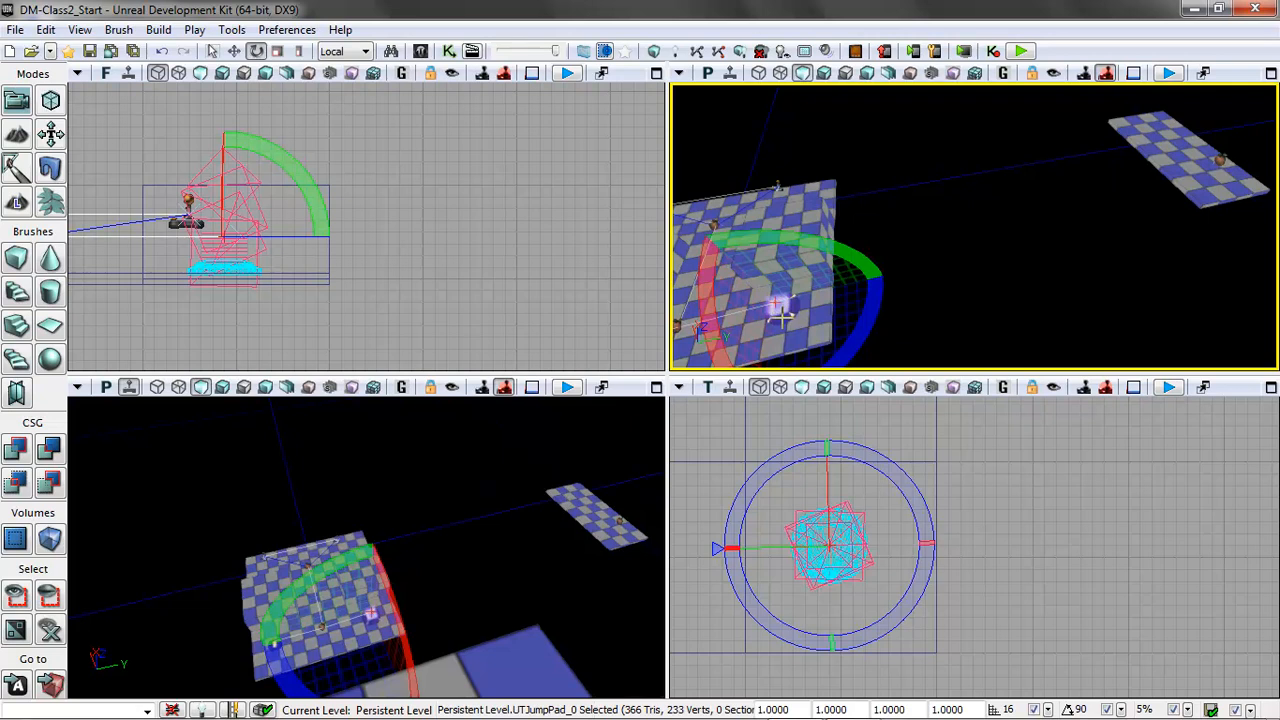
pyautogui.doubleClick(780, 315)
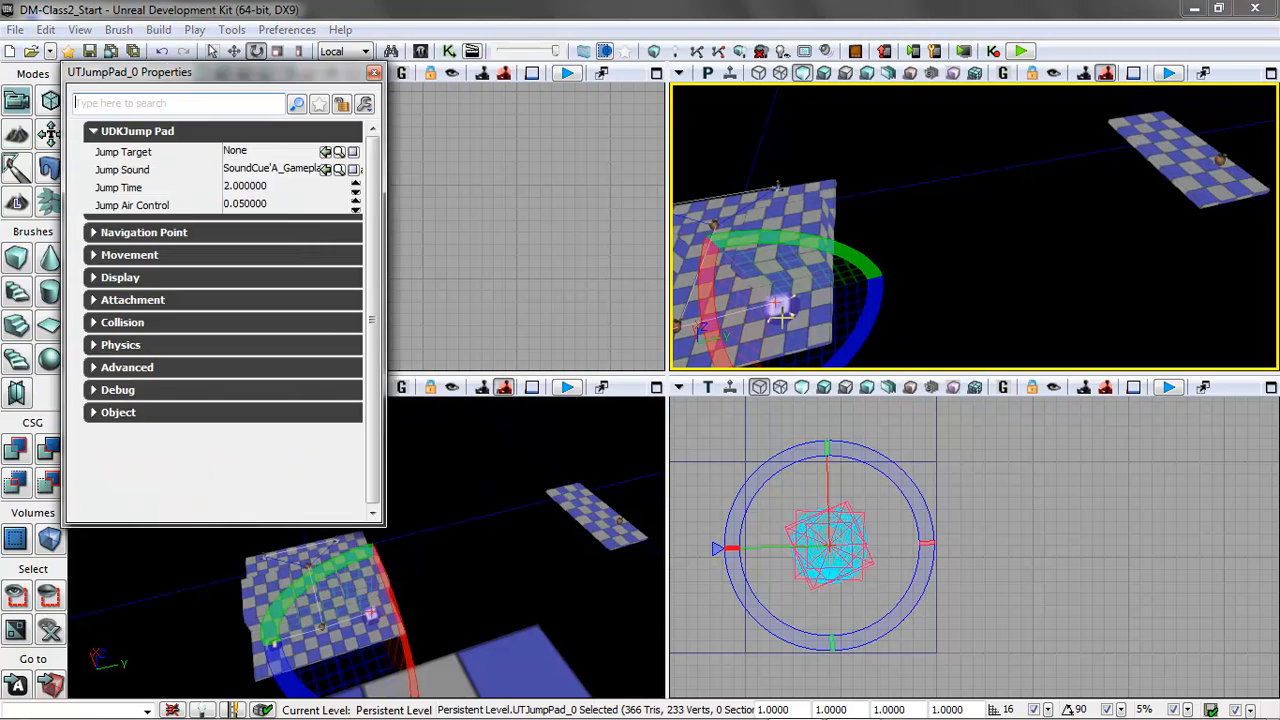
pyautogui.click(93, 132)
pyautogui.click(93, 132)
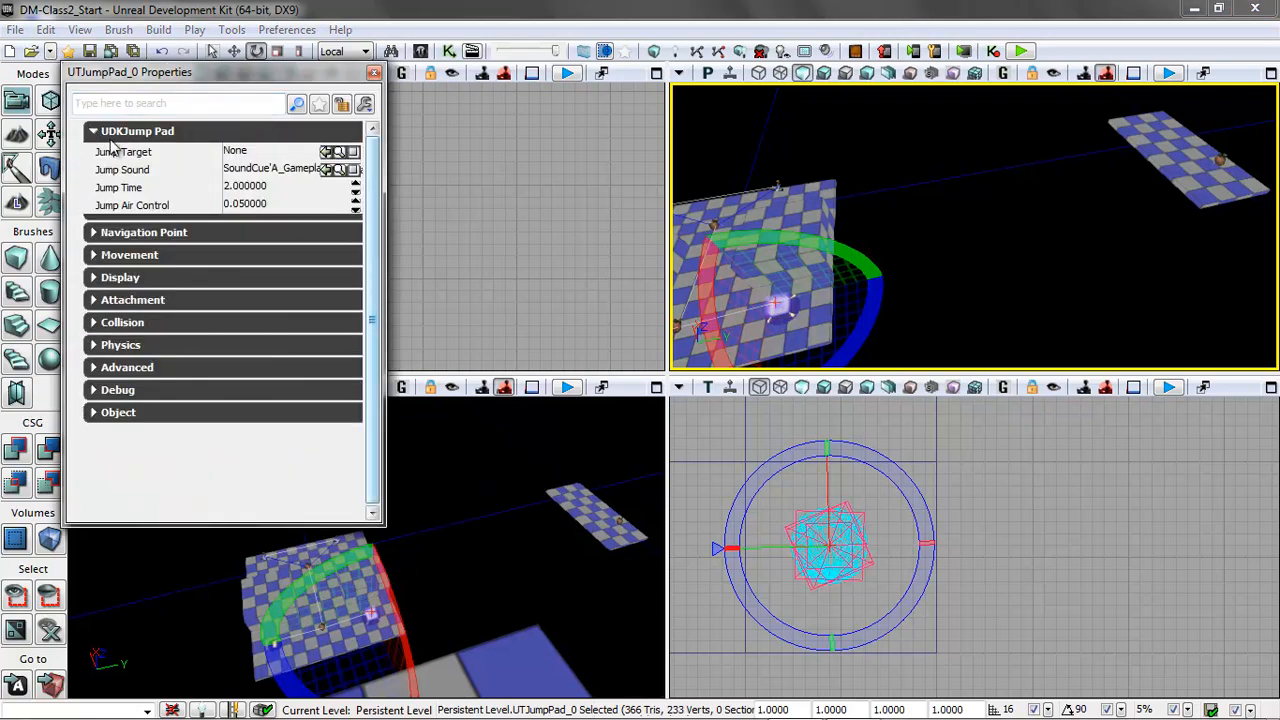
pyautogui.click(248, 152)
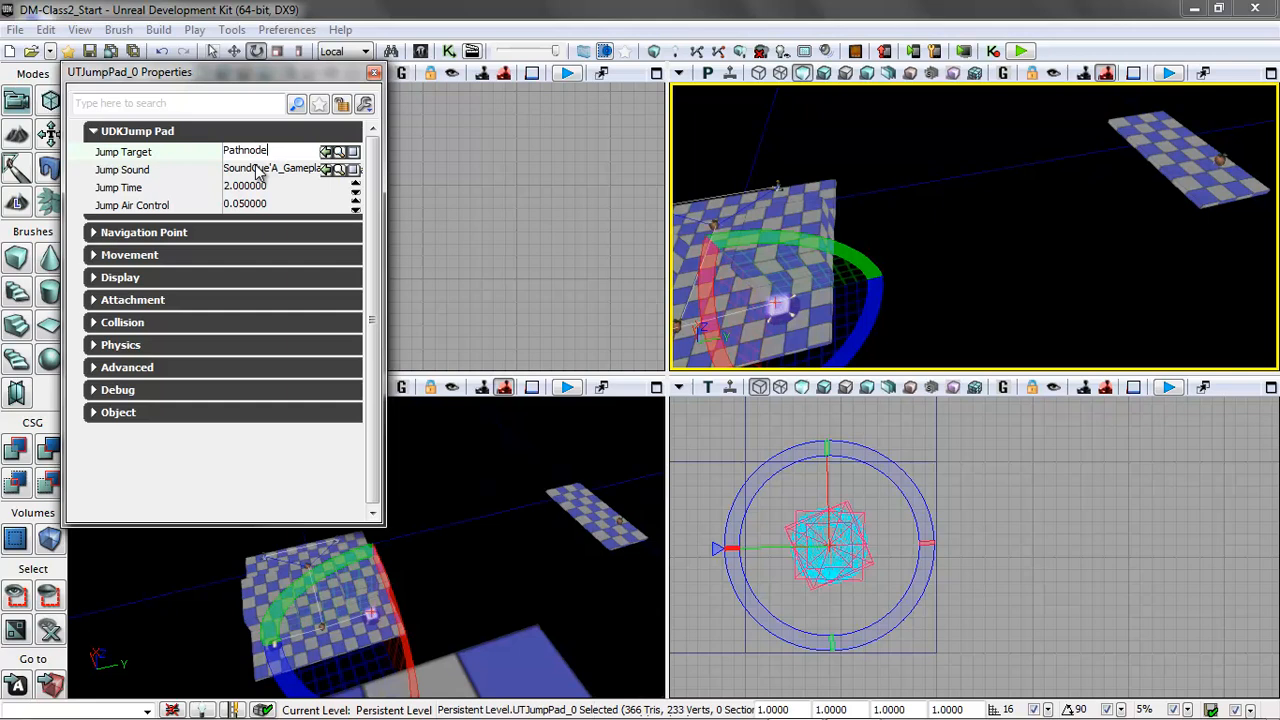
pyautogui.write('Pathnode_2')
pyautogui.press('Return')
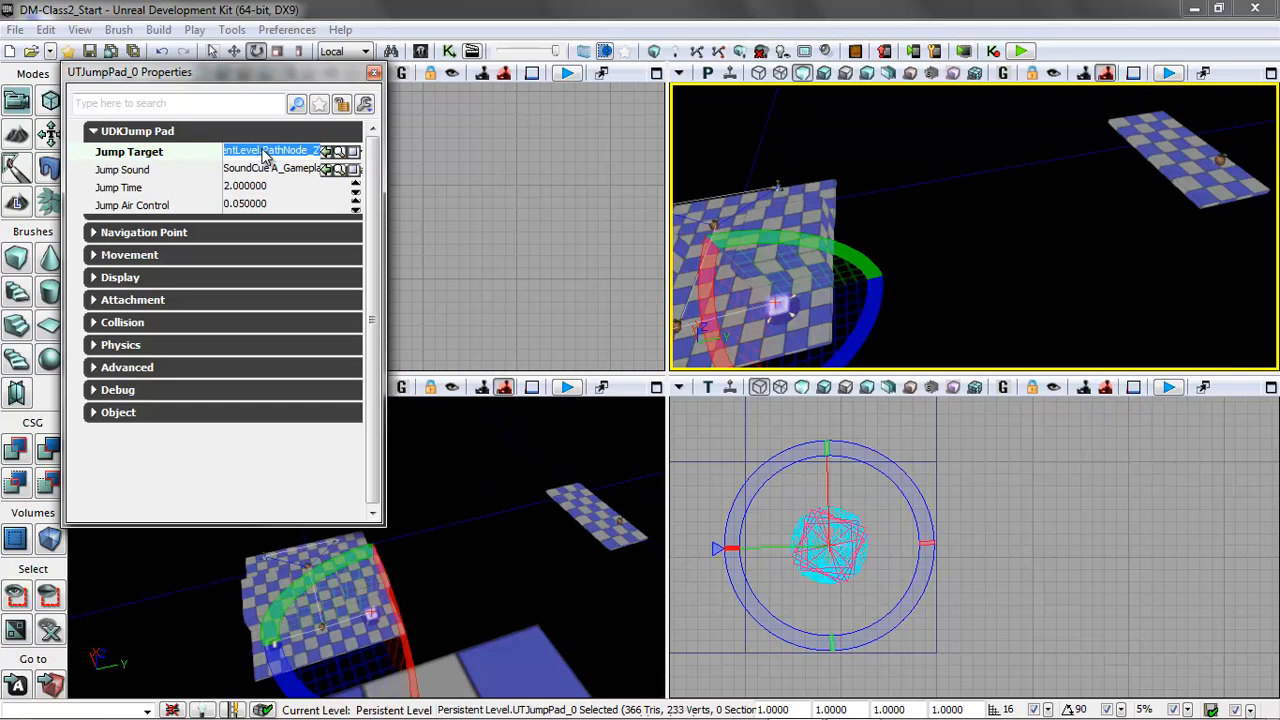
pyautogui.click(373, 75)
# Rebuild the AI paths, check the map check entry for PathNode_2, and close the report.
pyautogui.click(158, 29)
pyautogui.click(193, 115)
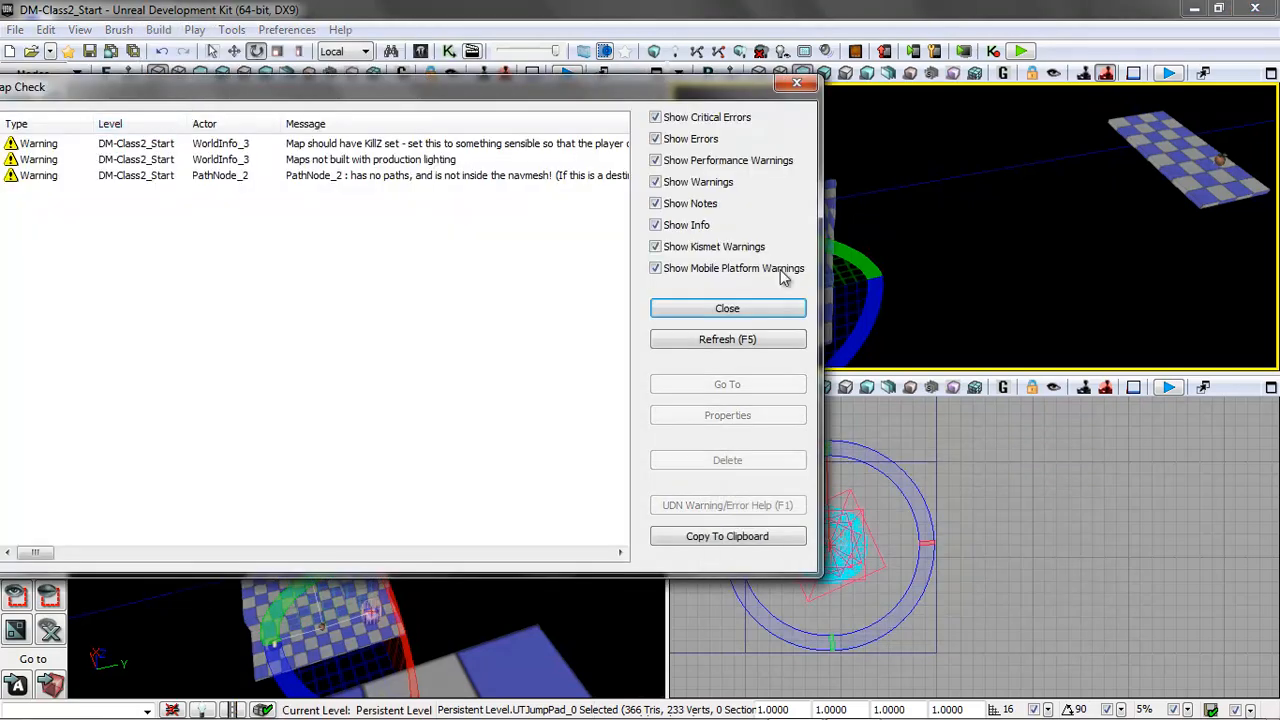
pyautogui.click(533, 173)
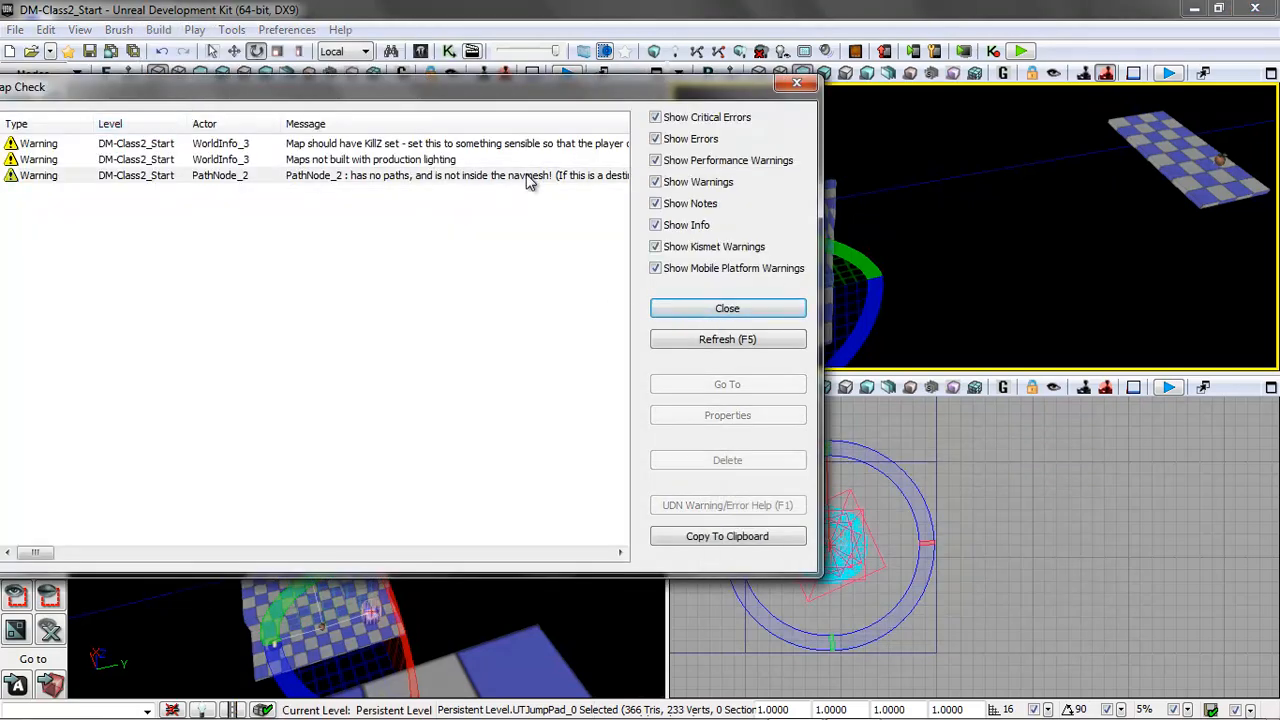
pyautogui.click(732, 310)
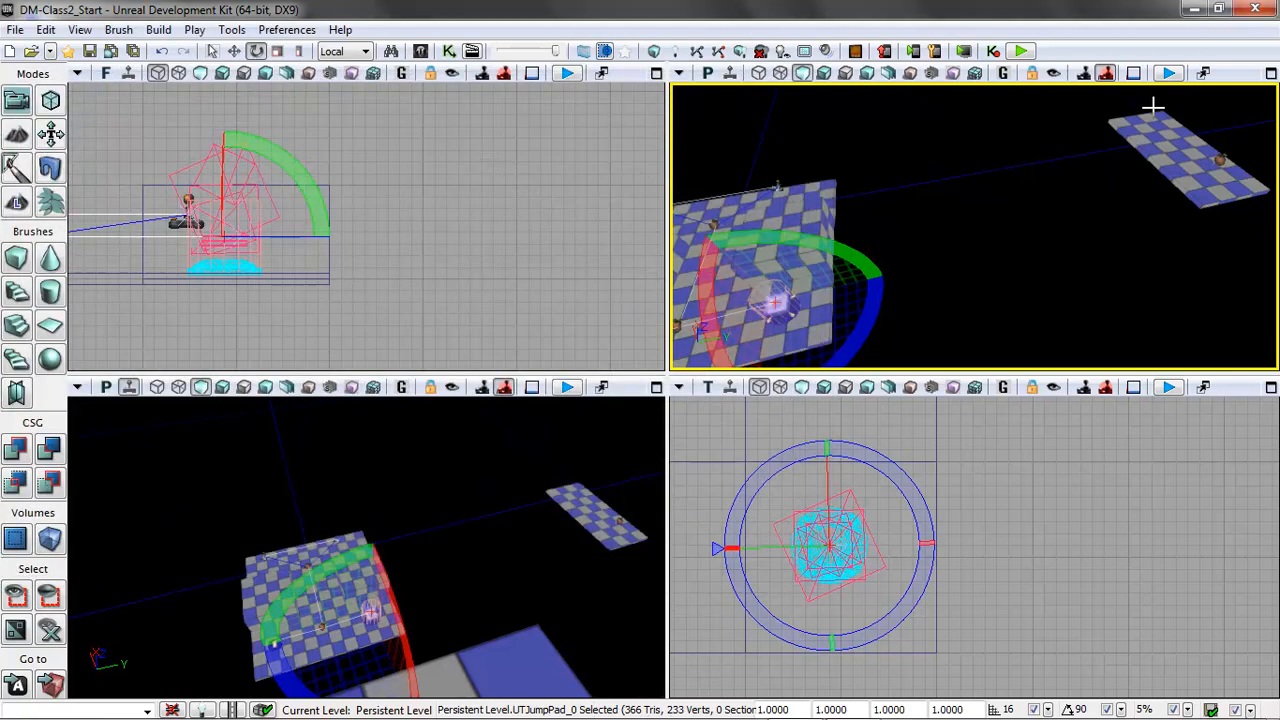
# Compare the PathNode on the detached platform with the jump pad by selecting each in the perspective view.
pyautogui.click(1217, 160)
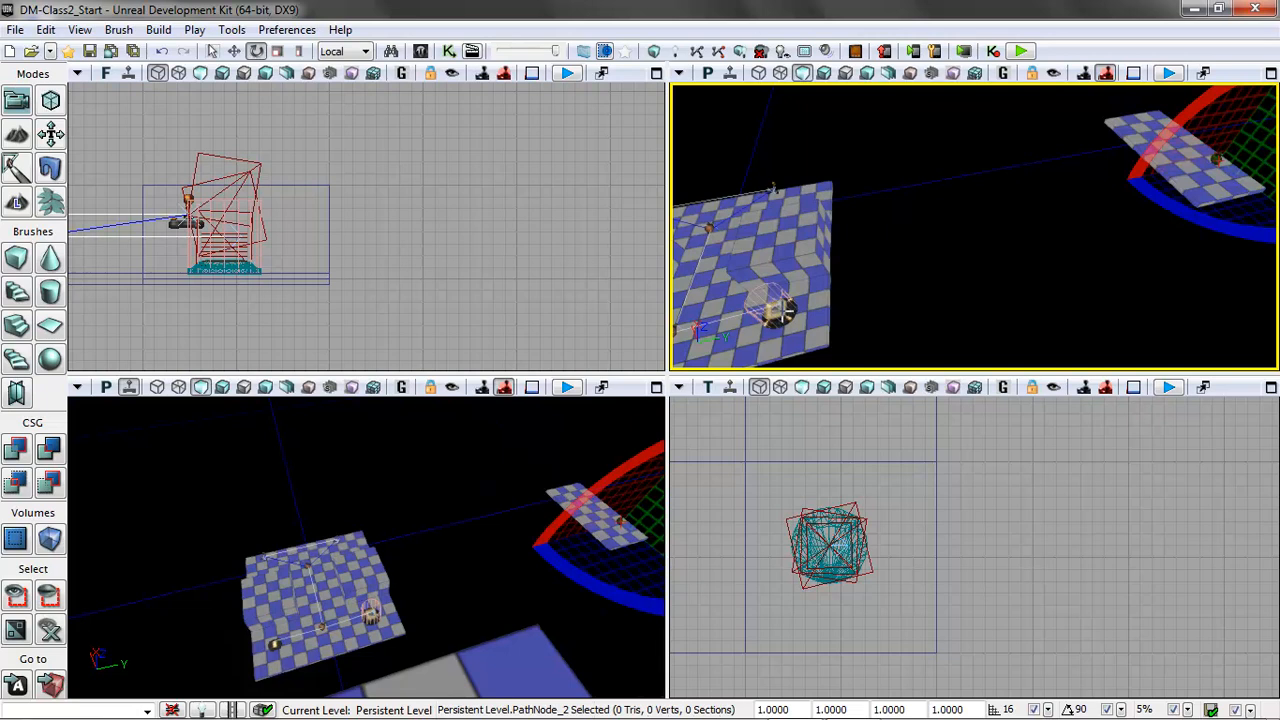
pyautogui.click(781, 309)
pyautogui.click(1215, 159)
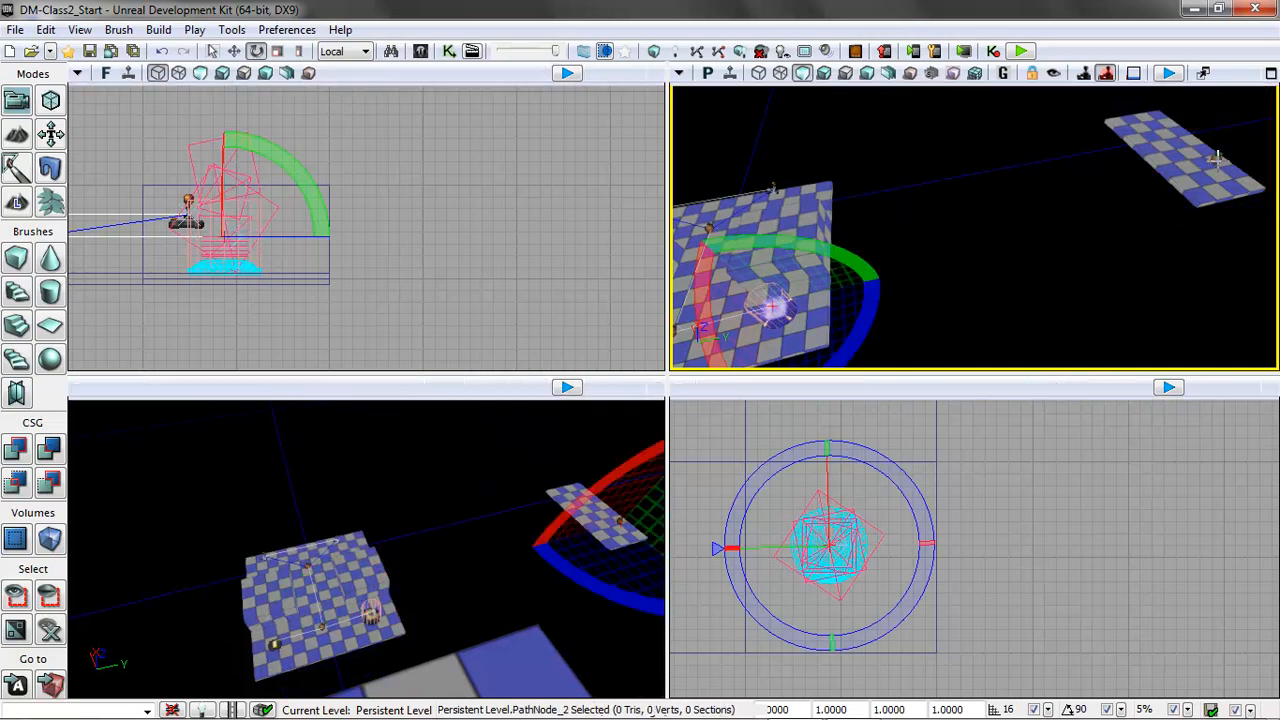
pyautogui.moveTo(1149, 248); pyautogui.dragTo(886, 303)
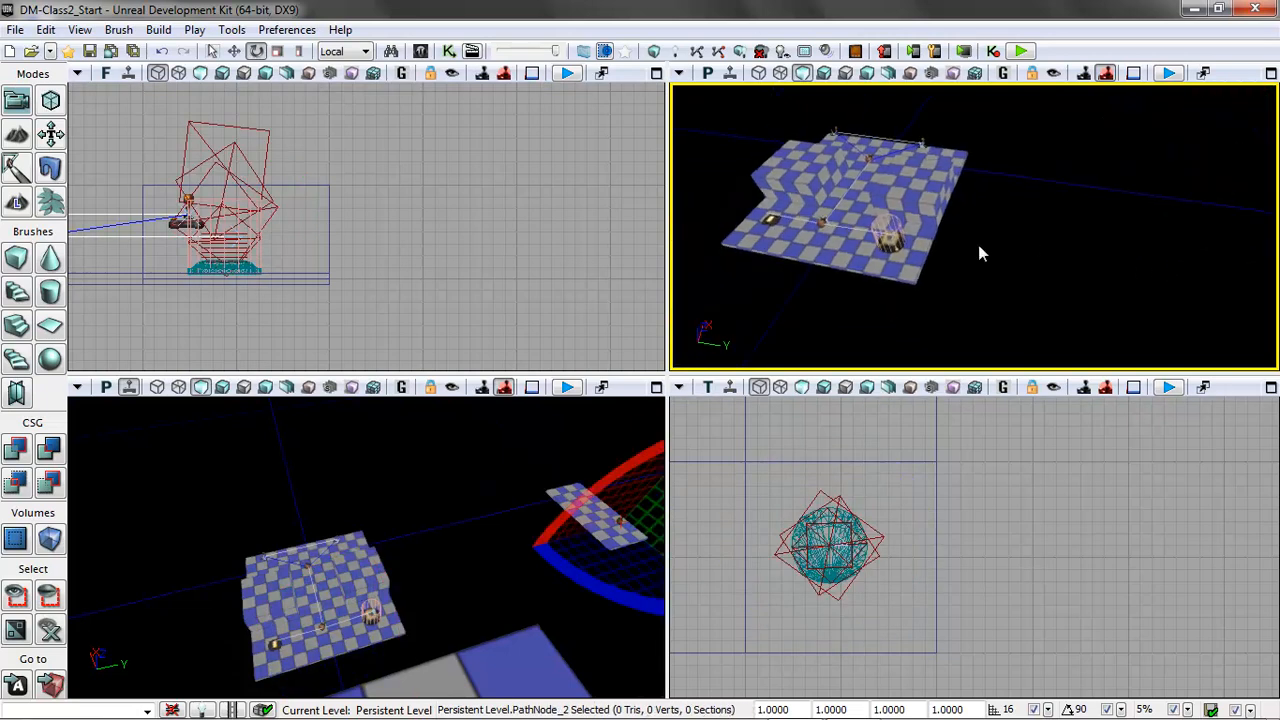
# Play from the foreground platform, spawn a bot with "addbots 1" to test the jump pad, and end the preview.
pyautogui.moveTo(484, 598); pyautogui.dragTo(438, 628)
pyautogui.rightClick(436, 628)
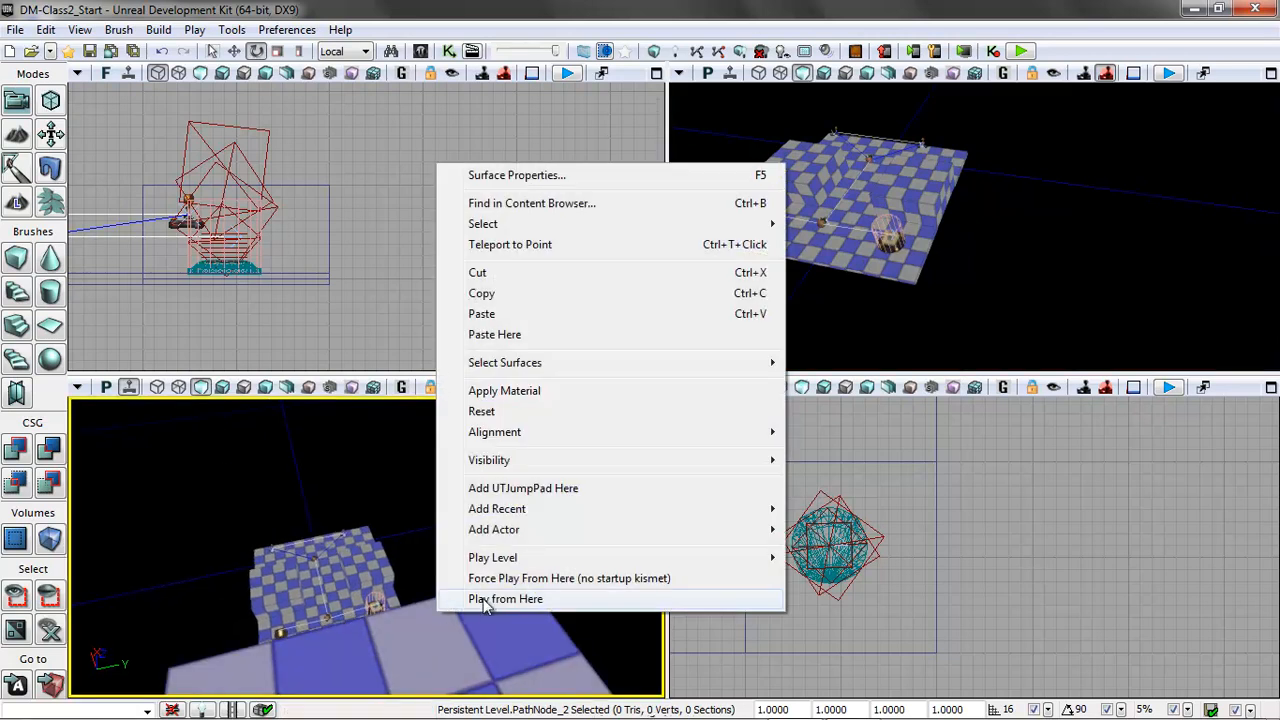
pyautogui.click(484, 600)
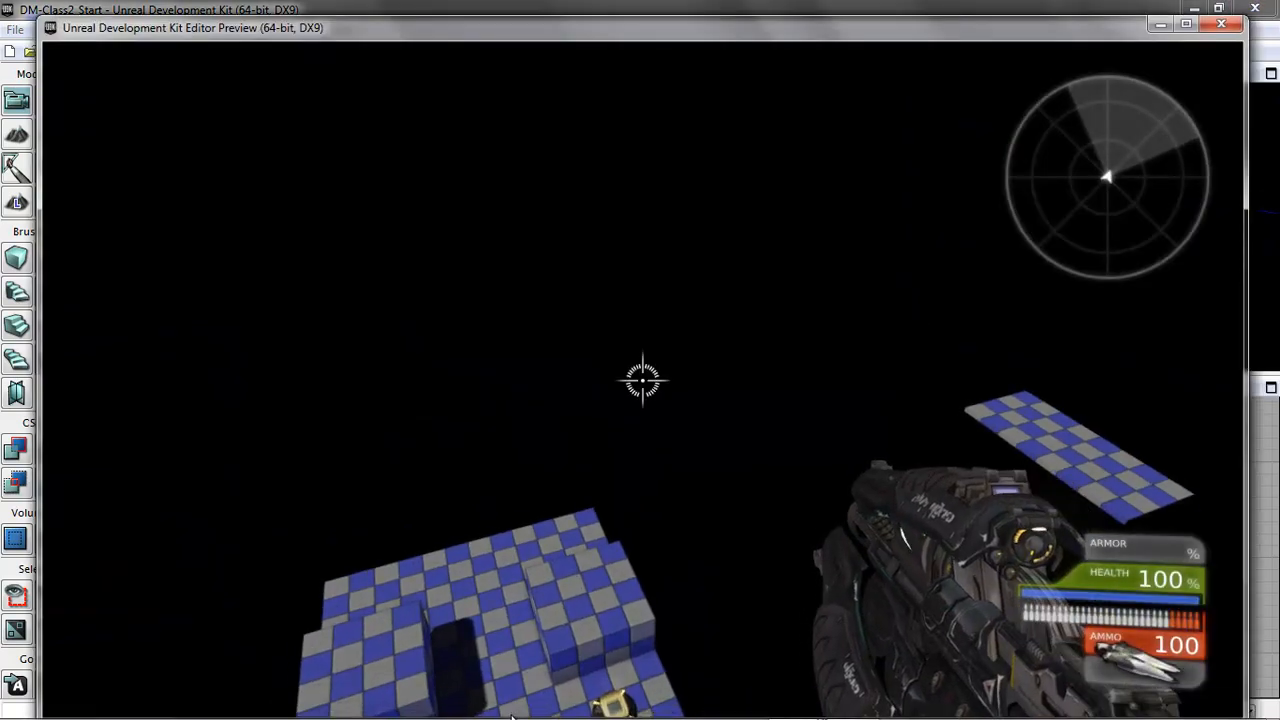
pyautogui.press('Tab')
pyautogui.write('addbots')
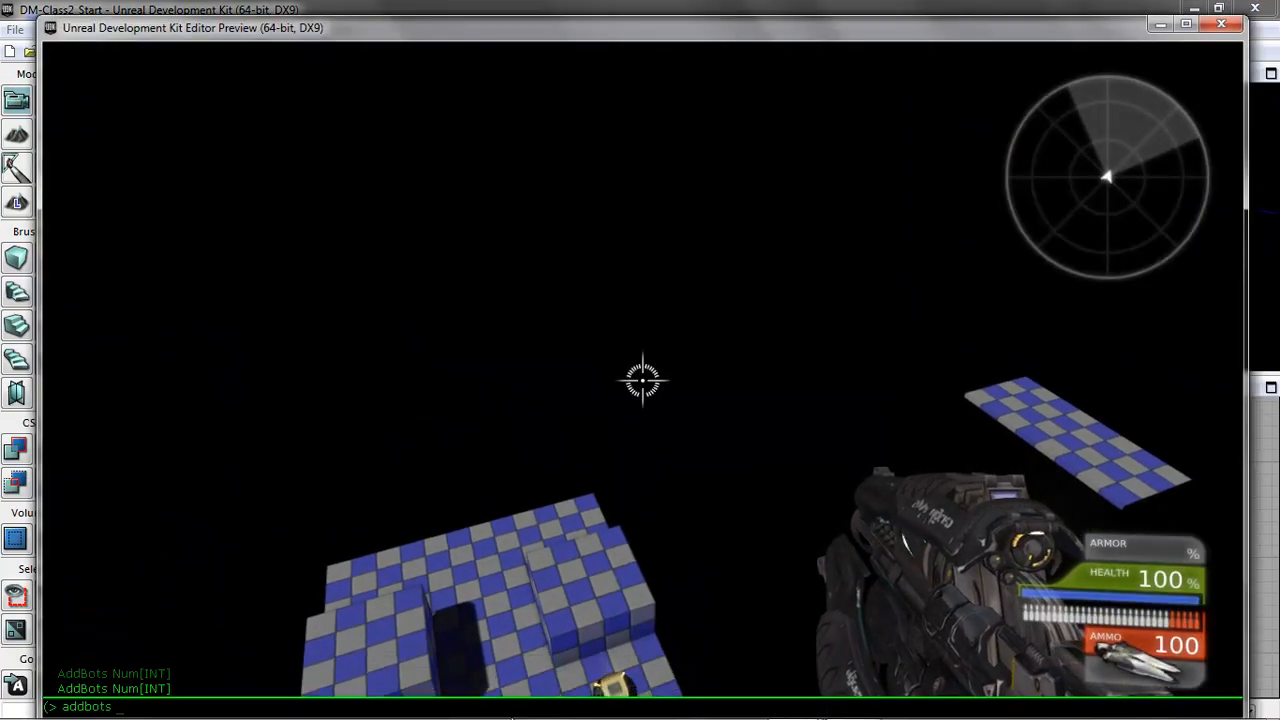
pyautogui.write(' 1')
pyautogui.press('Return')
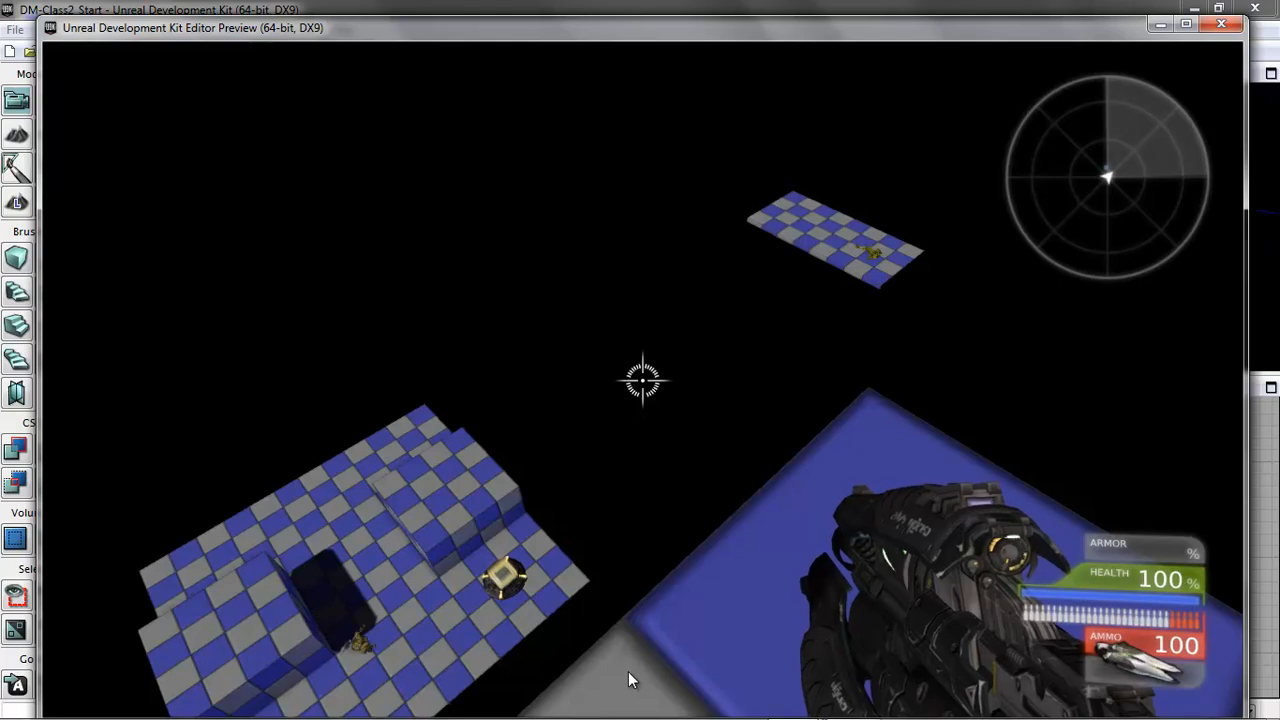
pyautogui.press('Escape')
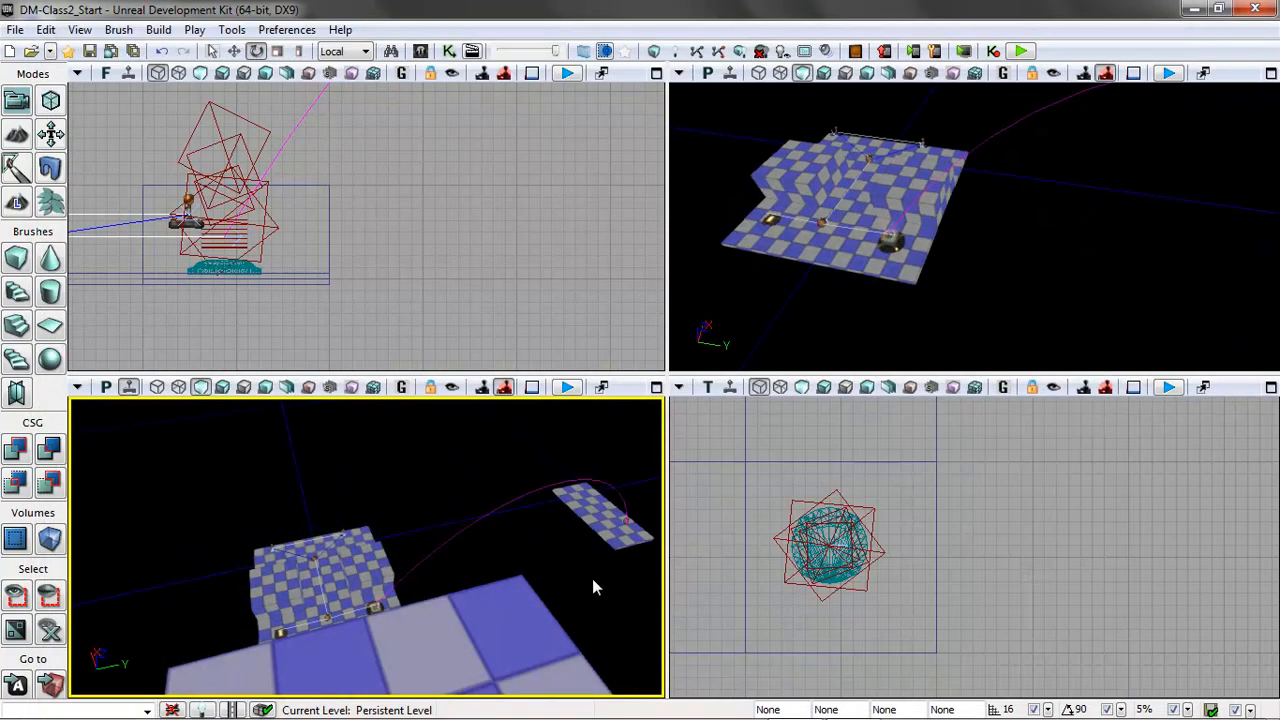
# Examine the jump arc between the two platforms and review the jump pad's Jump Target and Jump Time properties.
pyautogui.moveTo(1080, 210); pyautogui.dragTo(1094, 187)
pyautogui.moveTo(1095, 188)
pyautogui.mouseDown(button='right')
pyautogui.moveTo(1097, 83)
pyautogui.moveTo(1254, 189)
pyautogui.moveTo(1212, 242)
pyautogui.moveTo(1073, 196)
pyautogui.mouseUp(button='right')
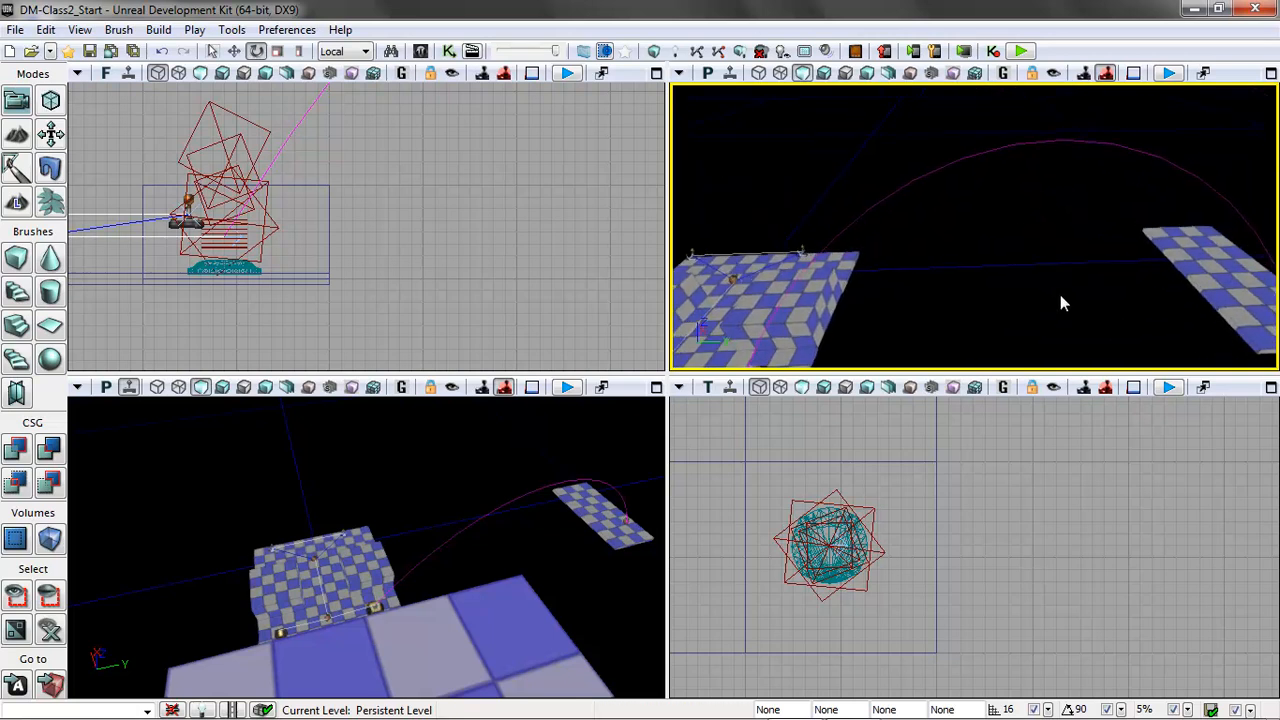
pyautogui.moveTo(1060, 294); pyautogui.dragTo(852, 312)
pyautogui.click(852, 312)
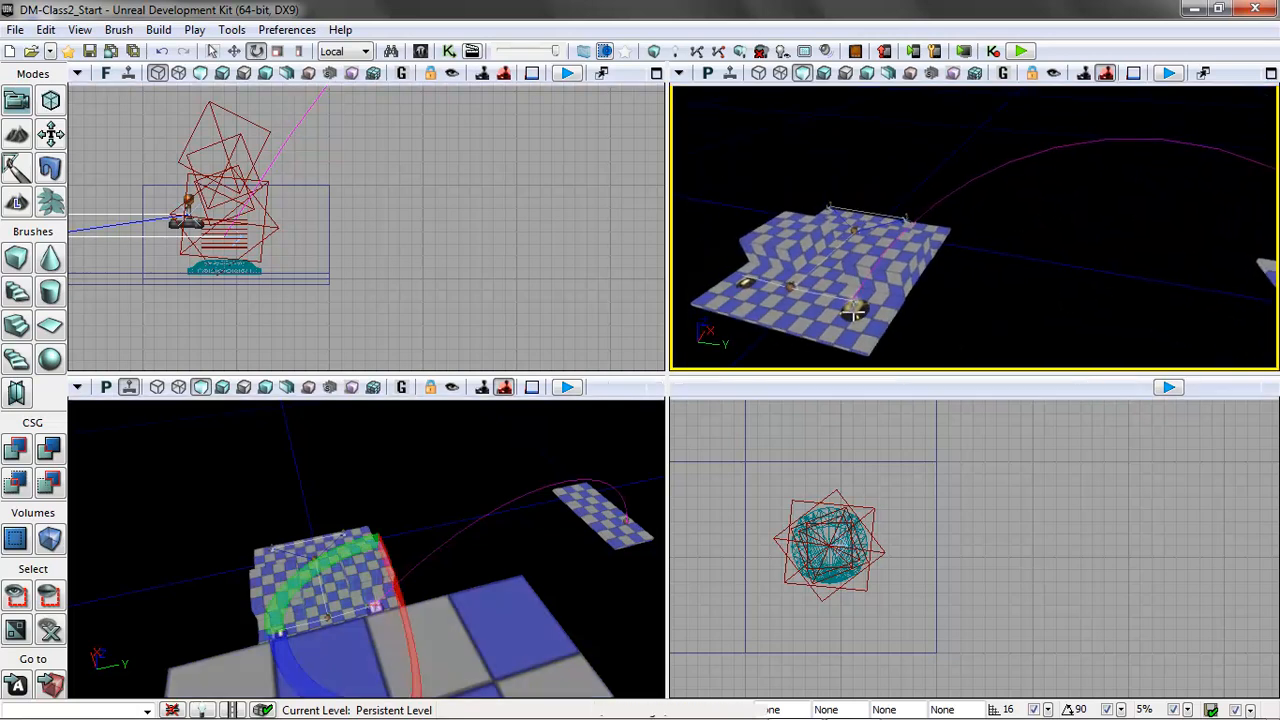
pyautogui.doubleClick(855, 312)
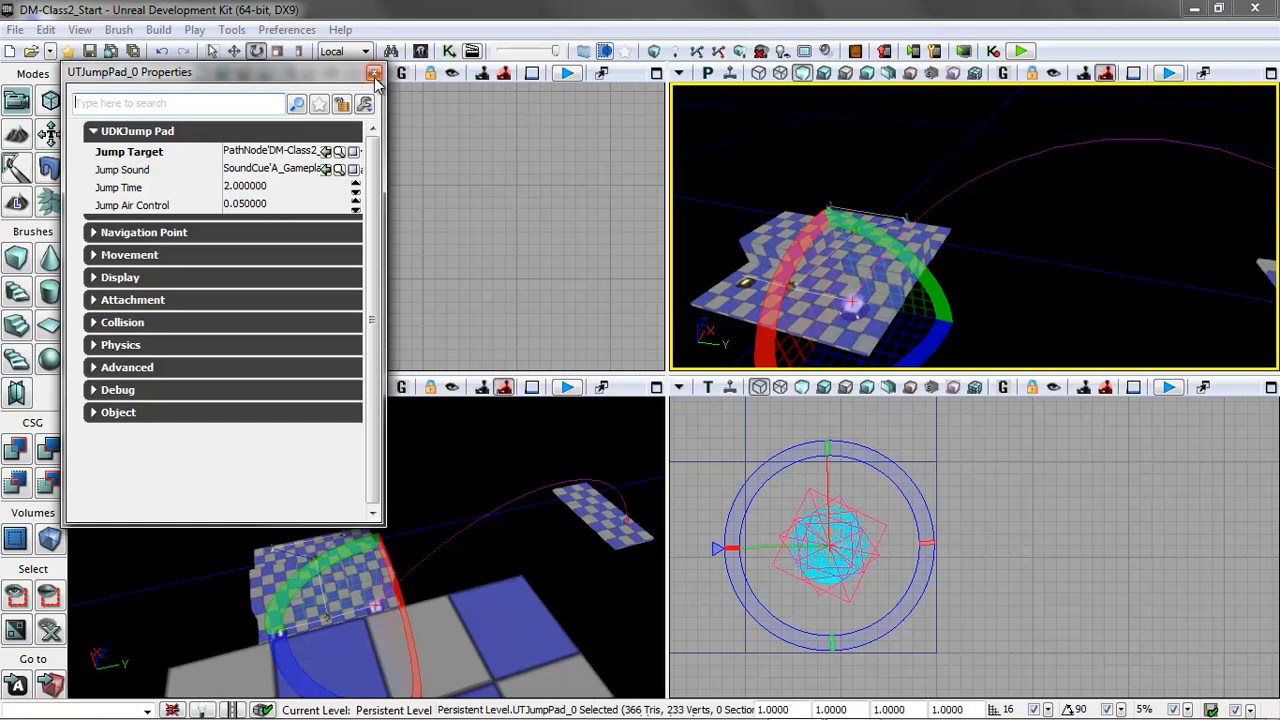
pyautogui.click(373, 74)
pyautogui.moveTo(1171, 261); pyautogui.dragTo(1245, 264, button='right')
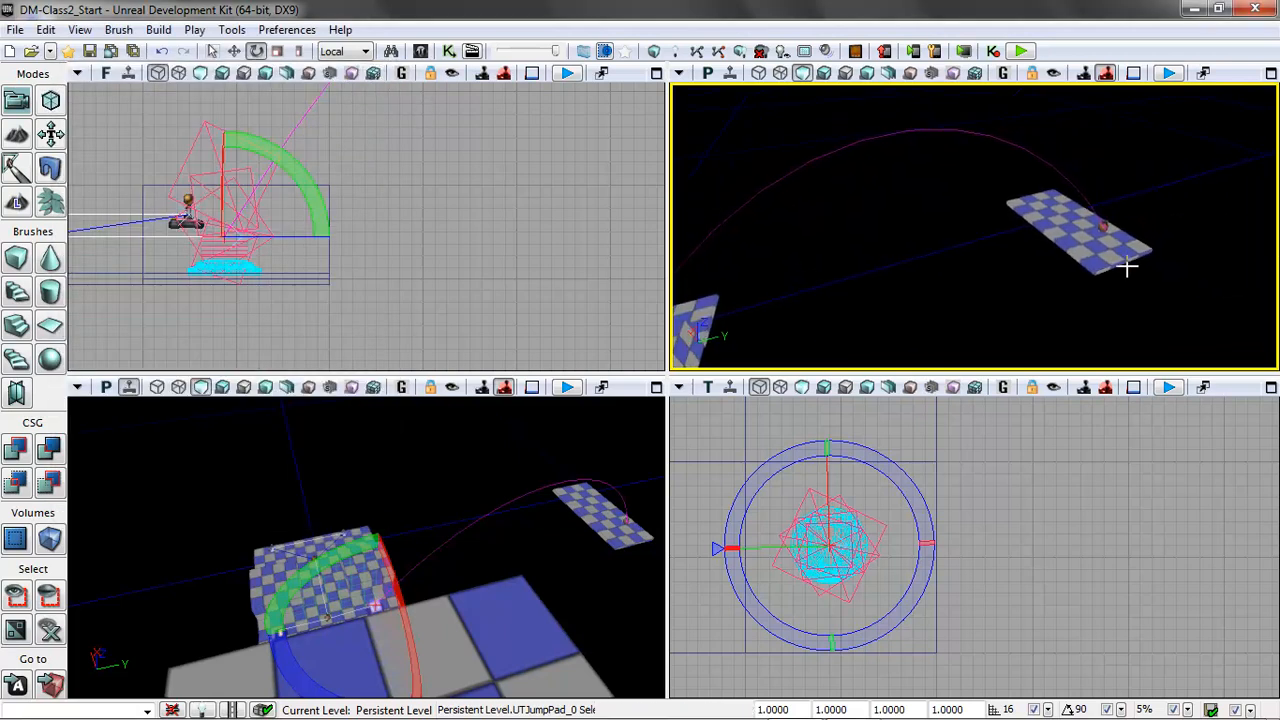
# Choose the UTTeleporter class in Actor Classes, add it at the far end of the detached platform, and close the browser.
pyautogui.click(79, 29)
pyautogui.moveTo(140, 52)
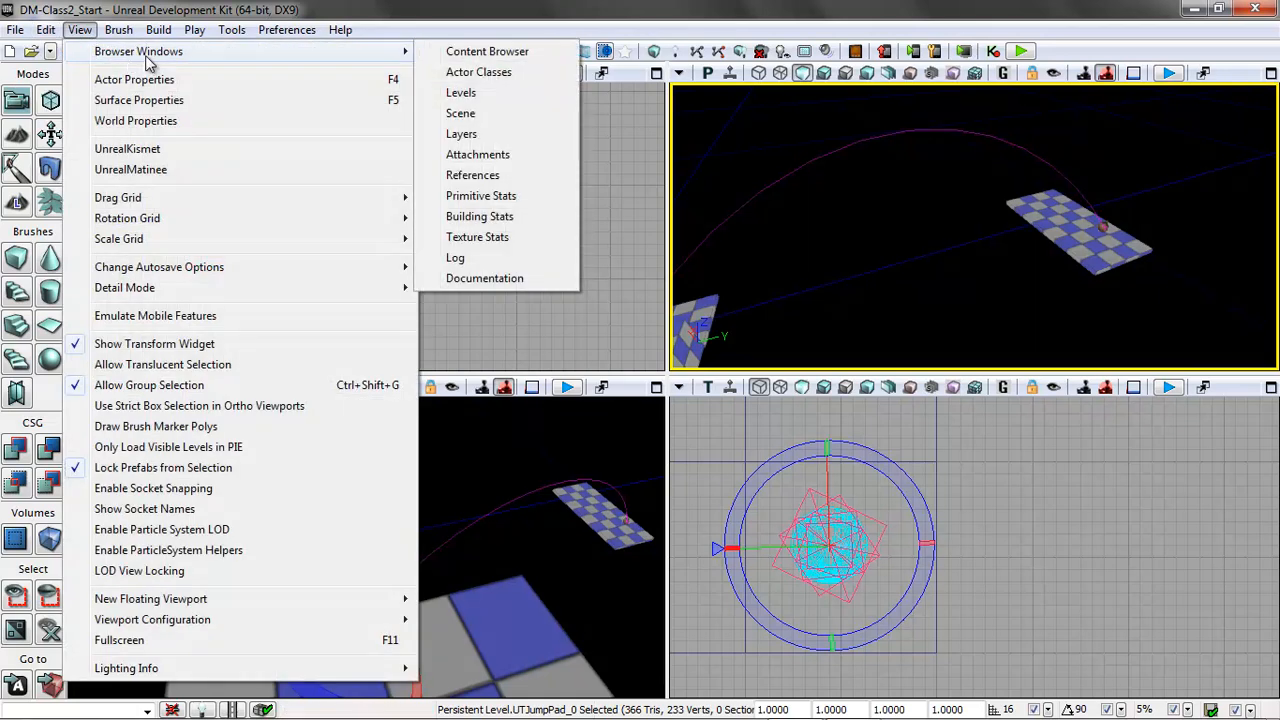
pyautogui.click(540, 77)
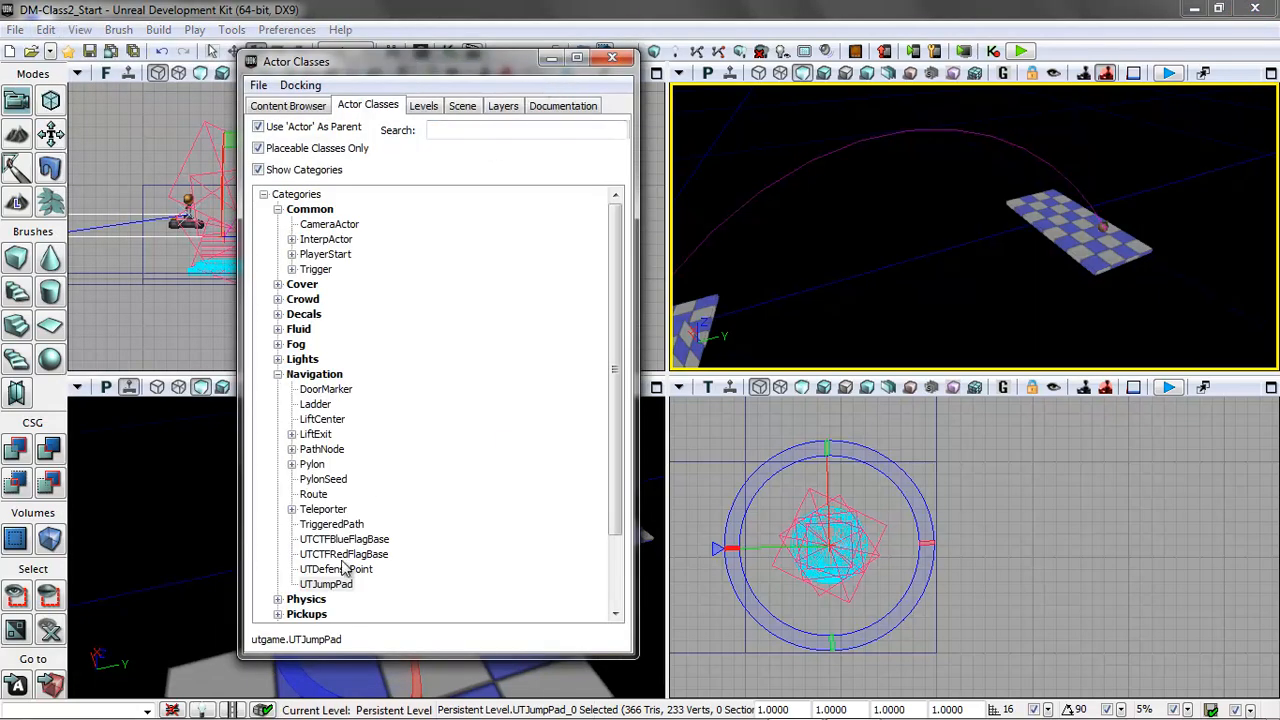
pyautogui.click(292, 510)
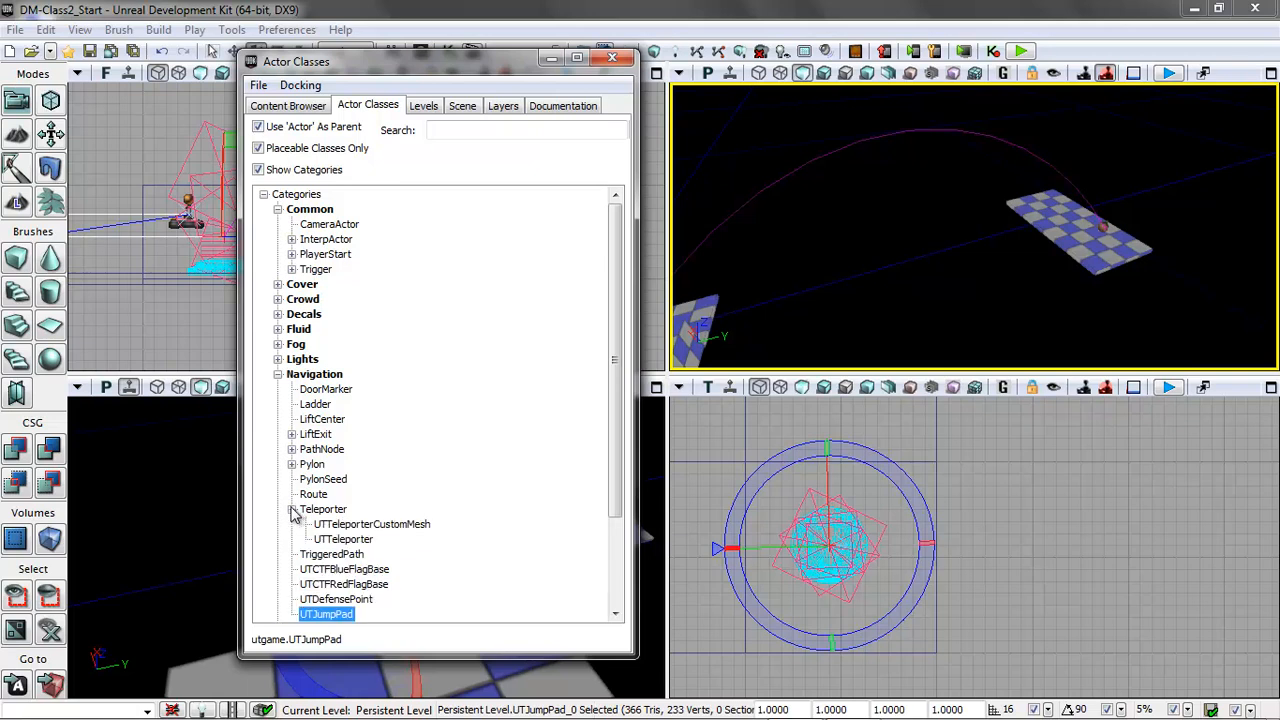
pyautogui.click(343, 540)
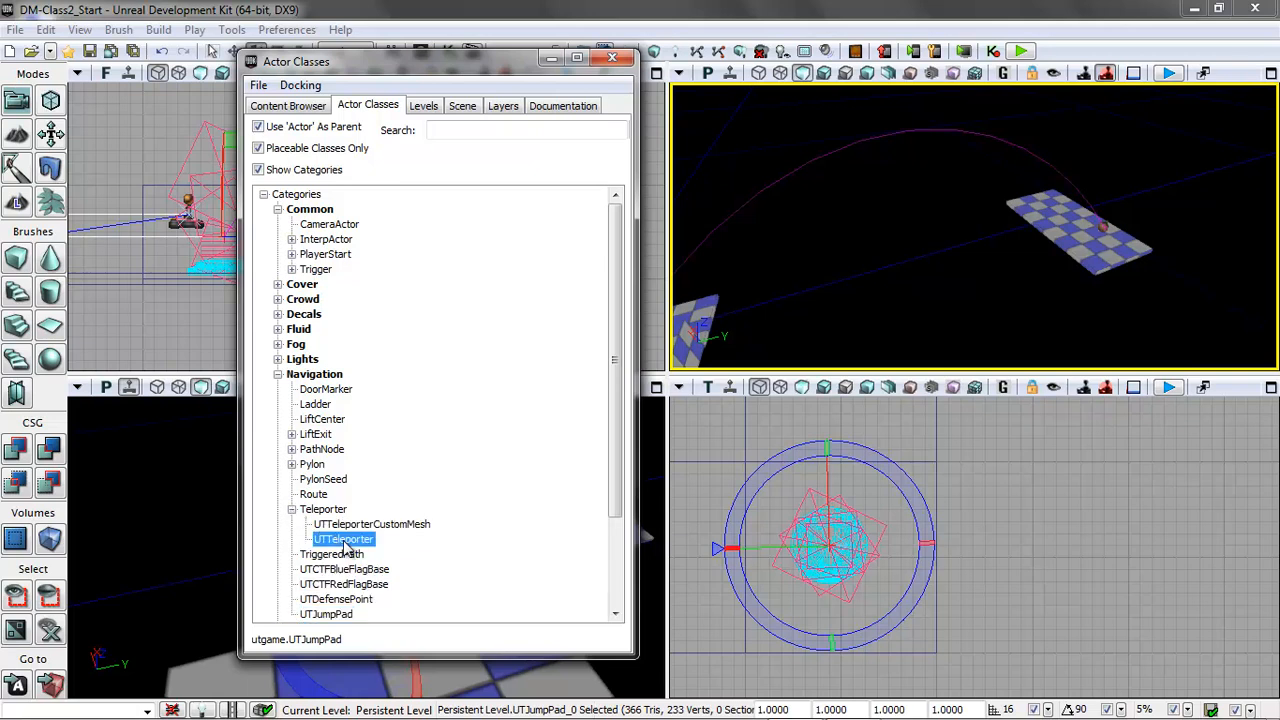
pyautogui.moveTo(445, 69); pyautogui.dragTo(576, 96)
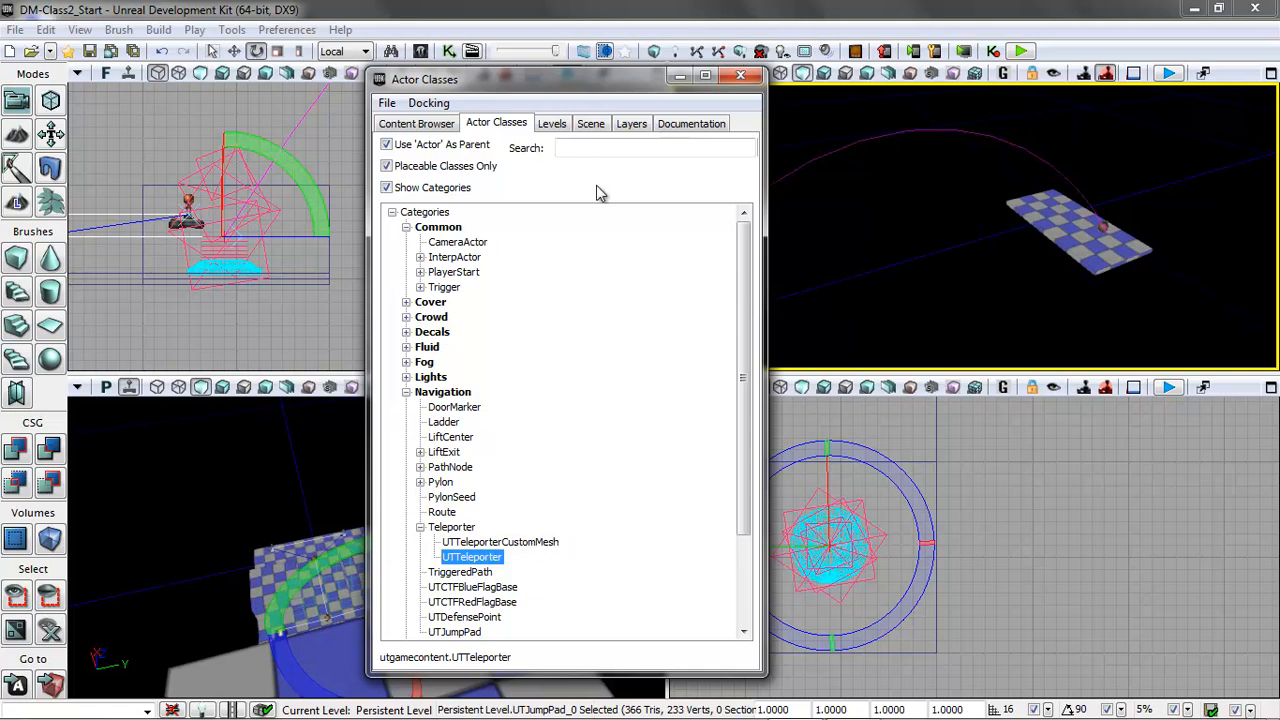
pyautogui.moveTo(574, 86); pyautogui.dragTo(503, 92)
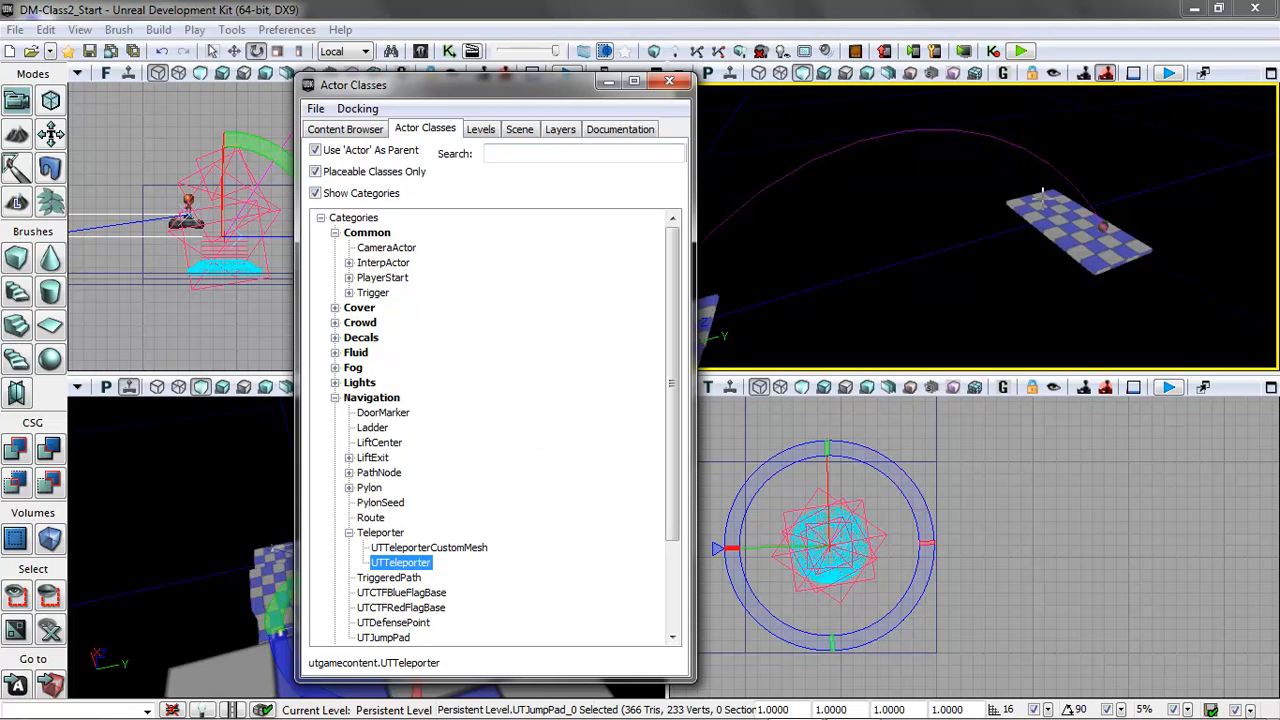
pyautogui.rightClick(1049, 202)
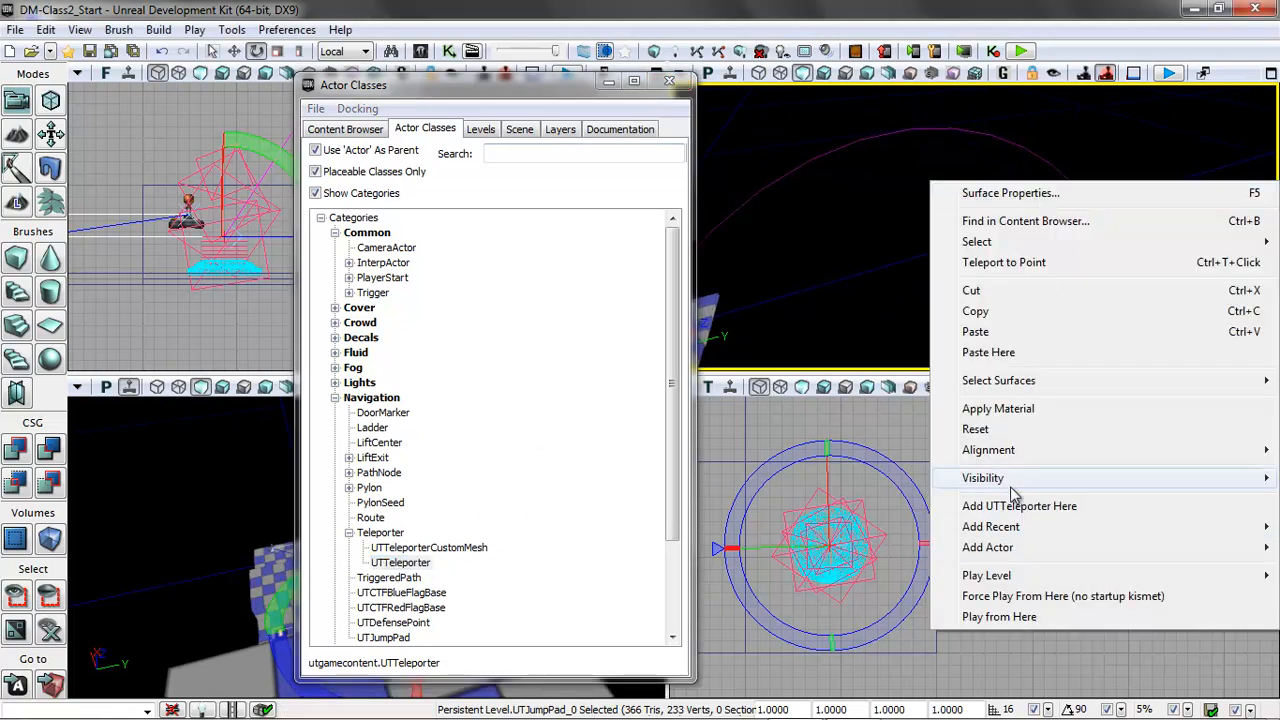
pyautogui.click(1015, 505)
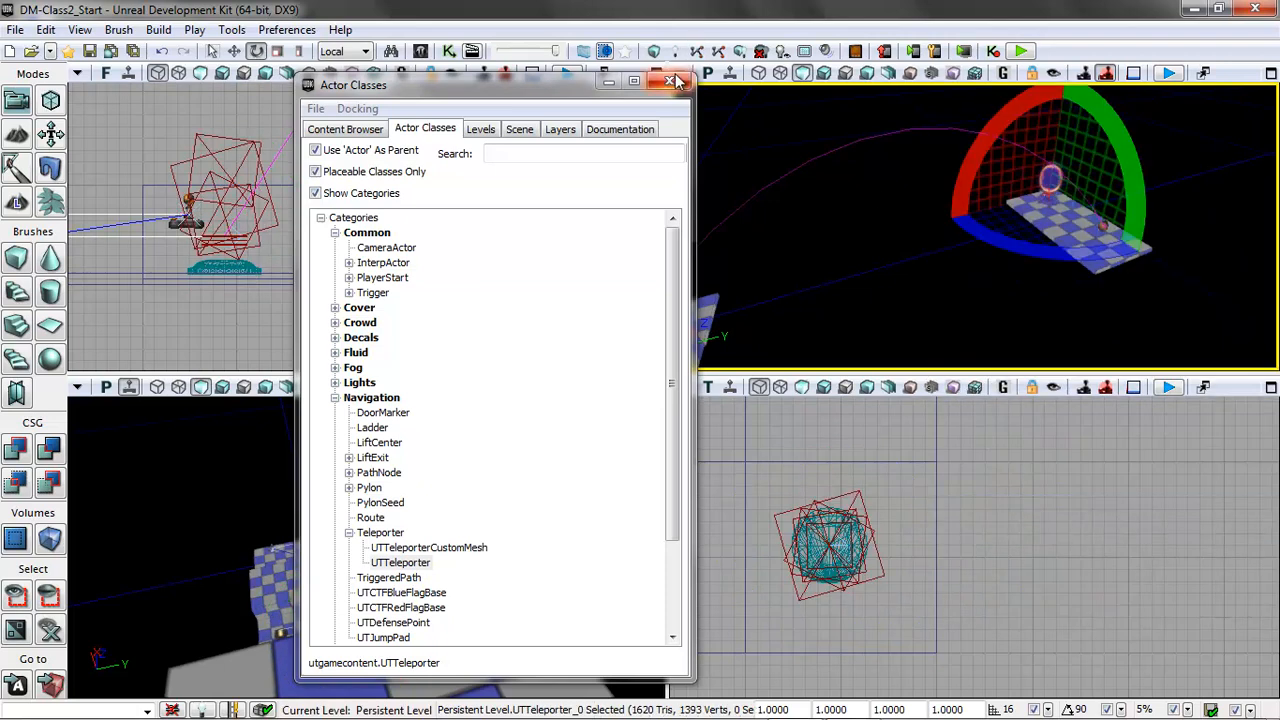
pyautogui.moveTo(623, 96); pyautogui.dragTo(629, 107)
# Rotate the teleporter on the detached platform about its vertical axis.
pyautogui.moveTo(940, 267); pyautogui.dragTo(1115, 90)
pyautogui.moveTo(978, 354); pyautogui.dragTo(962, 374)
pyautogui.moveTo(1001, 212); pyautogui.dragTo(992, 152)
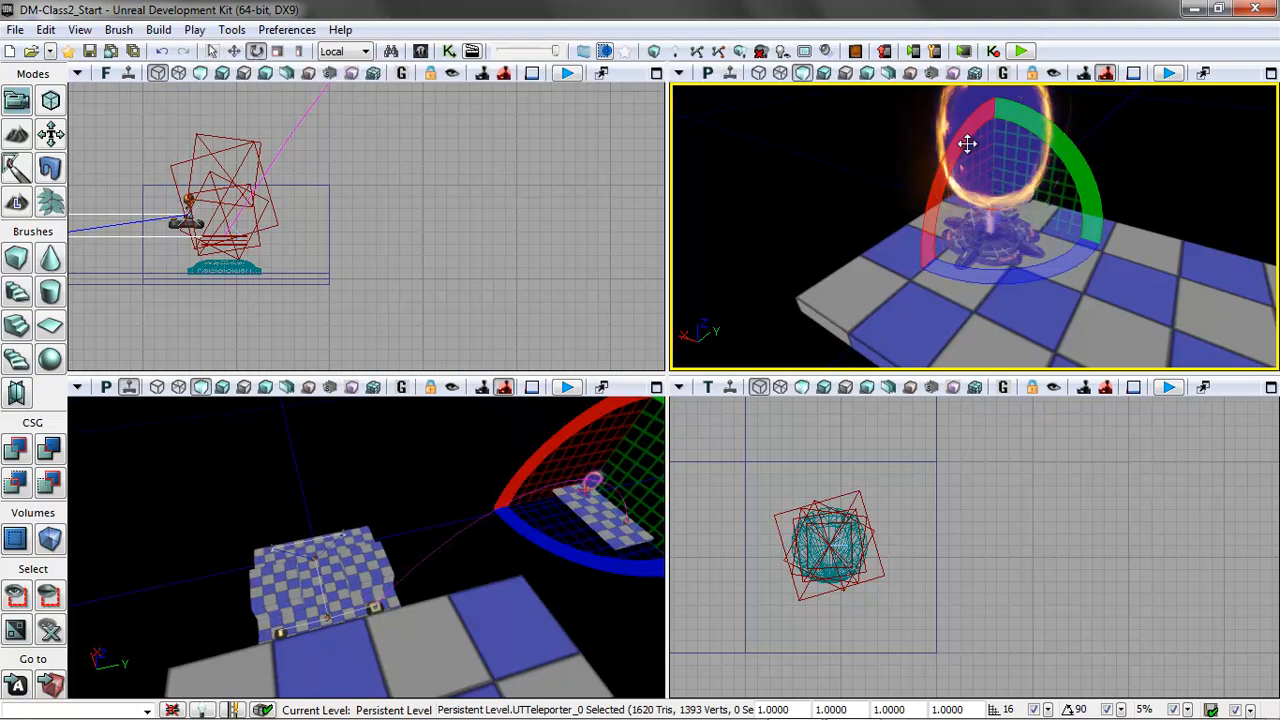
pyautogui.moveTo(1006, 274); pyautogui.dragTo(900, 125)
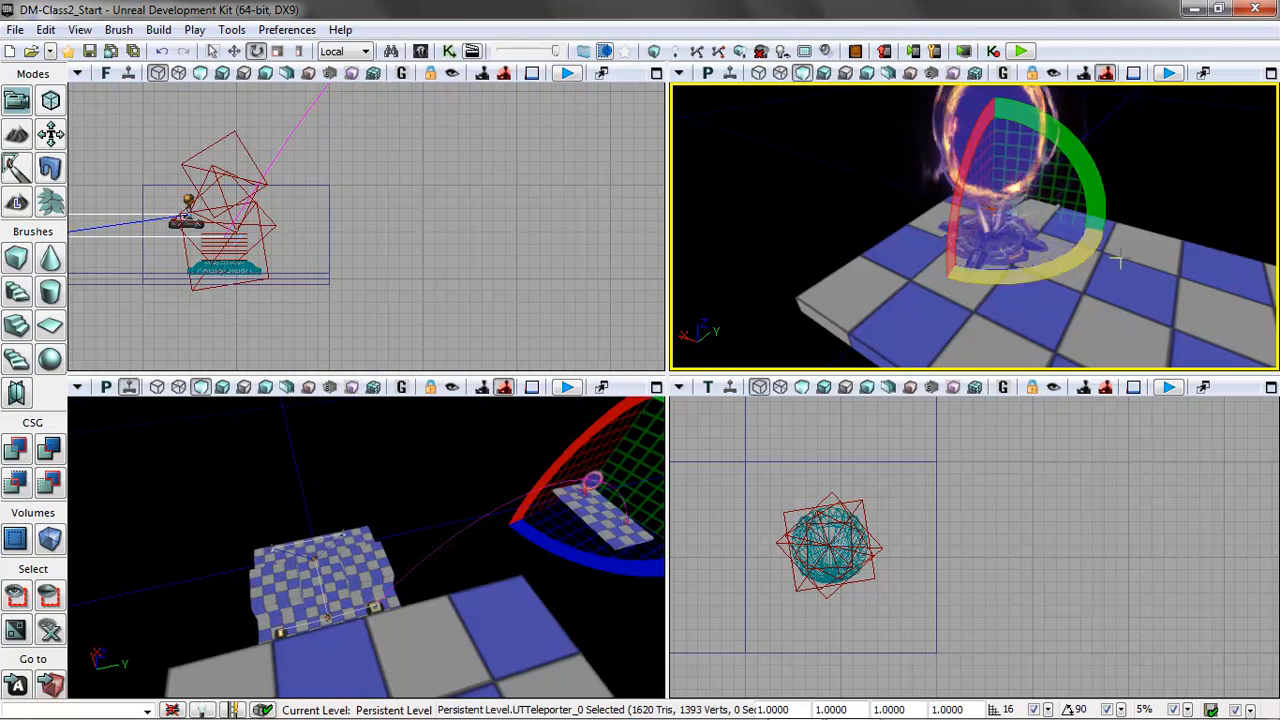
pyautogui.moveTo(833, 190); pyautogui.dragTo(825, 187, button='right')
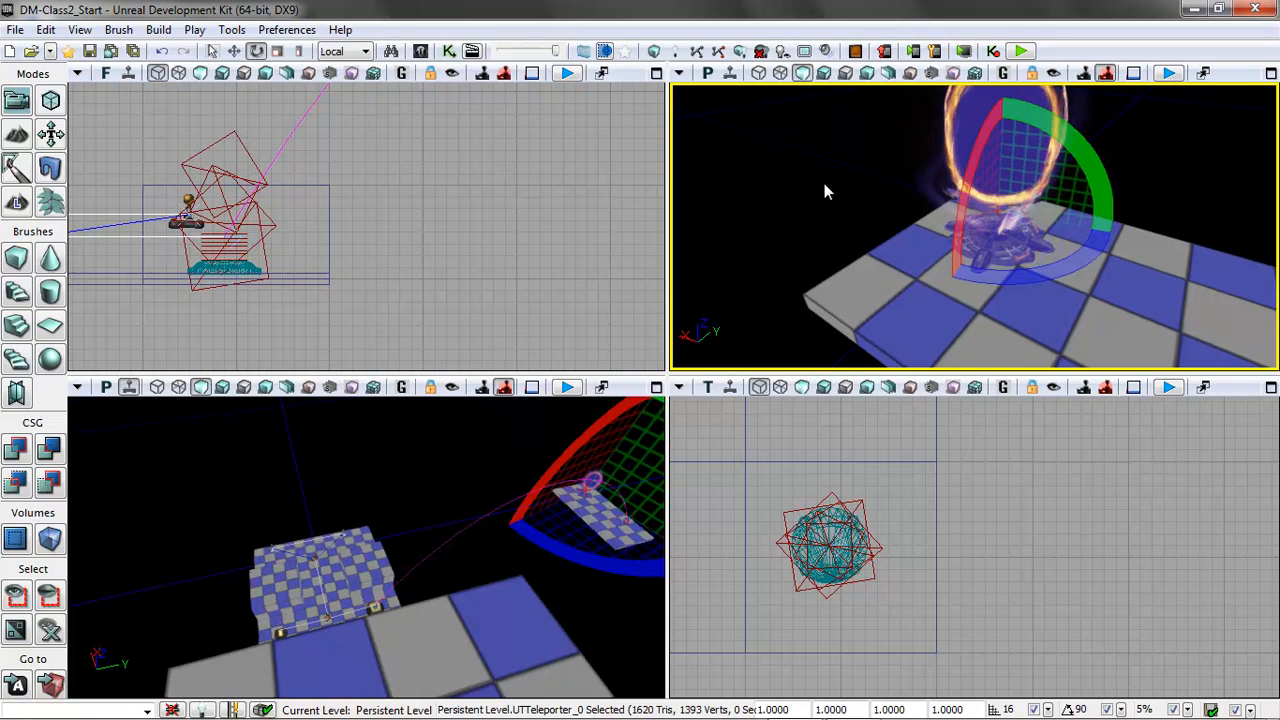
# Switch to translation and add a second UTTeleporter on the raised block of the main platform.
pyautogui.click(235, 52)
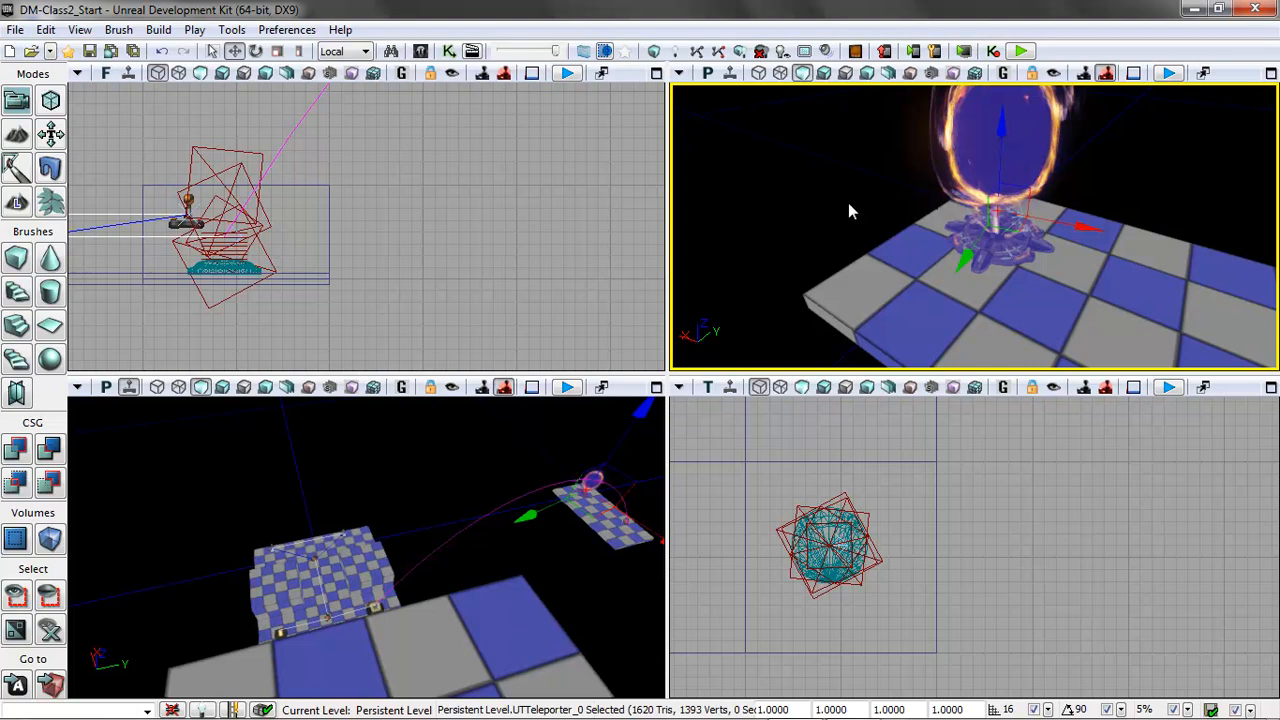
pyautogui.rightClick(371, 561)
pyautogui.moveTo(448, 458)
pyautogui.click(456, 417)
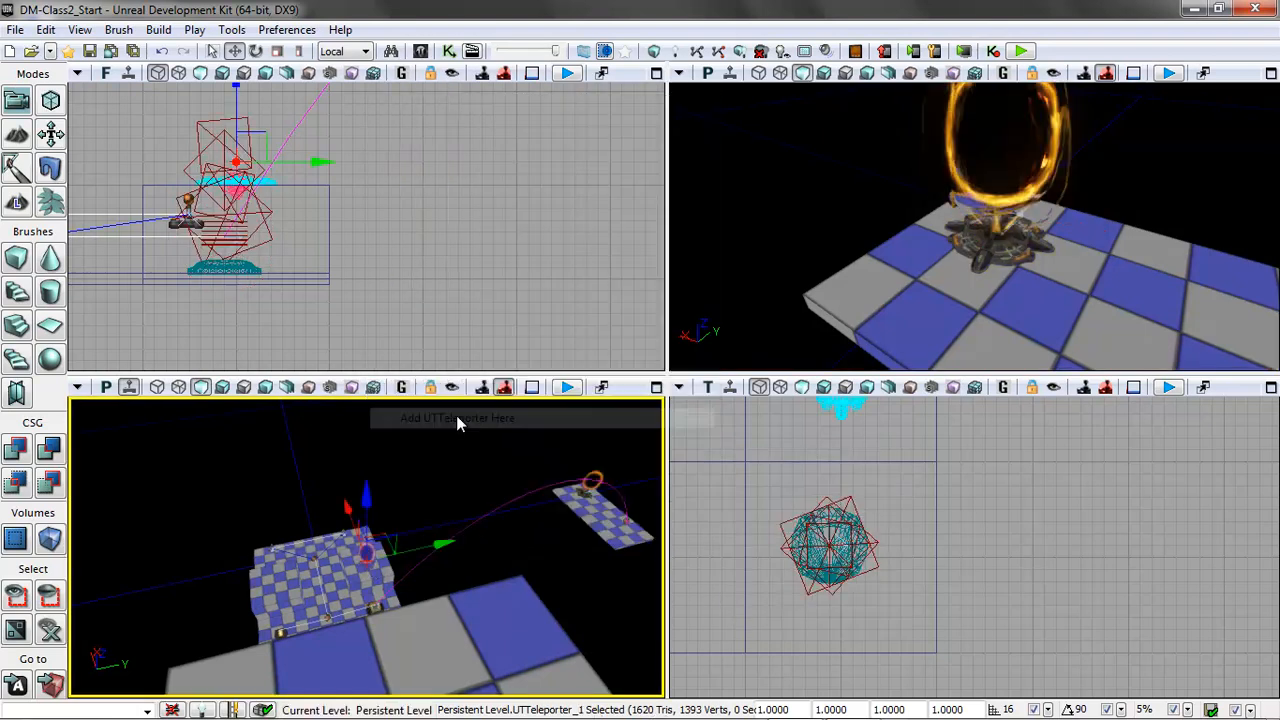
# Rotate the second teleporter about its vertical axis and deselect it.
pyautogui.click(795, 274)
pyautogui.moveTo(795, 274); pyautogui.dragTo(818, 376)
pyautogui.moveTo(885, 223); pyautogui.dragTo(755, 118, button='right')
pyautogui.moveTo(755, 118); pyautogui.dragTo(875, 385)
pyautogui.moveTo(877, 392); pyautogui.dragTo(670, 304, button='right')
pyautogui.moveTo(897, 214); pyautogui.dragTo(811, 378, button='right')
pyautogui.moveTo(897, 212); pyautogui.dragTo(817, 86)
pyautogui.moveTo(935, 268); pyautogui.dragTo(993, 327, button='right')
pyautogui.moveTo(993, 327); pyautogui.dragTo(971, 286)
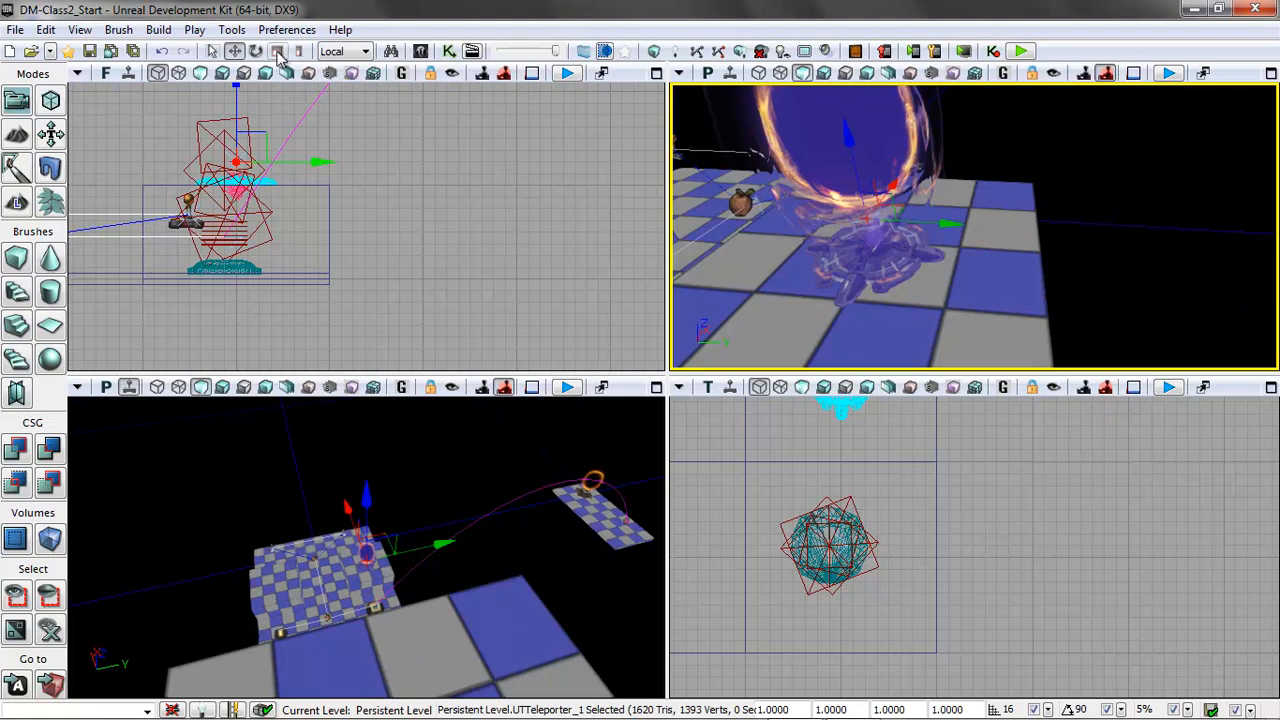
pyautogui.click(256, 51)
pyautogui.moveTo(789, 266); pyautogui.dragTo(712, 85)
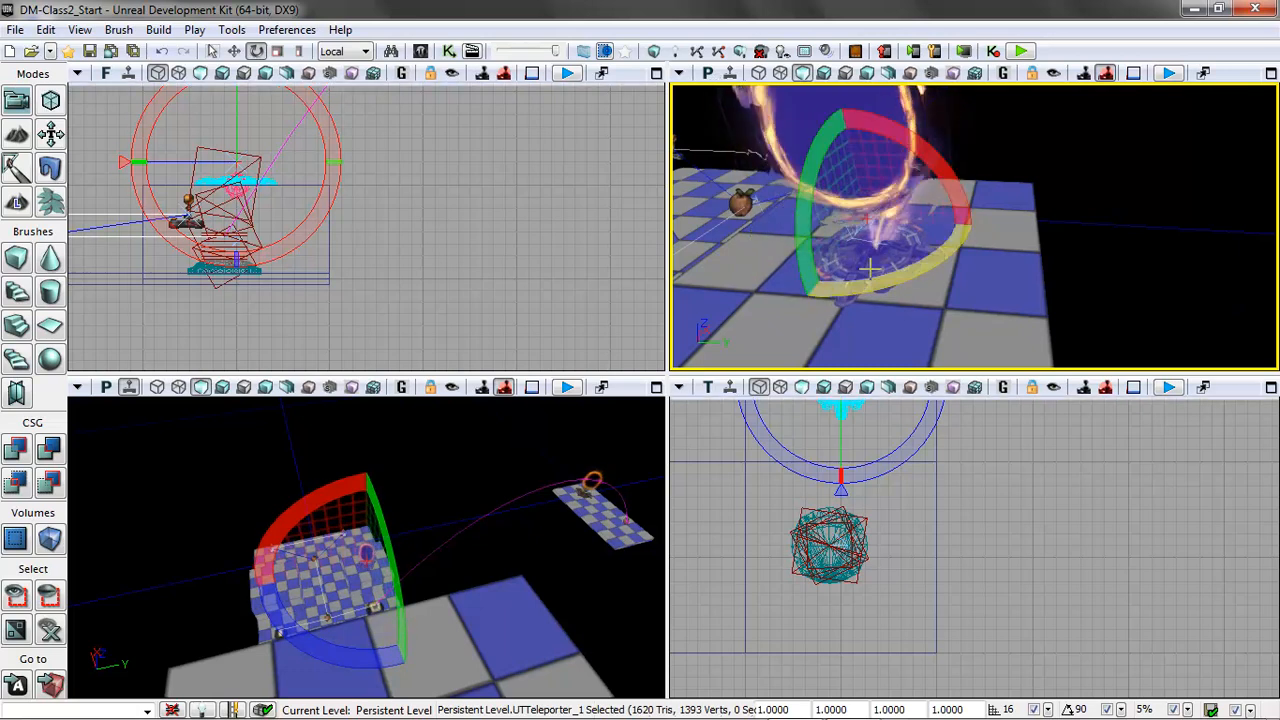
pyautogui.click(1108, 290)
pyautogui.moveTo(1104, 273)
pyautogui.mouseDown()
pyautogui.moveTo(1113, 373)
pyautogui.moveTo(1092, 245)
pyautogui.moveTo(1103, 271)
pyautogui.moveTo(1117, 251)
pyautogui.mouseUp()
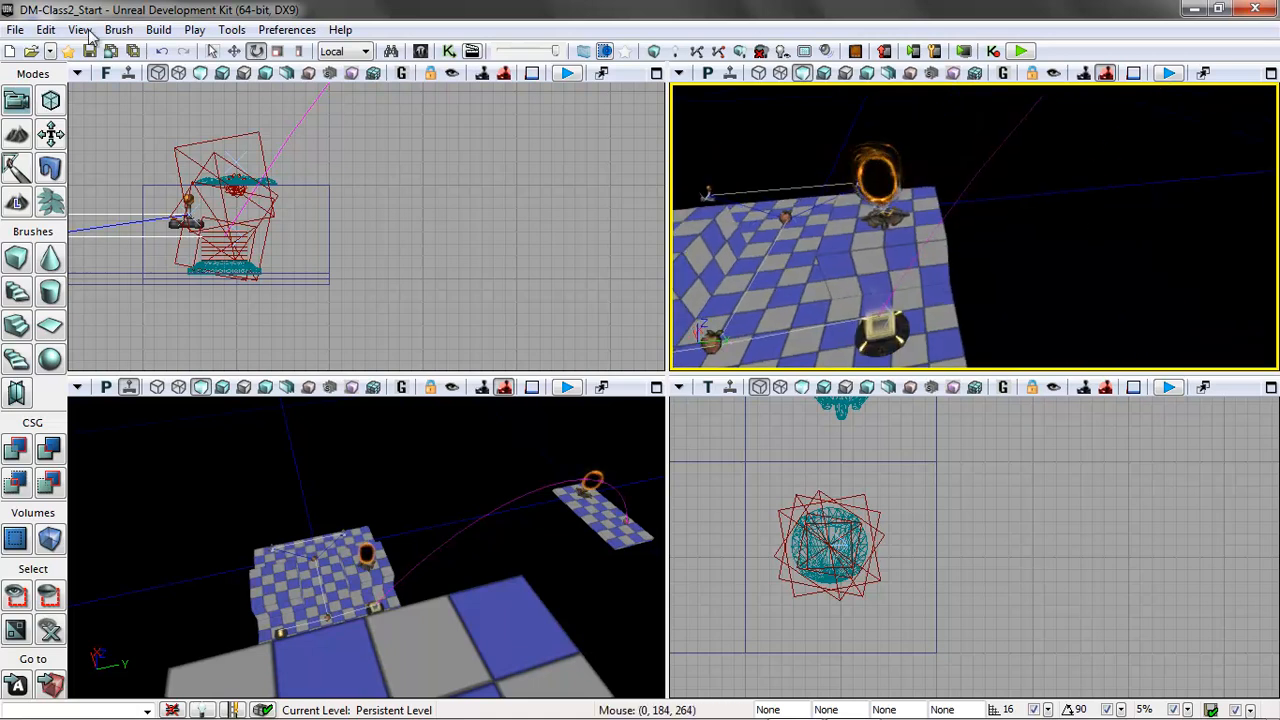
# Rebuild the AI paths and check the static mesh performance entry for UTTeleporter_1 in the map check.
pyautogui.click(162, 32)
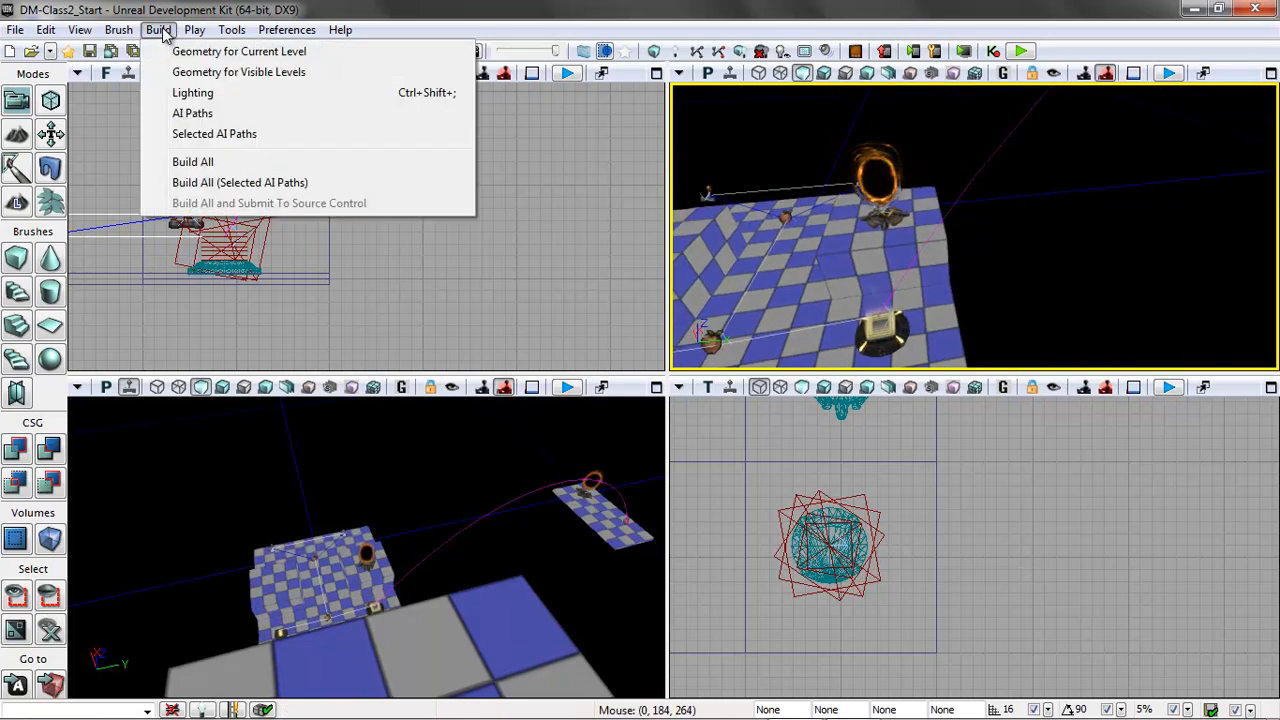
pyautogui.click(193, 113)
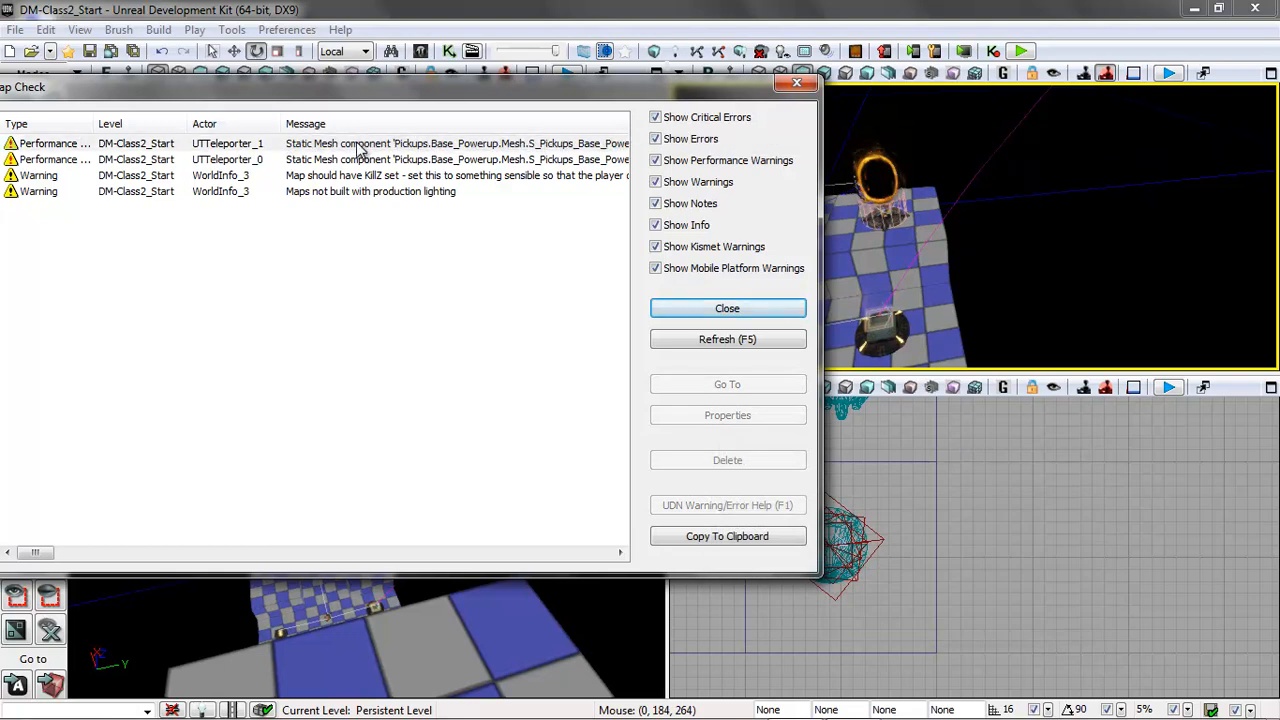
pyautogui.click(358, 146)
# Enable Use Precomputed Shadows in the Lighting properties of UTTeleporter_0's base mesh, starting from its map check entry.
pyautogui.click(360, 160)
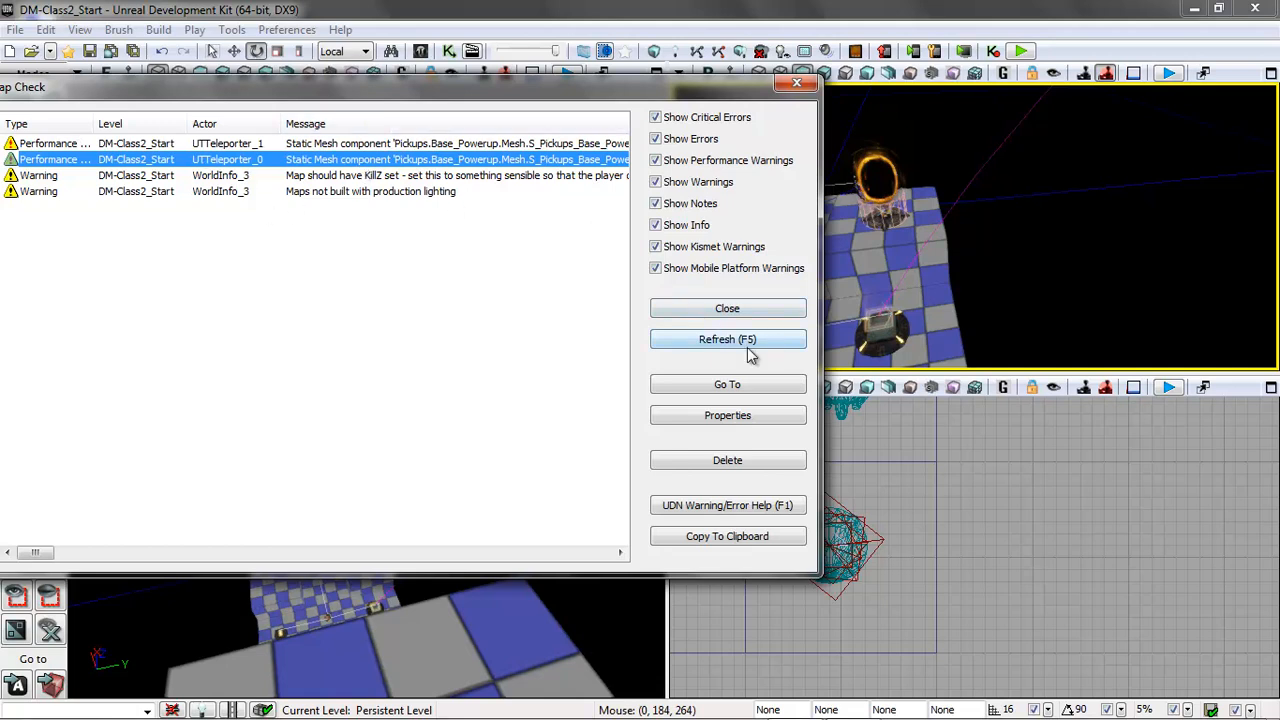
pyautogui.click(727, 417)
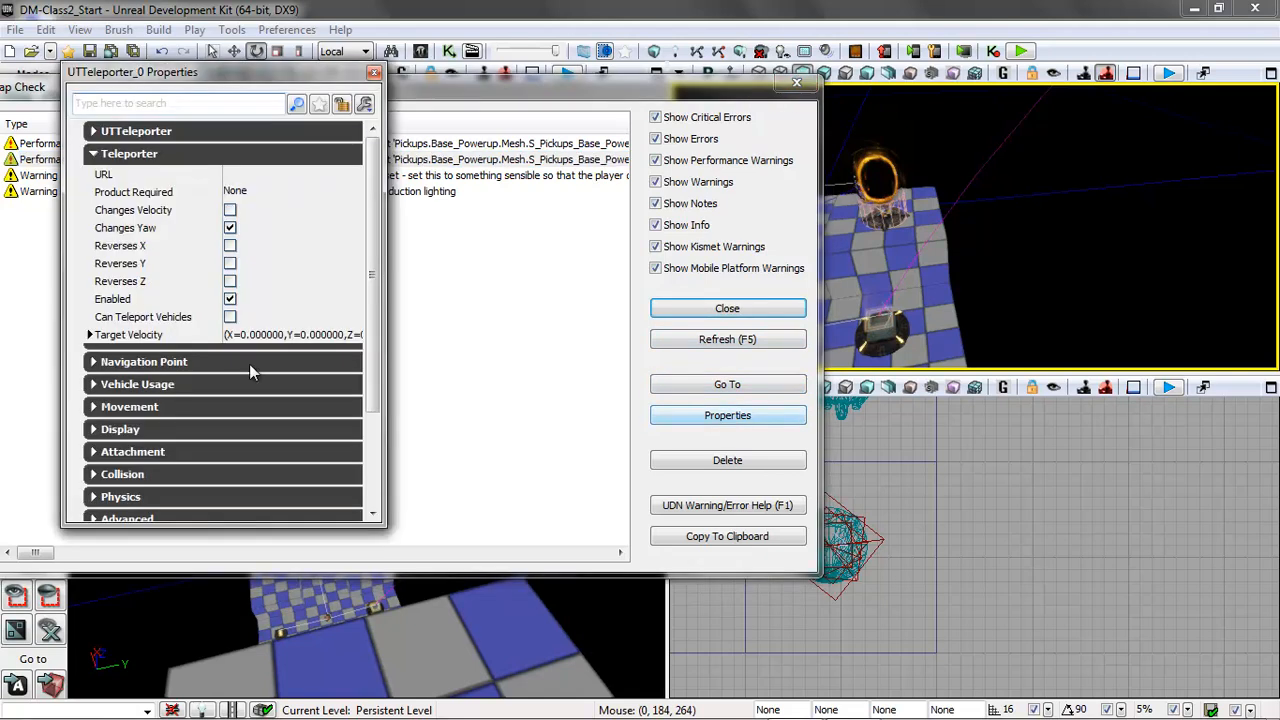
pyautogui.click(94, 155)
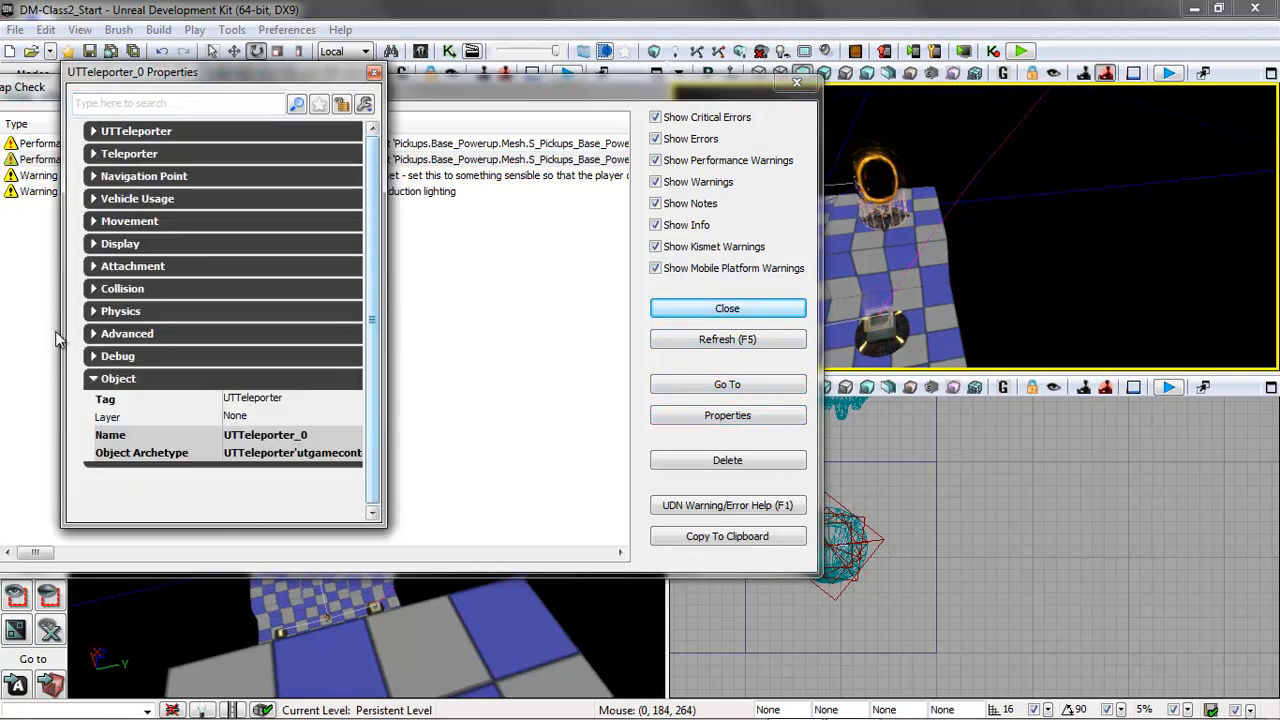
pyautogui.click(94, 380)
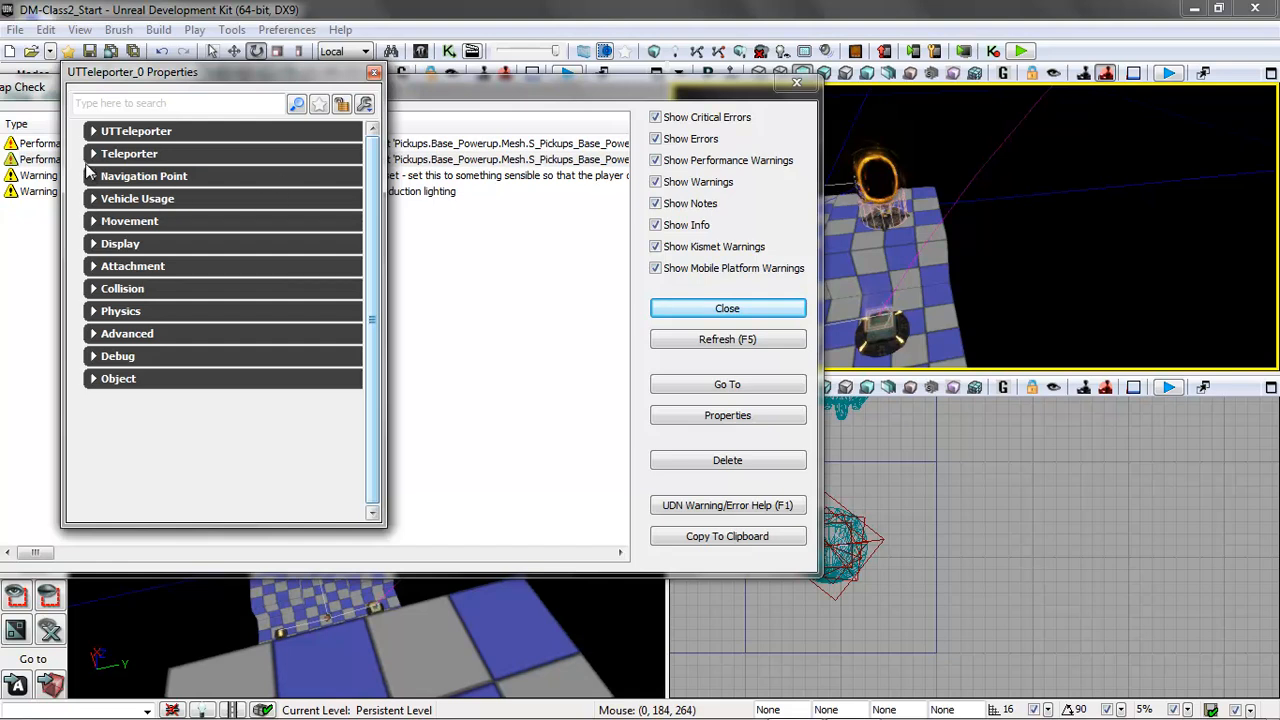
pyautogui.click(94, 177)
pyautogui.click(95, 155)
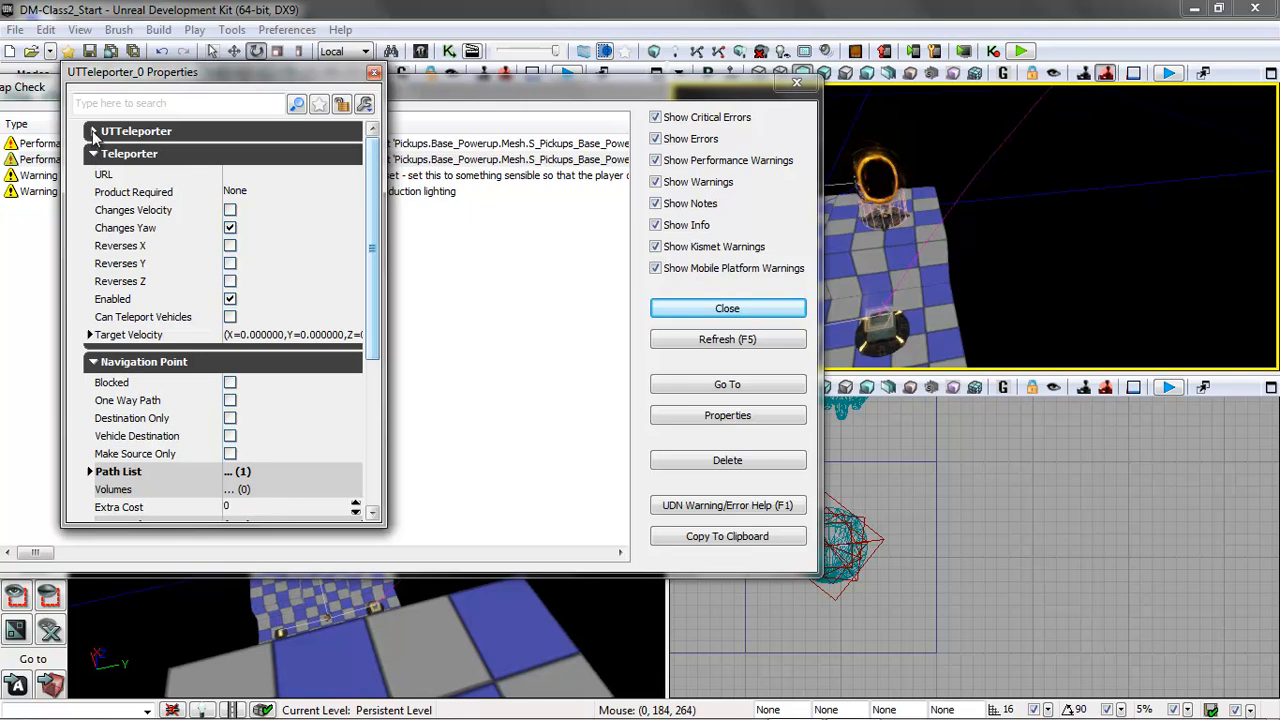
pyautogui.click(93, 132)
pyautogui.click(89, 152)
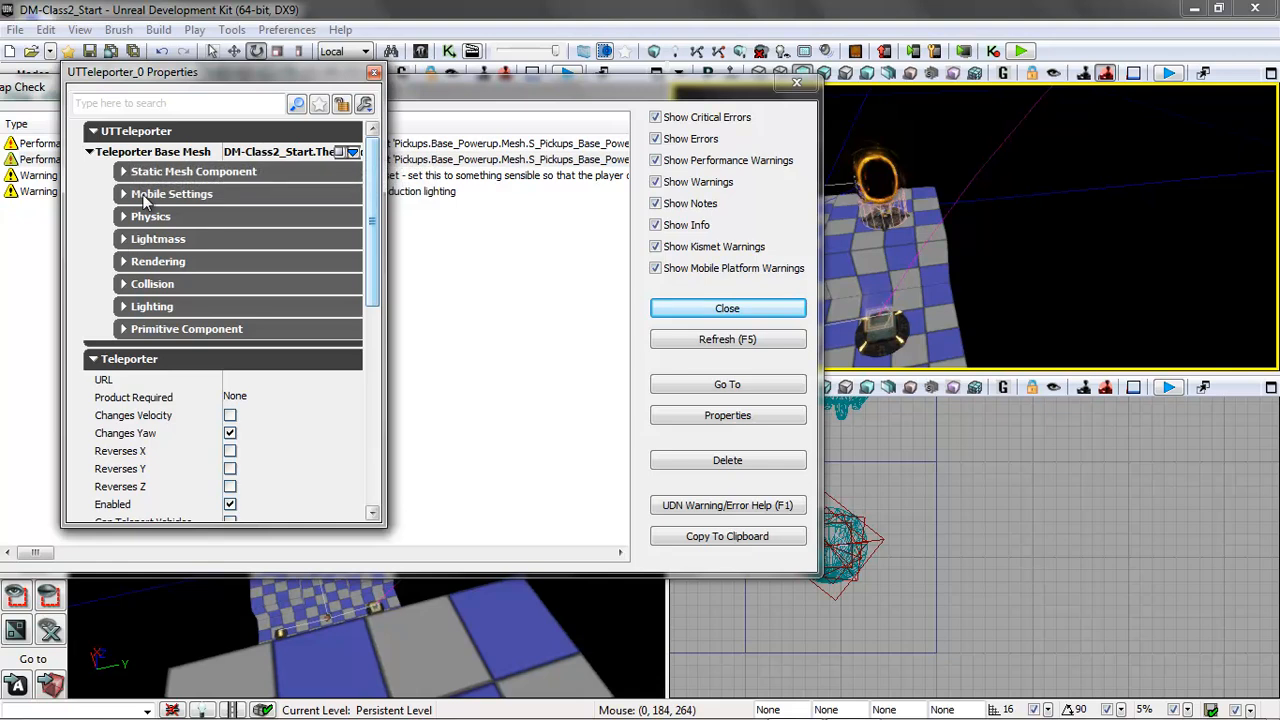
pyautogui.click(124, 306)
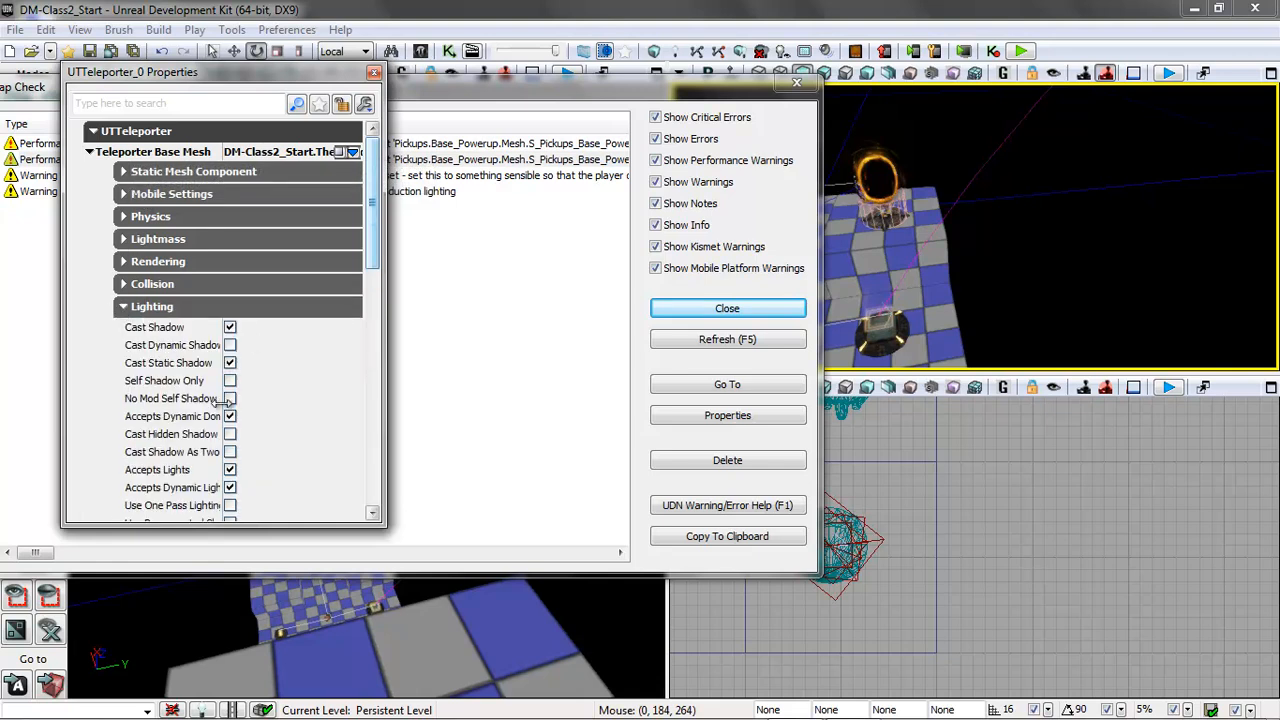
pyautogui.scroll(-3, 150, 324)
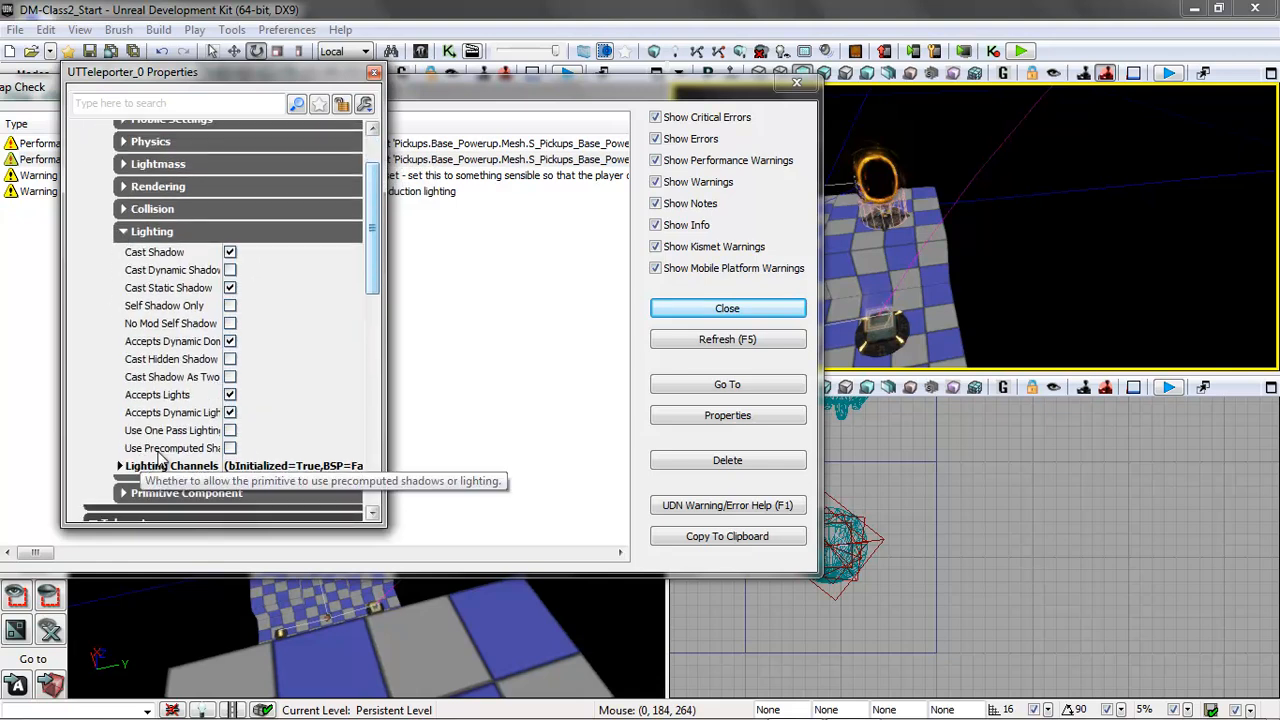
pyautogui.click(230, 449)
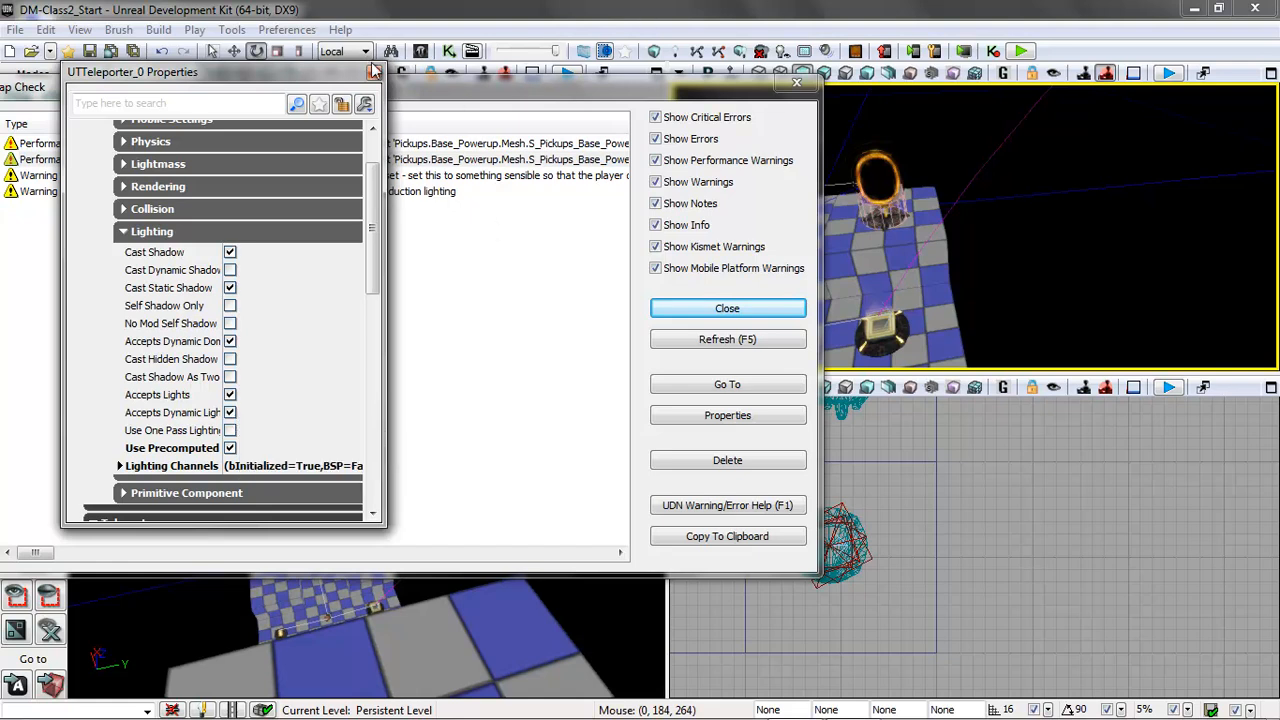
# Enable Use Precomputed Shadows on UTTeleporter_1's base mesh, and refresh and close the map check.
pyautogui.click(518, 145)
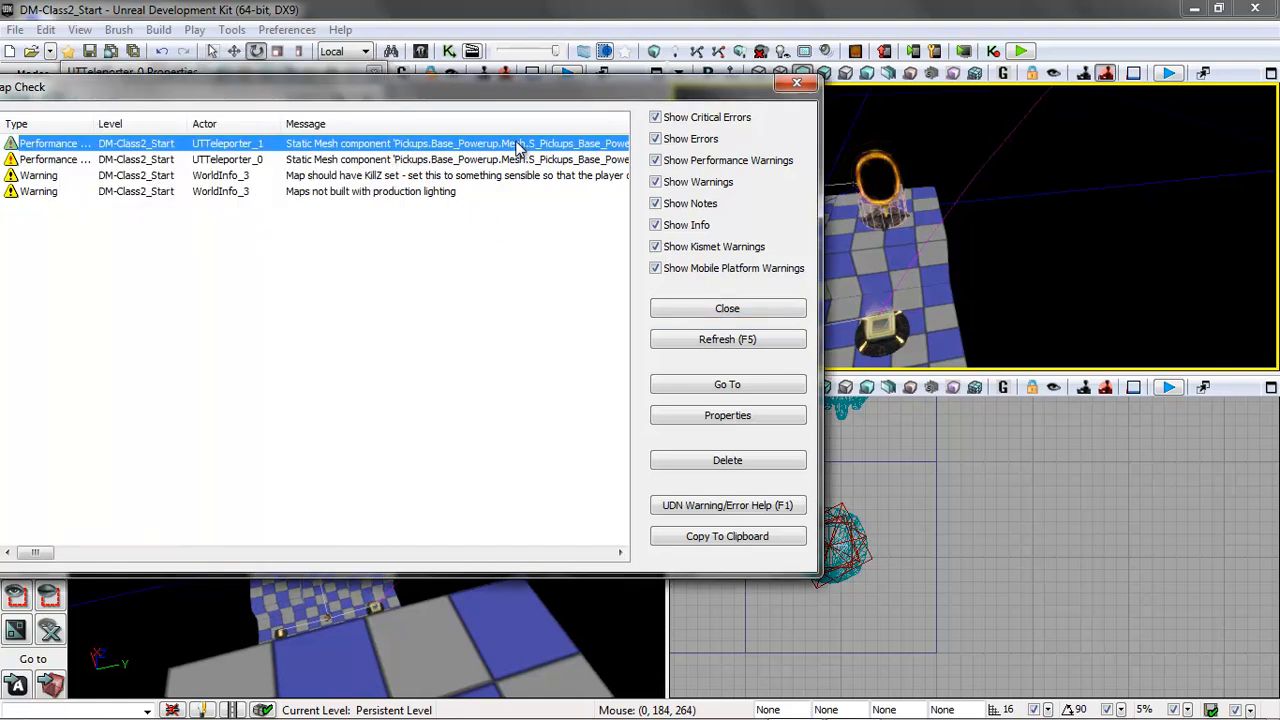
pyautogui.click(695, 418)
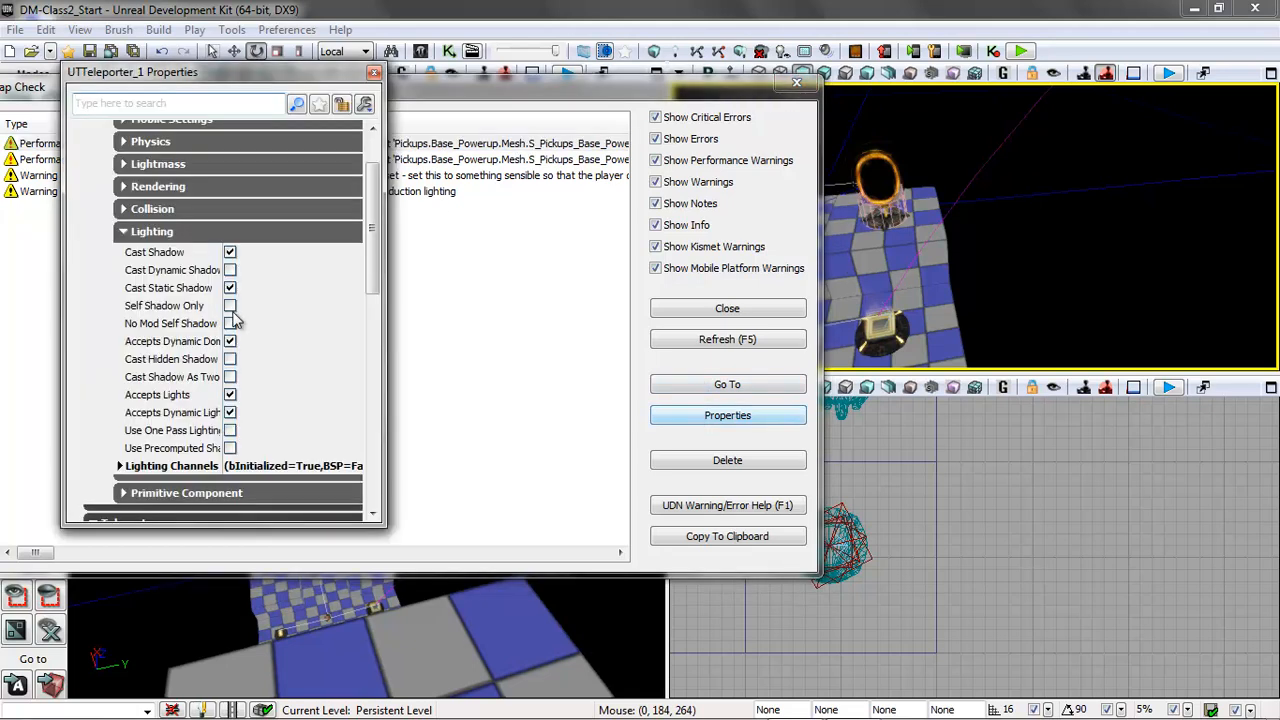
pyautogui.click(230, 448)
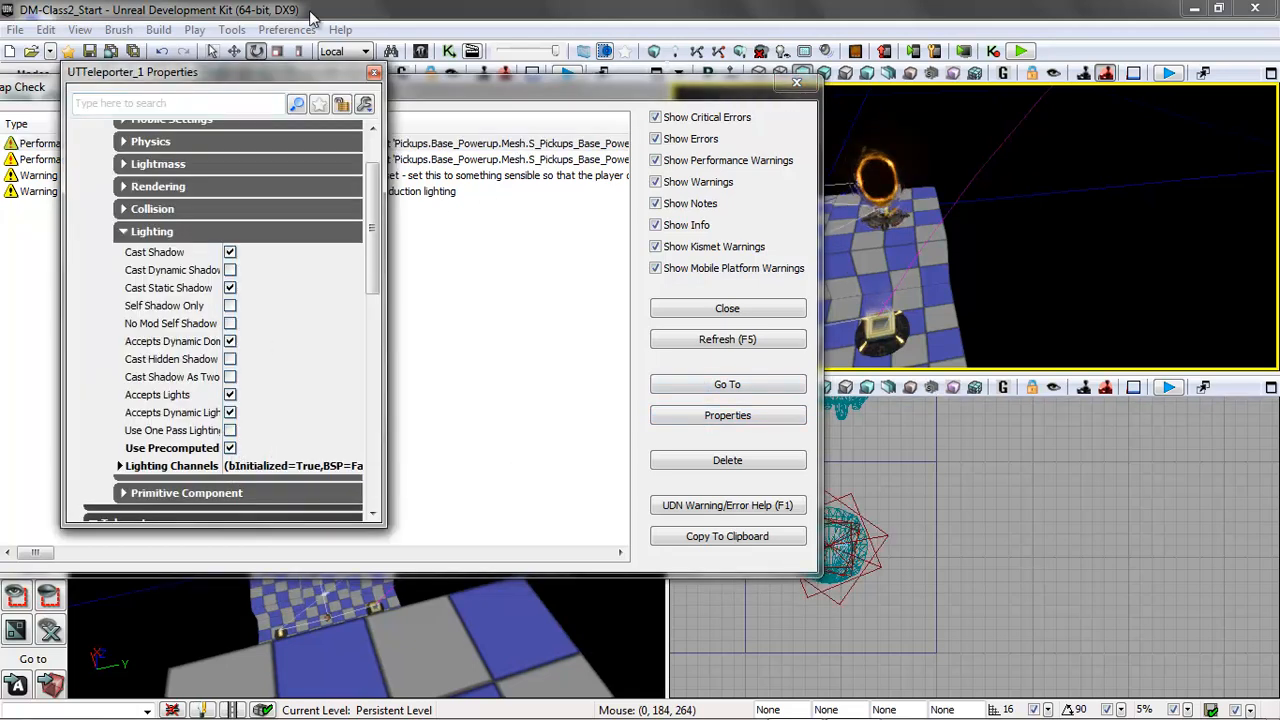
pyautogui.click(374, 73)
pyautogui.click(748, 340)
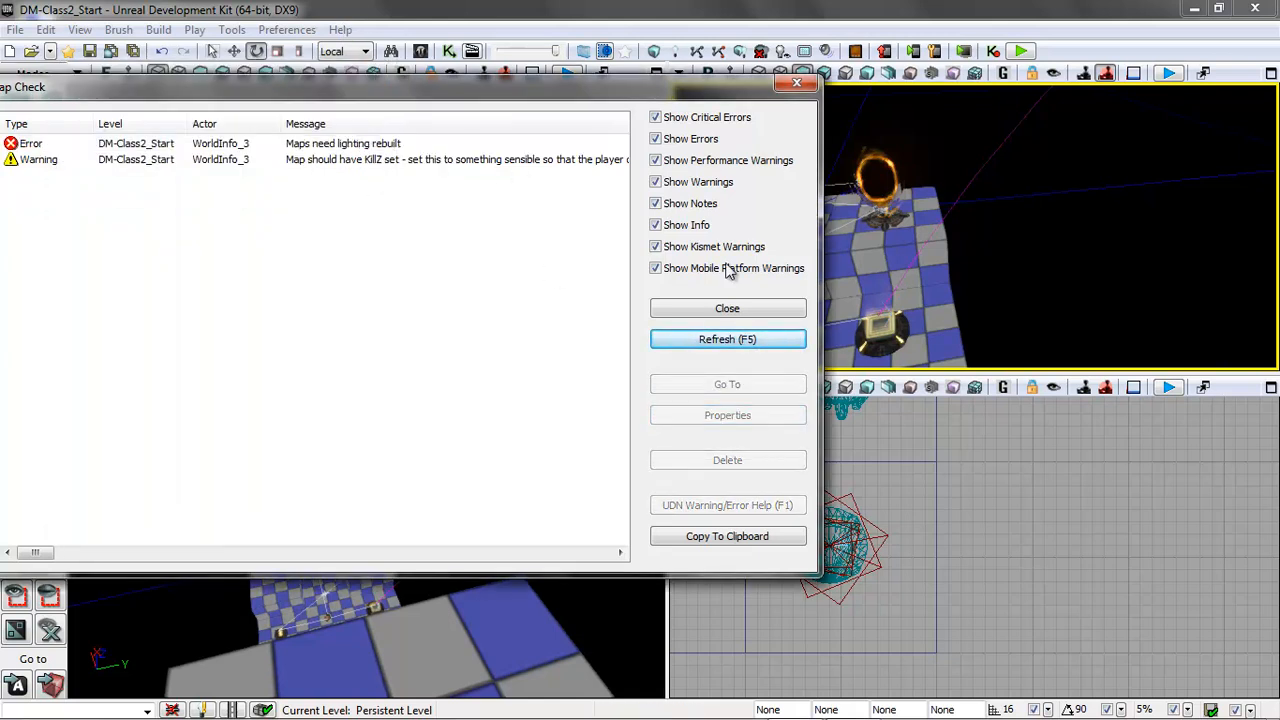
pyautogui.click(714, 312)
# Maximize the perspective viewport showing the main platform and select the teleporter on the detached platform.
pyautogui.moveTo(1100, 282); pyautogui.dragTo(1010, 325)
pyautogui.moveTo(1120, 268); pyautogui.dragTo(1094, 212)
pyautogui.click(1271, 73)
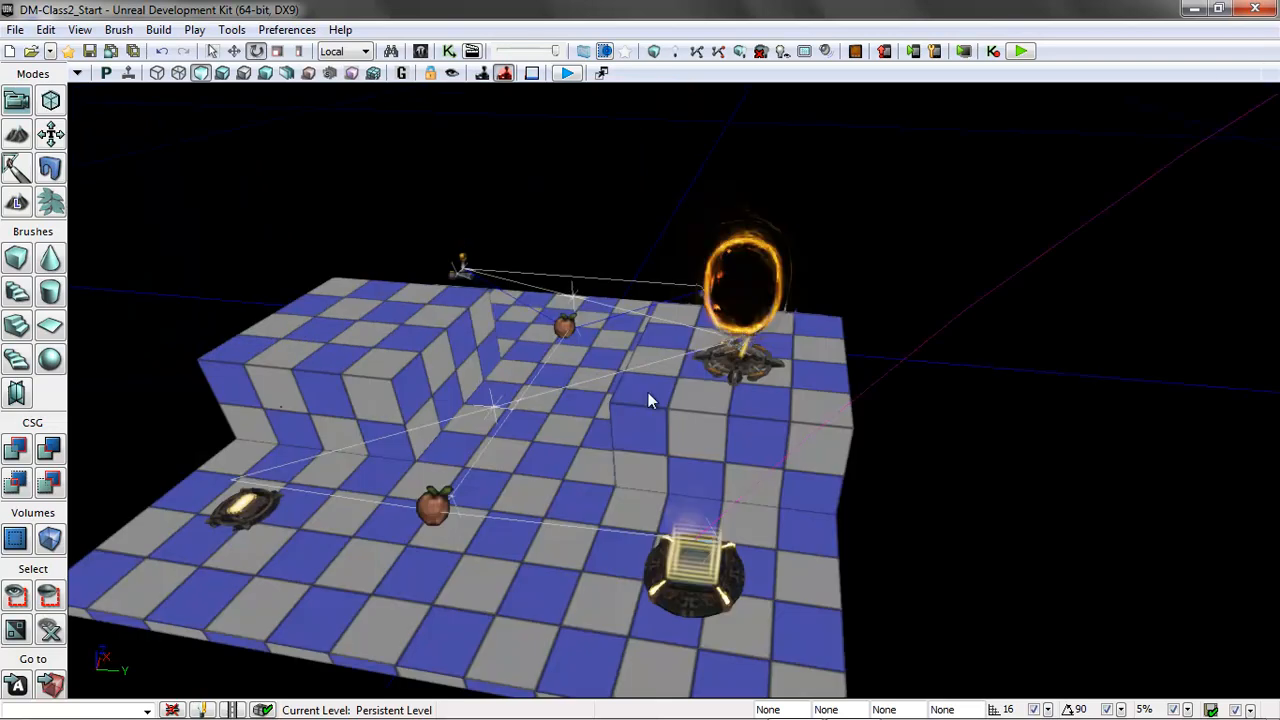
pyautogui.moveTo(727, 375); pyautogui.dragTo(625, 407)
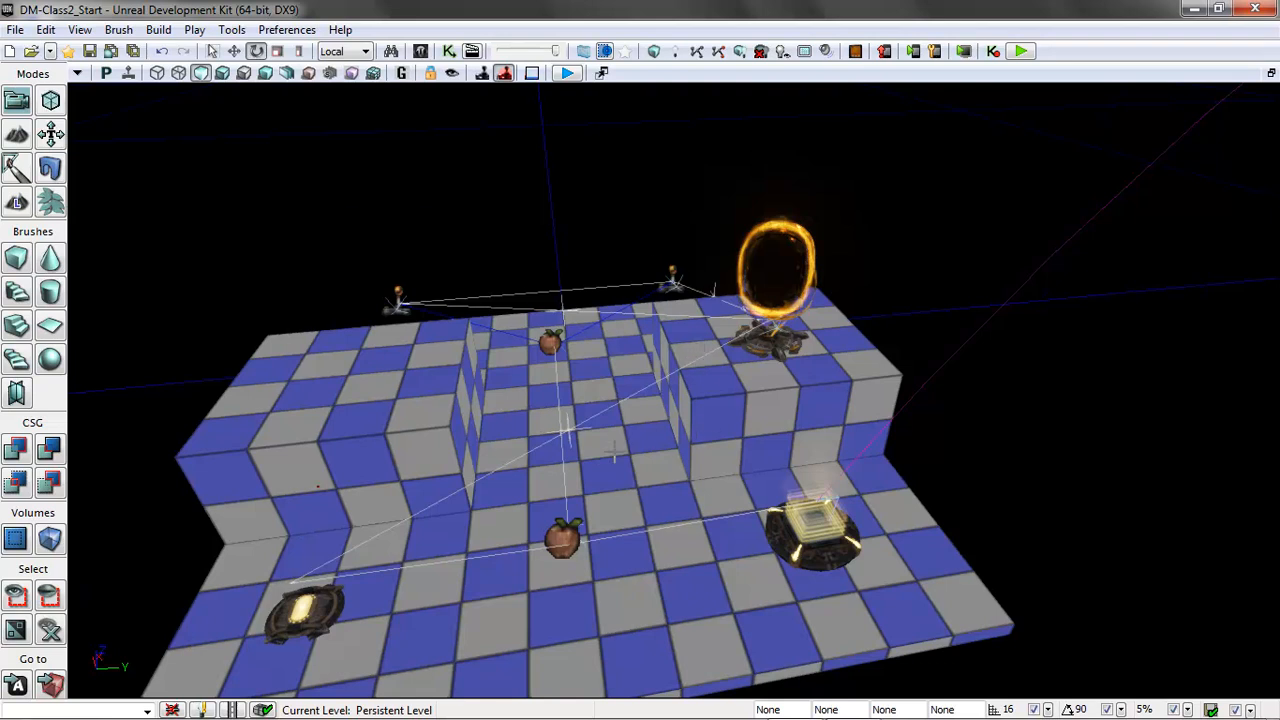
pyautogui.moveTo(854, 350)
pyautogui.mouseDown()
pyautogui.moveTo(1026, 344)
pyautogui.moveTo(854, 174)
pyautogui.moveTo(854, 360)
pyautogui.mouseUp()
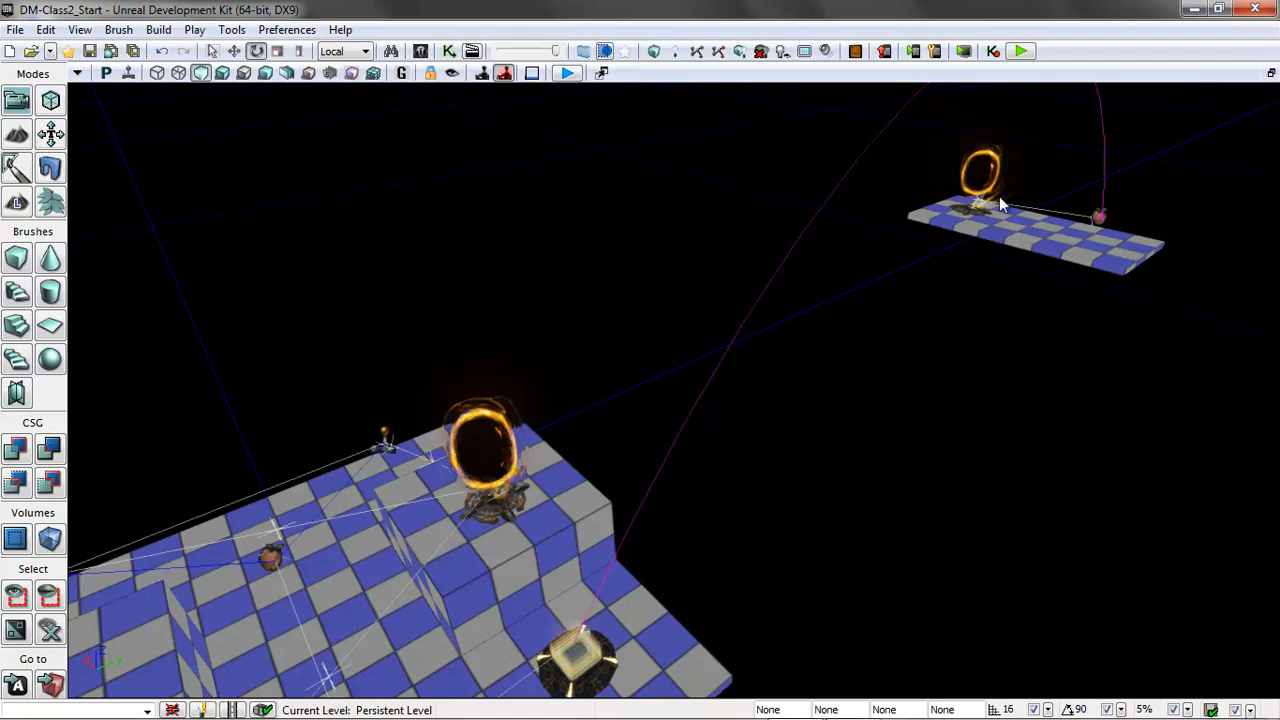
pyautogui.click(970, 208)
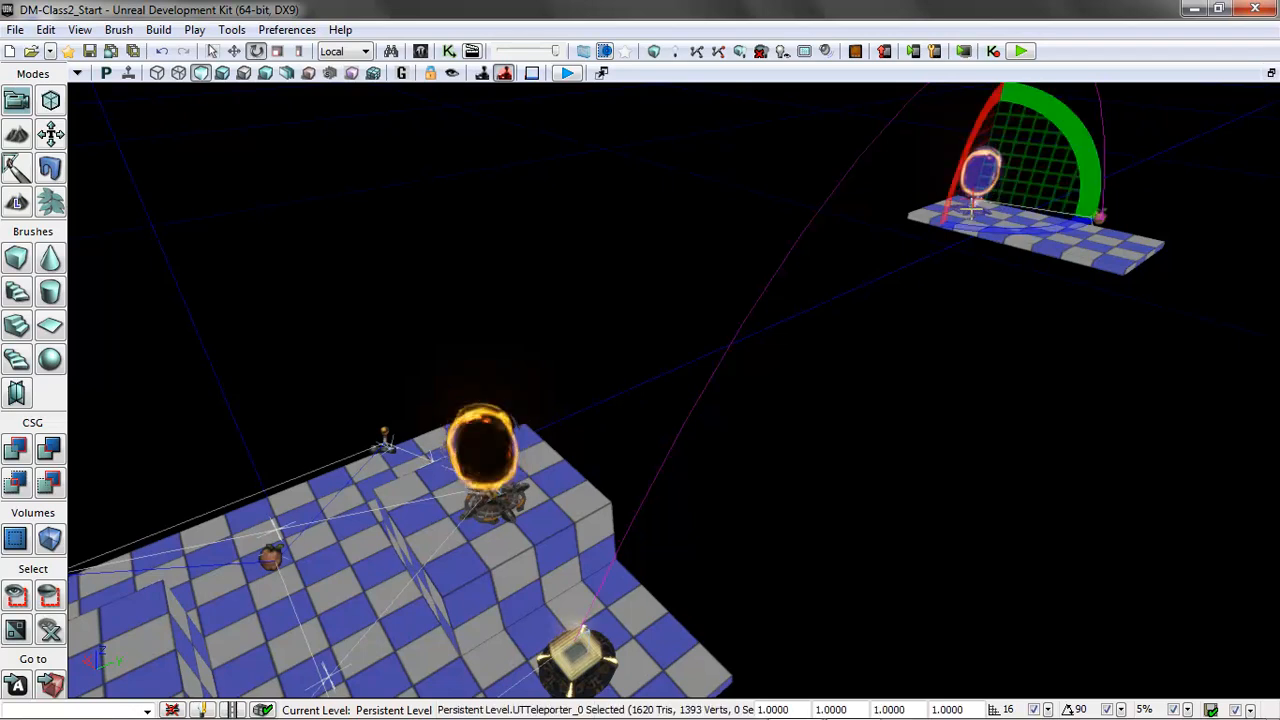
# Set the URL of the detached platform's teleporter to Teleporter2 in its Teleporter properties.
pyautogui.press('F4')
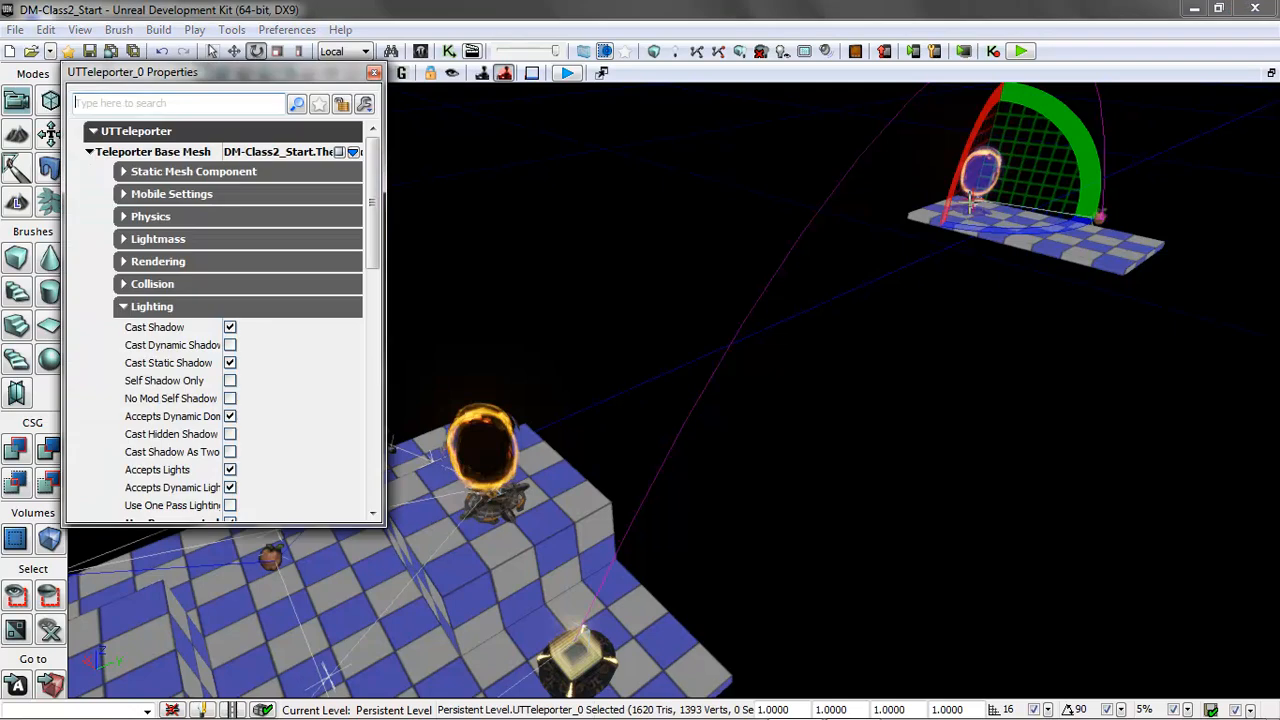
pyautogui.moveTo(280, 112); pyautogui.dragTo(538, 122)
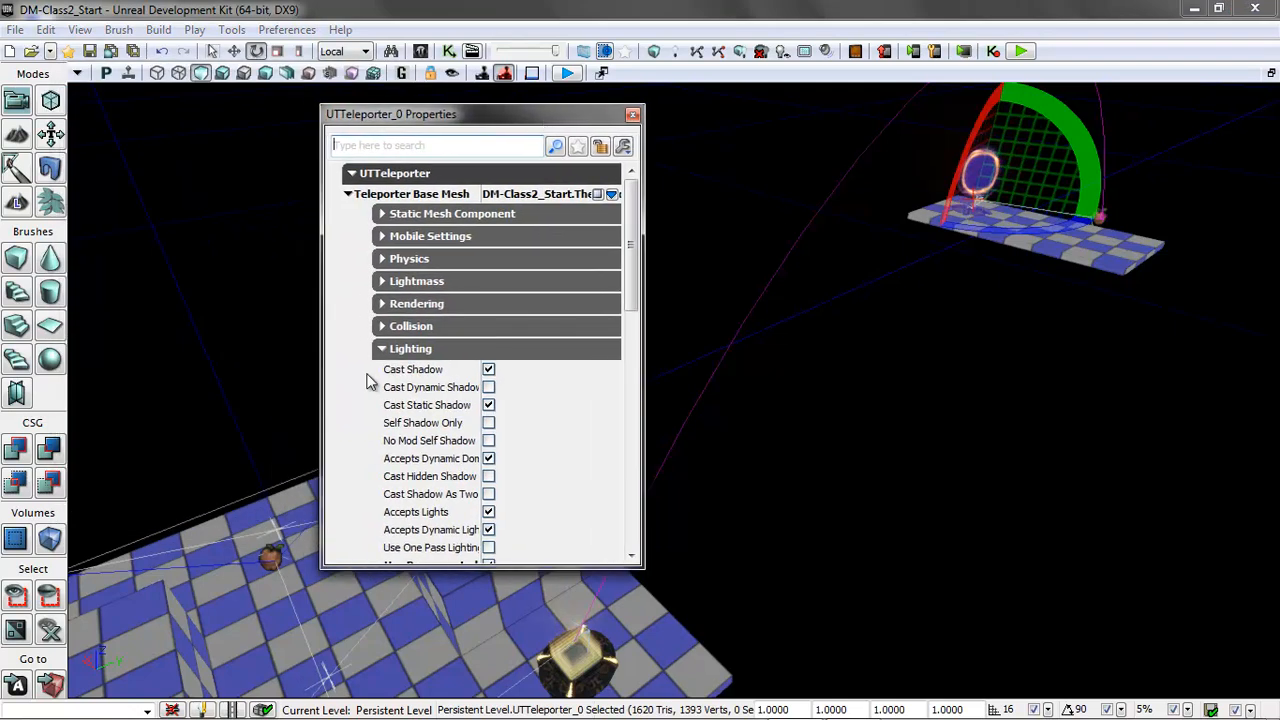
pyautogui.click(388, 350)
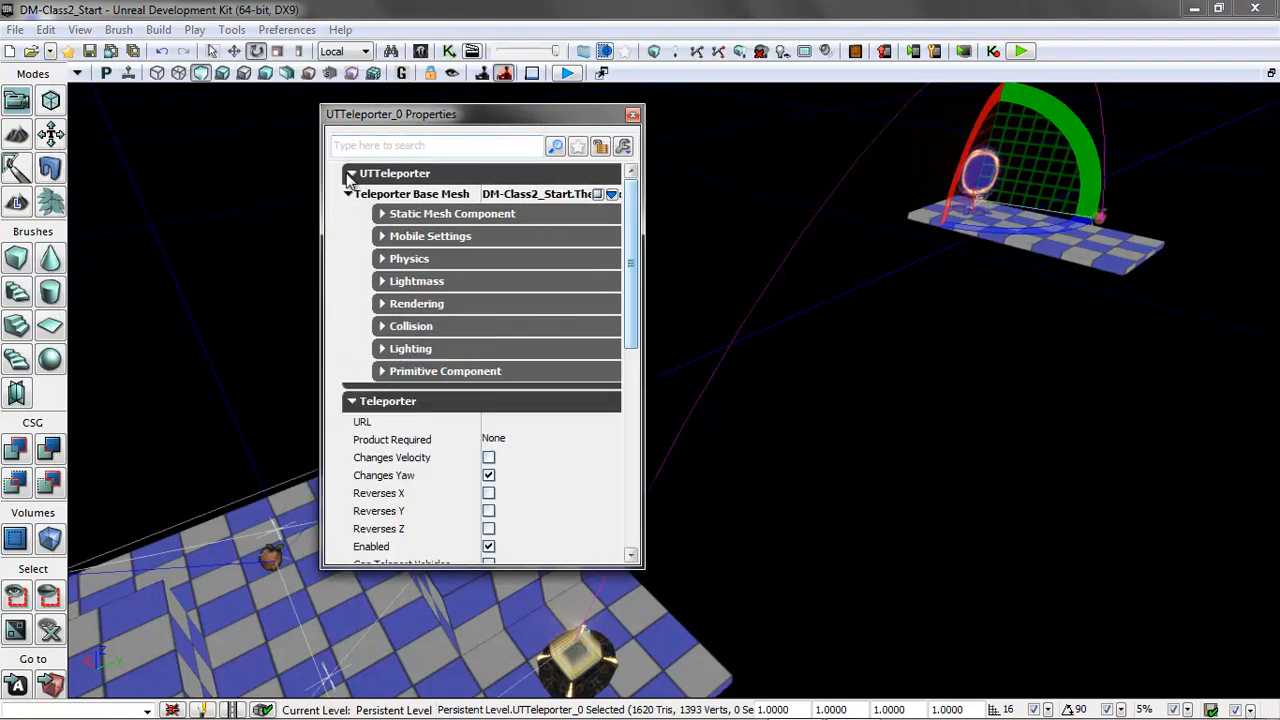
pyautogui.click(350, 174)
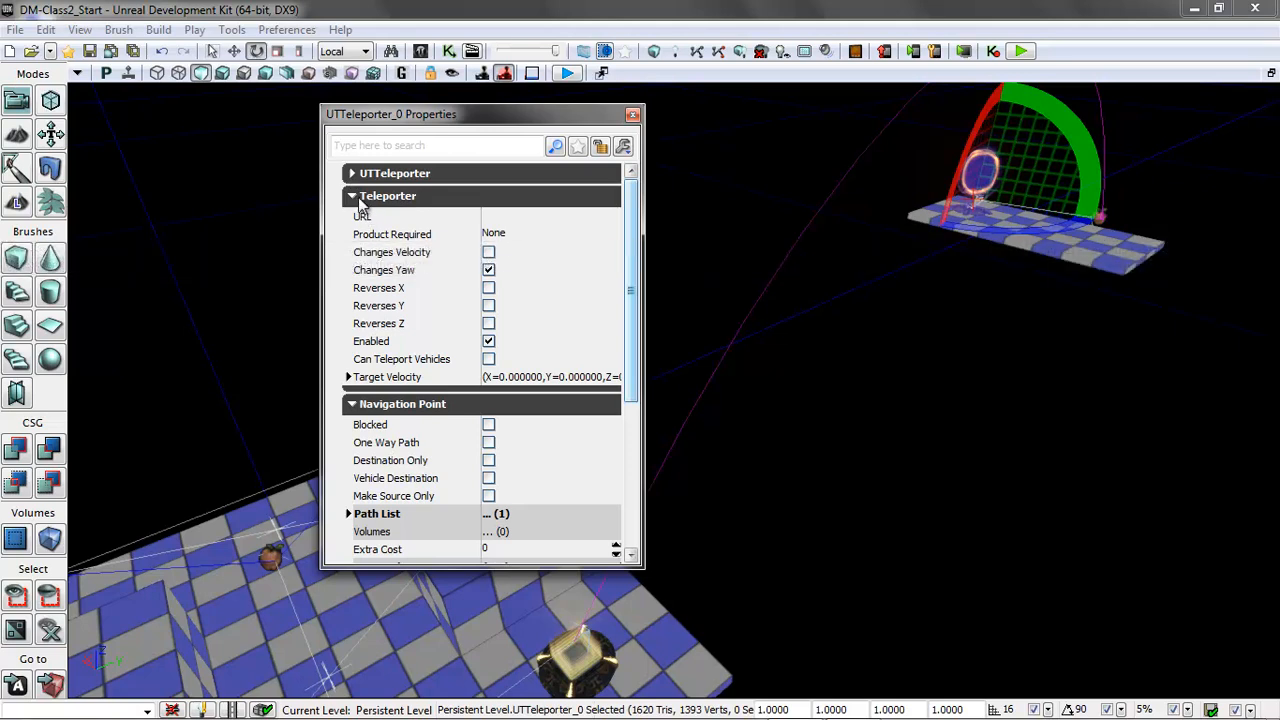
pyautogui.moveTo(364, 218)
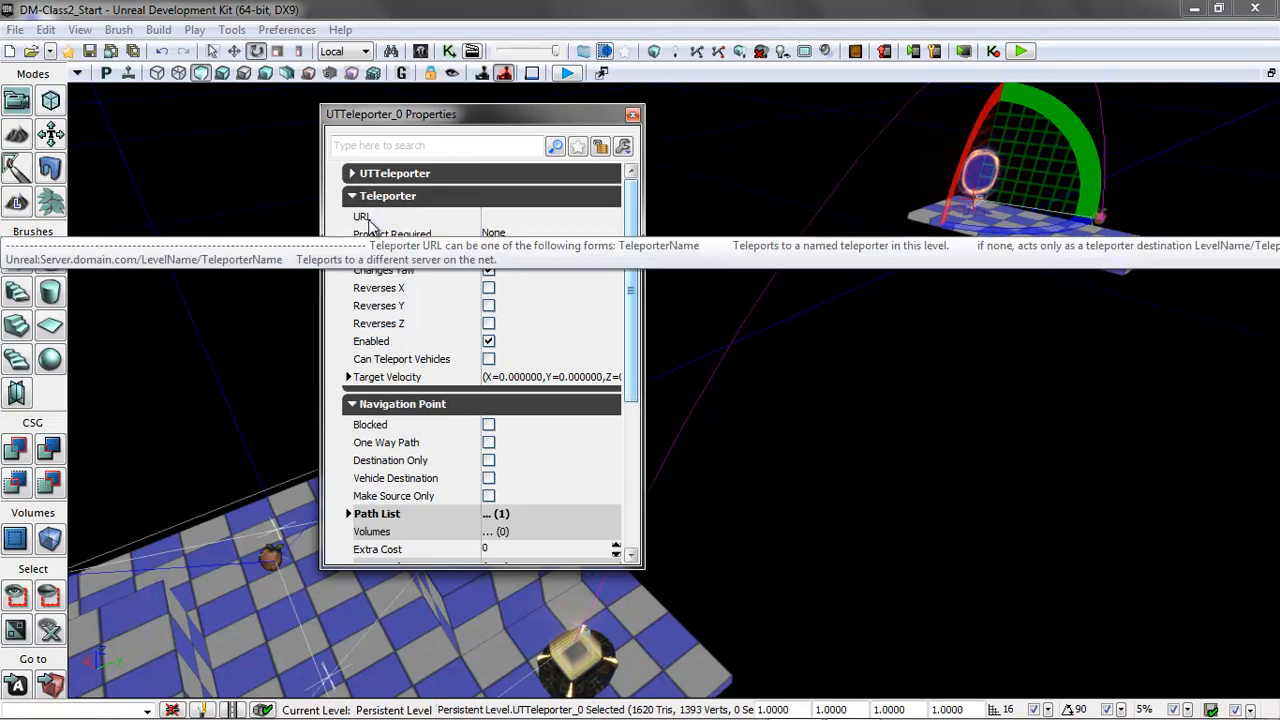
pyautogui.click(500, 218)
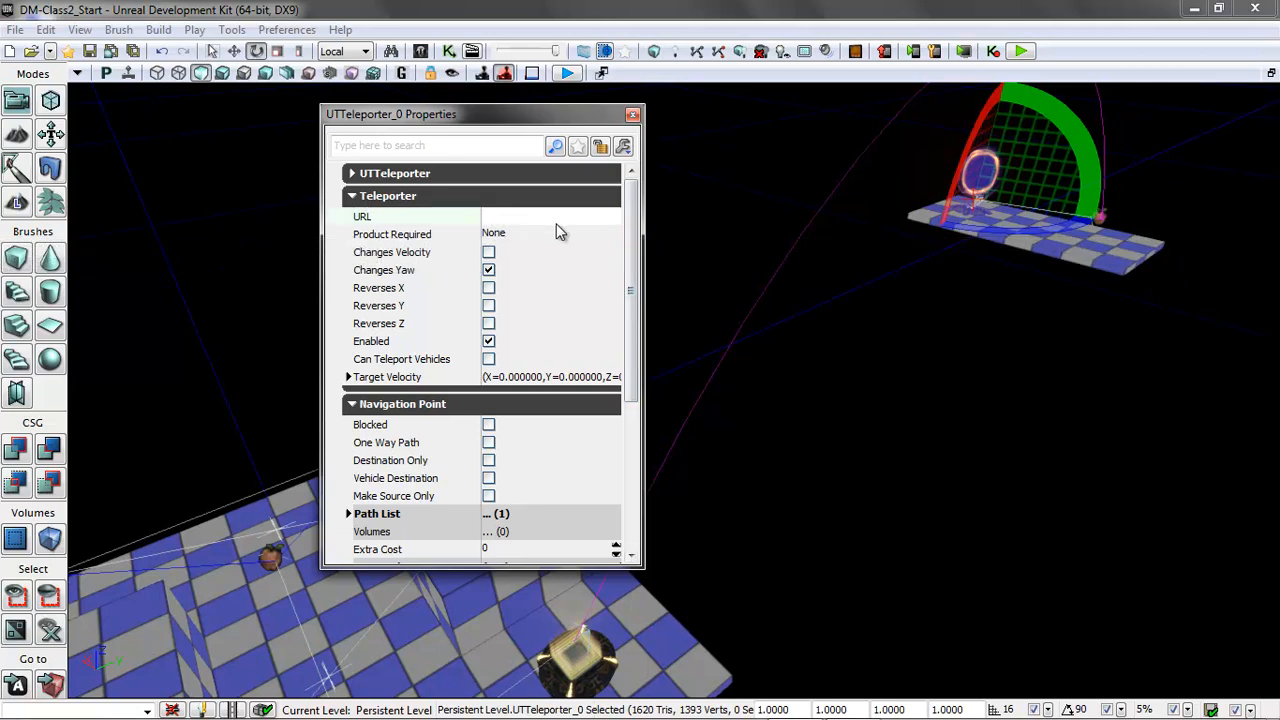
pyautogui.write('Teleporter2')
# Set the Tag of the detached platform's teleporter to Teleporter1 in its Object properties.
pyautogui.moveTo(629, 294); pyautogui.dragTo(631, 440)
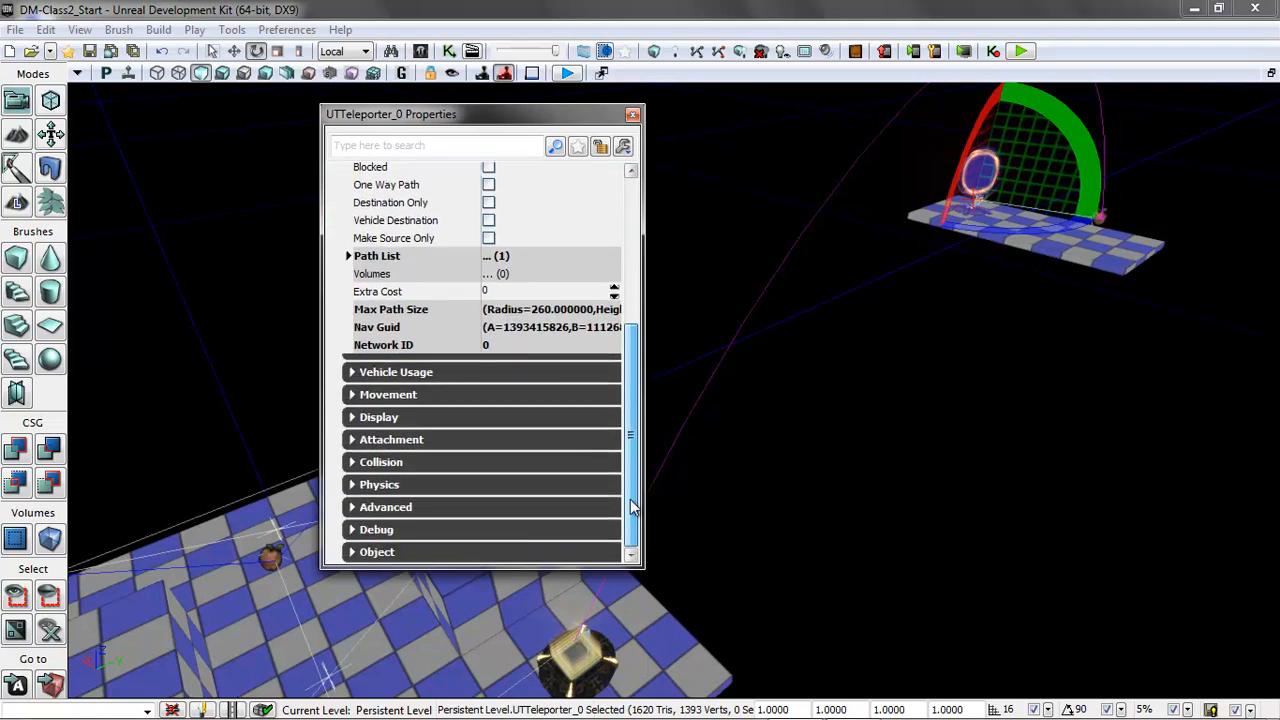
pyautogui.click(355, 556)
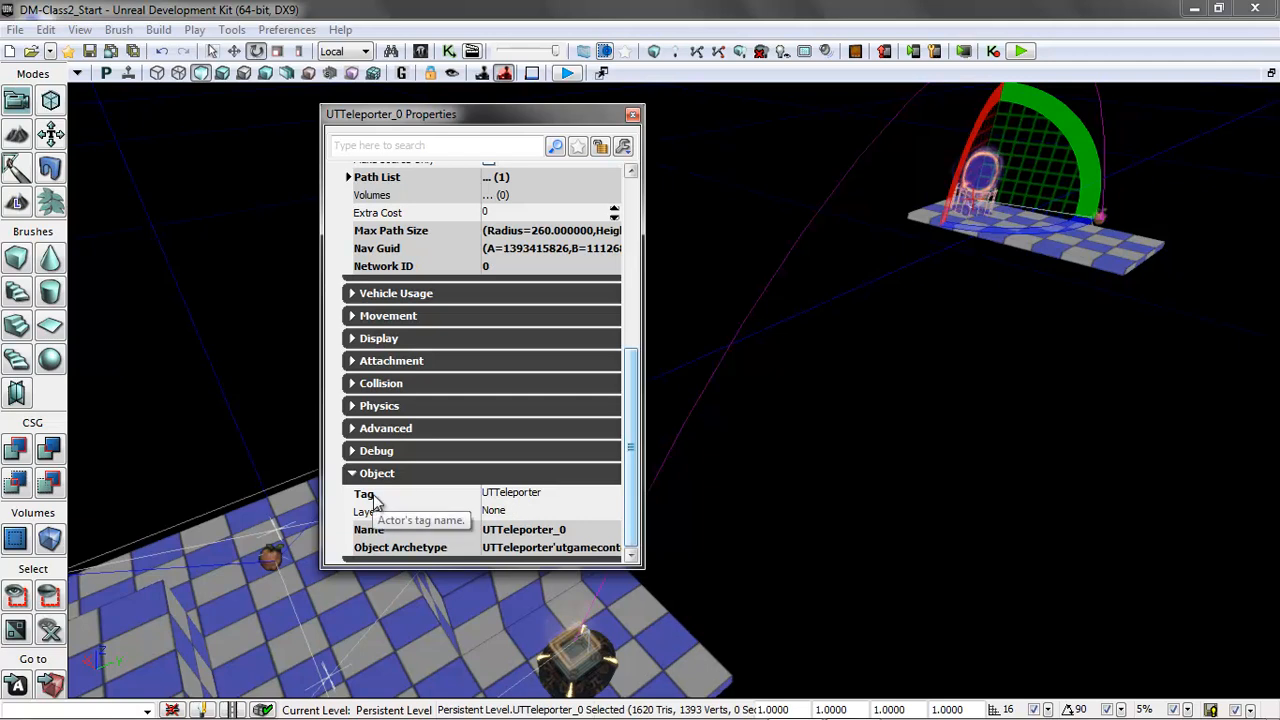
pyautogui.click(533, 494)
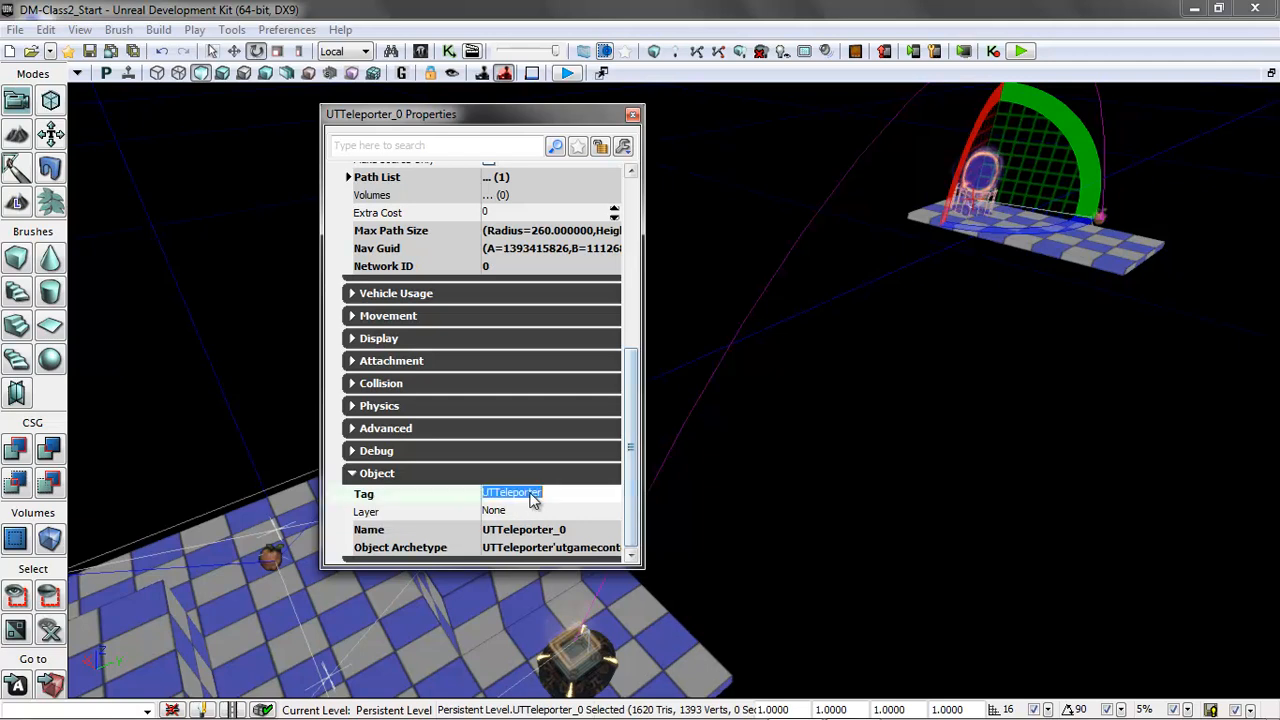
pyautogui.write('Te')
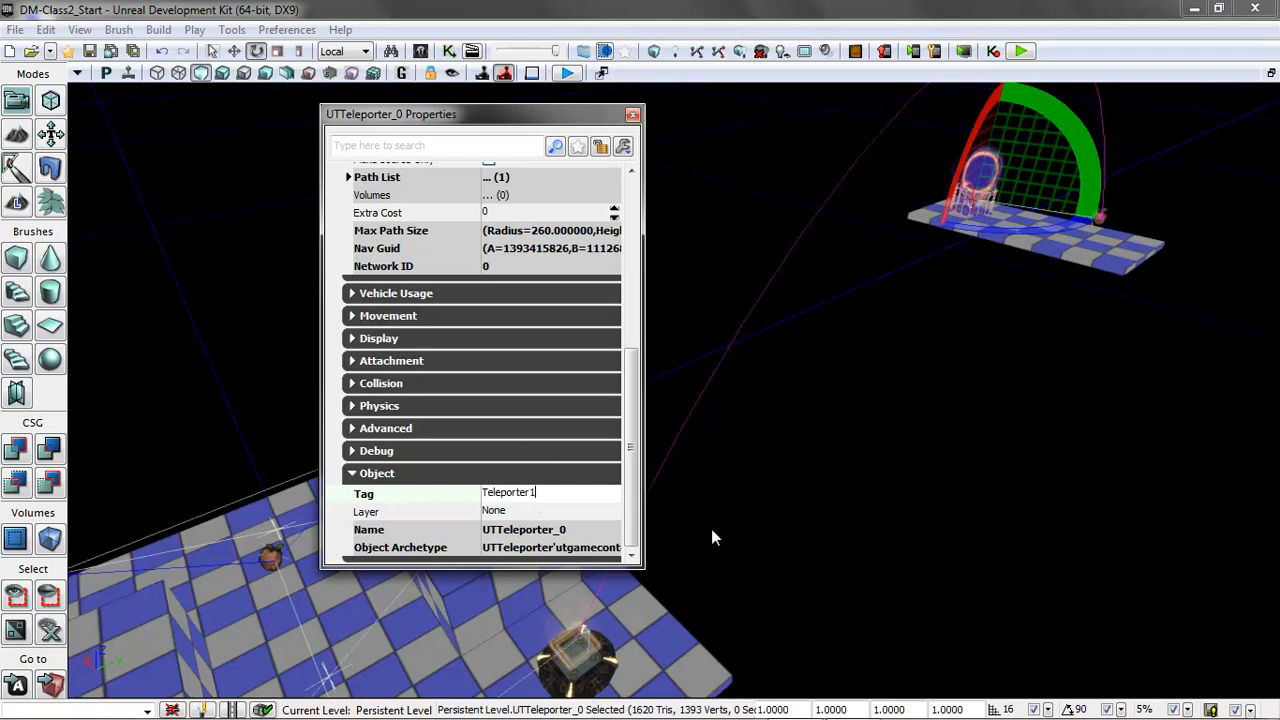
# Select the main platform's teleporter and set its Tag to match the destination URL of the detached platform's teleporter.
pyautogui.moveTo(506, 115); pyautogui.dragTo(767, 142)
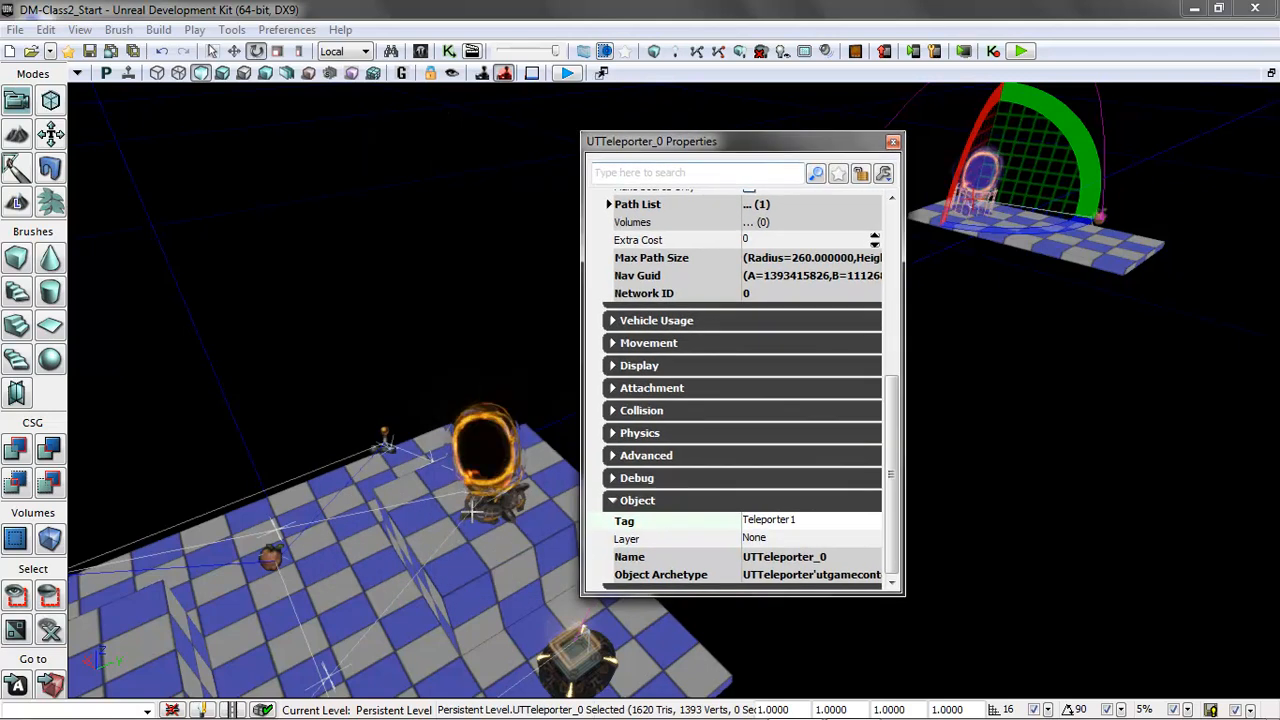
pyautogui.click(507, 510)
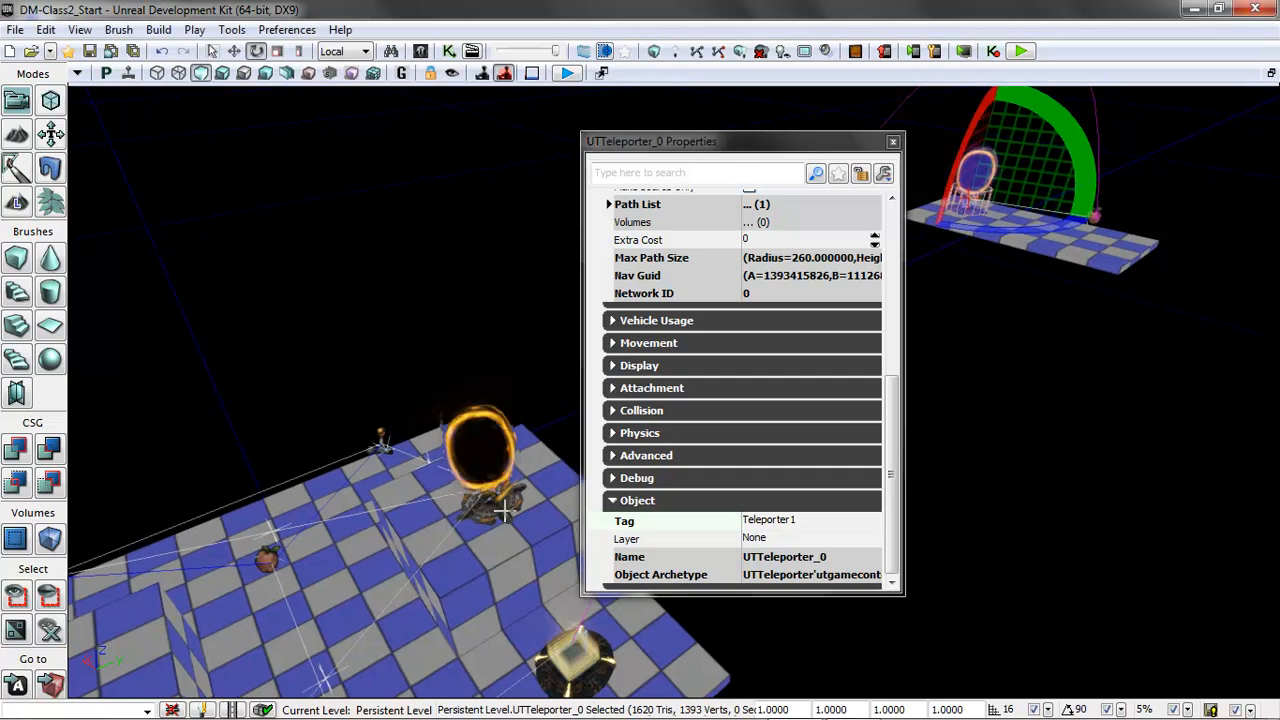
pyautogui.click(797, 522)
pyautogui.write('T')
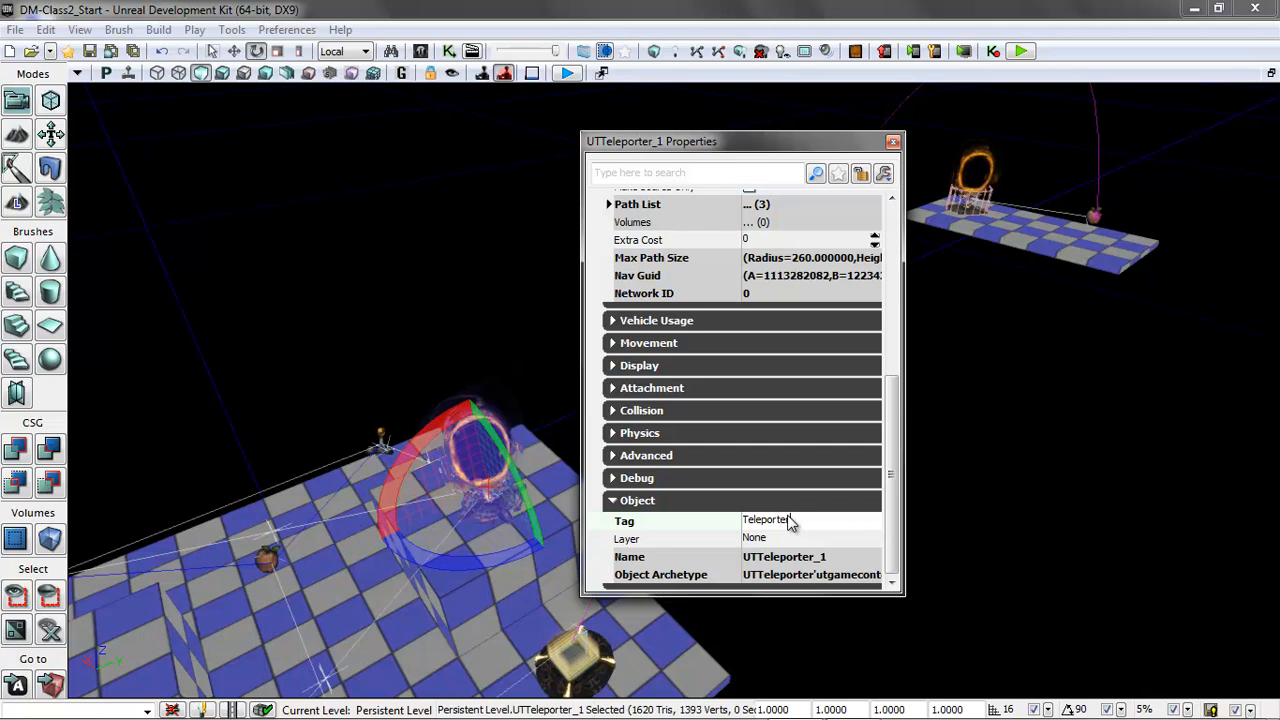
# Set the URL of the main platform's teleporter to Teleporter1 and close its properties.
pyautogui.moveTo(884, 430); pyautogui.dragTo(882, 250)
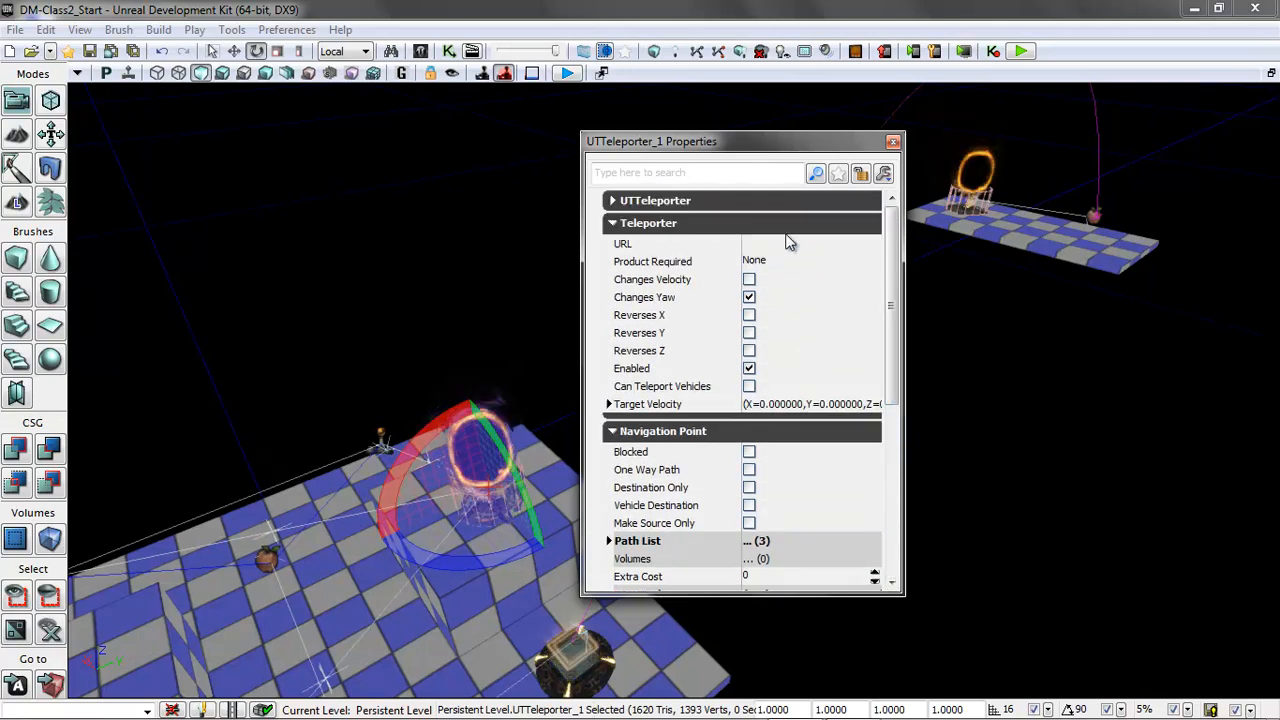
pyautogui.click(778, 246)
pyautogui.write('Teleporter 1')
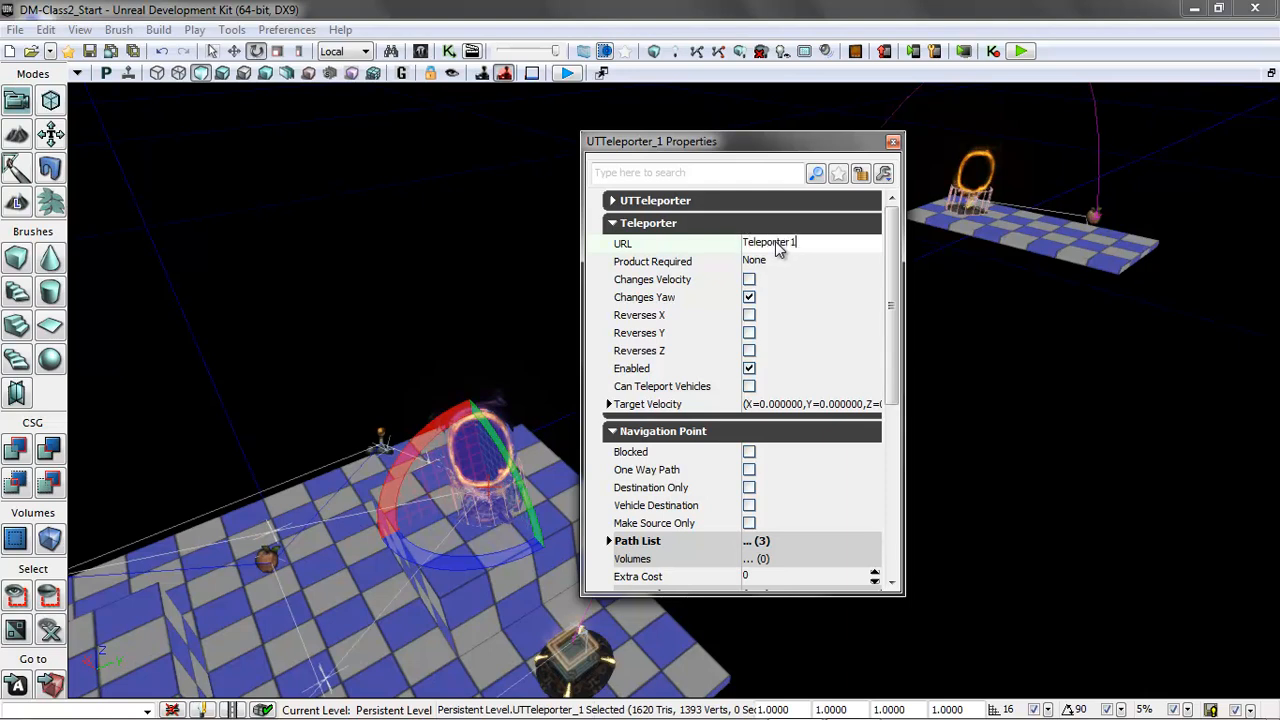
pyautogui.click(830, 261)
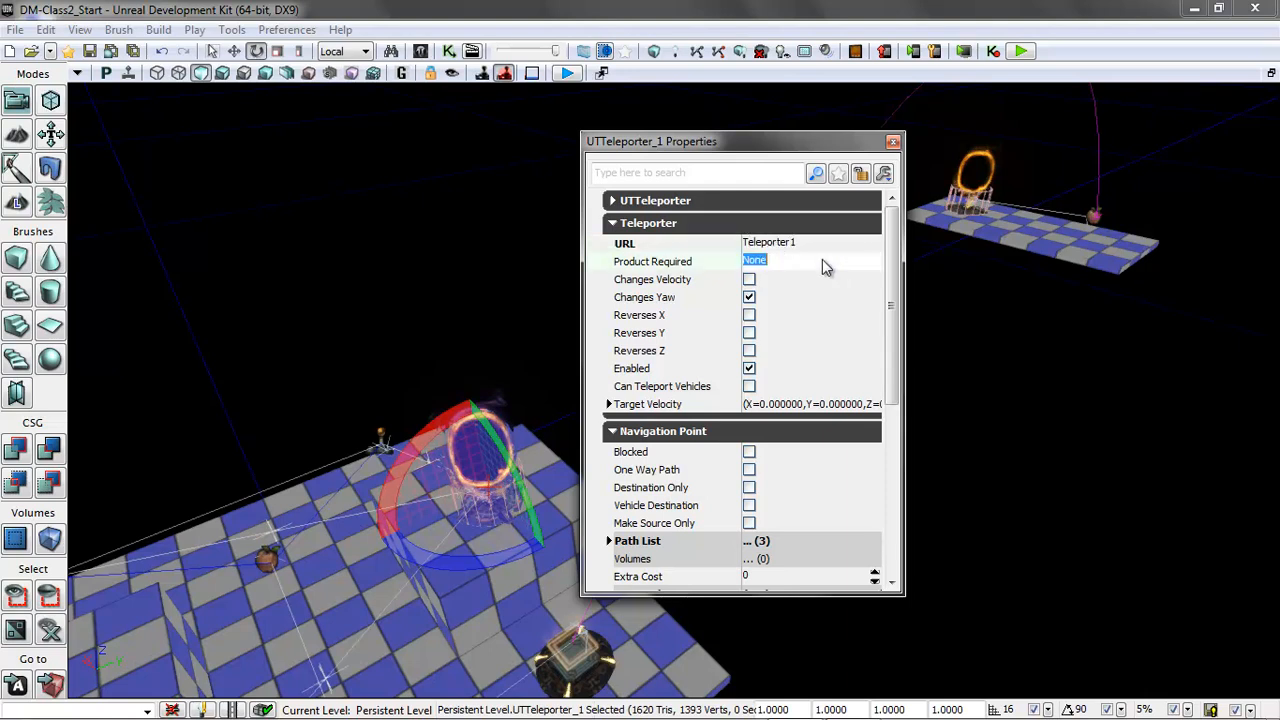
pyautogui.click(893, 142)
# Rebuild the AI paths to link the two teleporters.
pyautogui.click(158, 29)
pyautogui.click(205, 113)
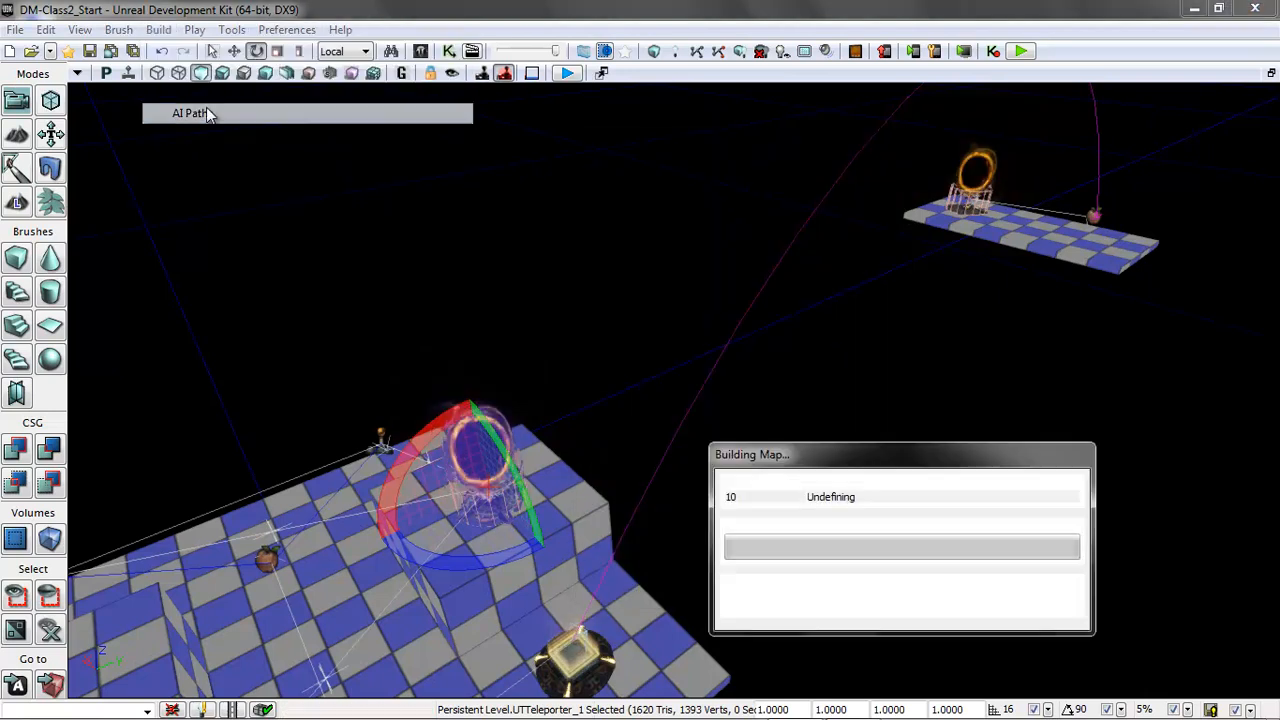
pyautogui.click(706, 308)
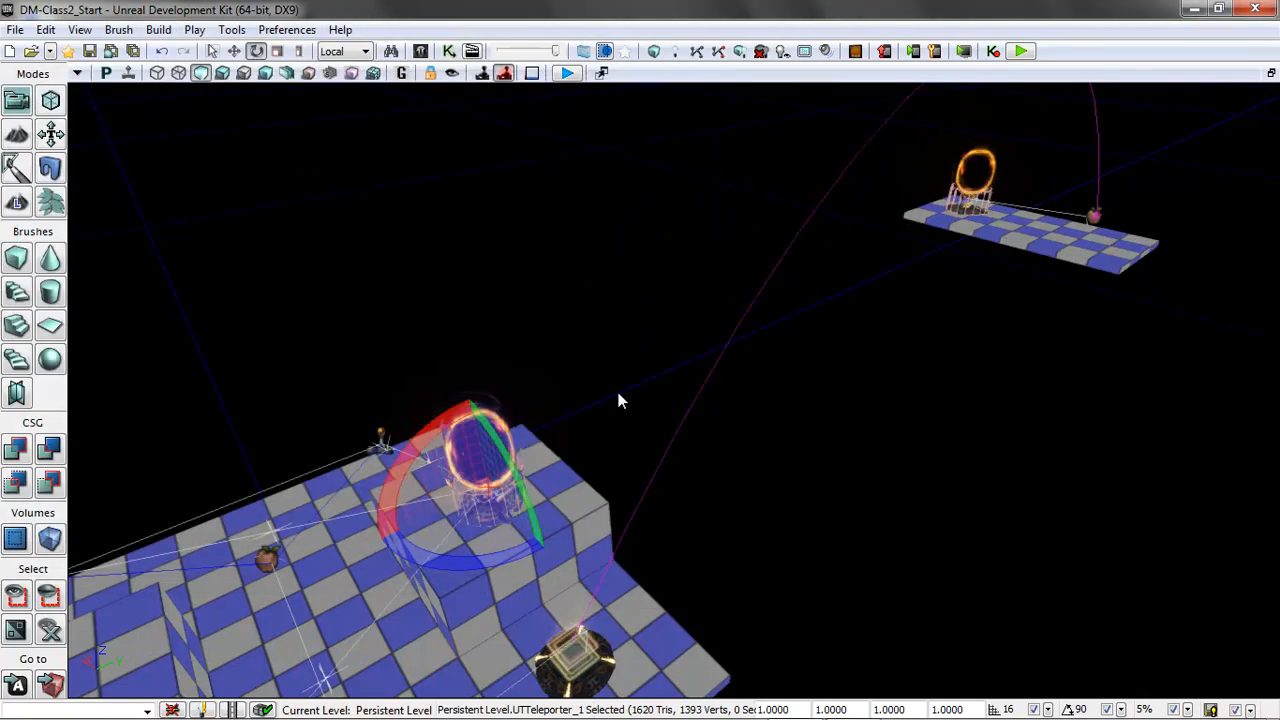
pyautogui.moveTo(525, 492); pyautogui.dragTo(389, 694)
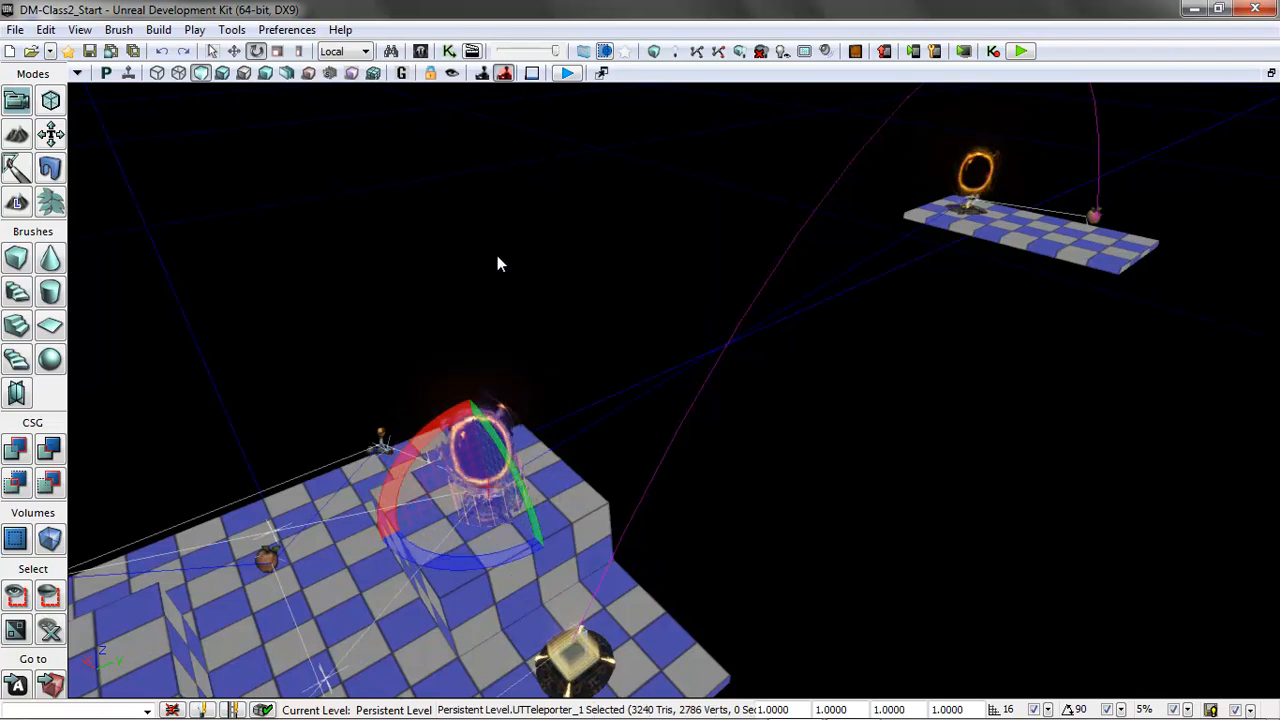
# Restore the four-viewport layout, preview the map from the nearby checkered platform, and exit the preview.
pyautogui.click(1272, 75)
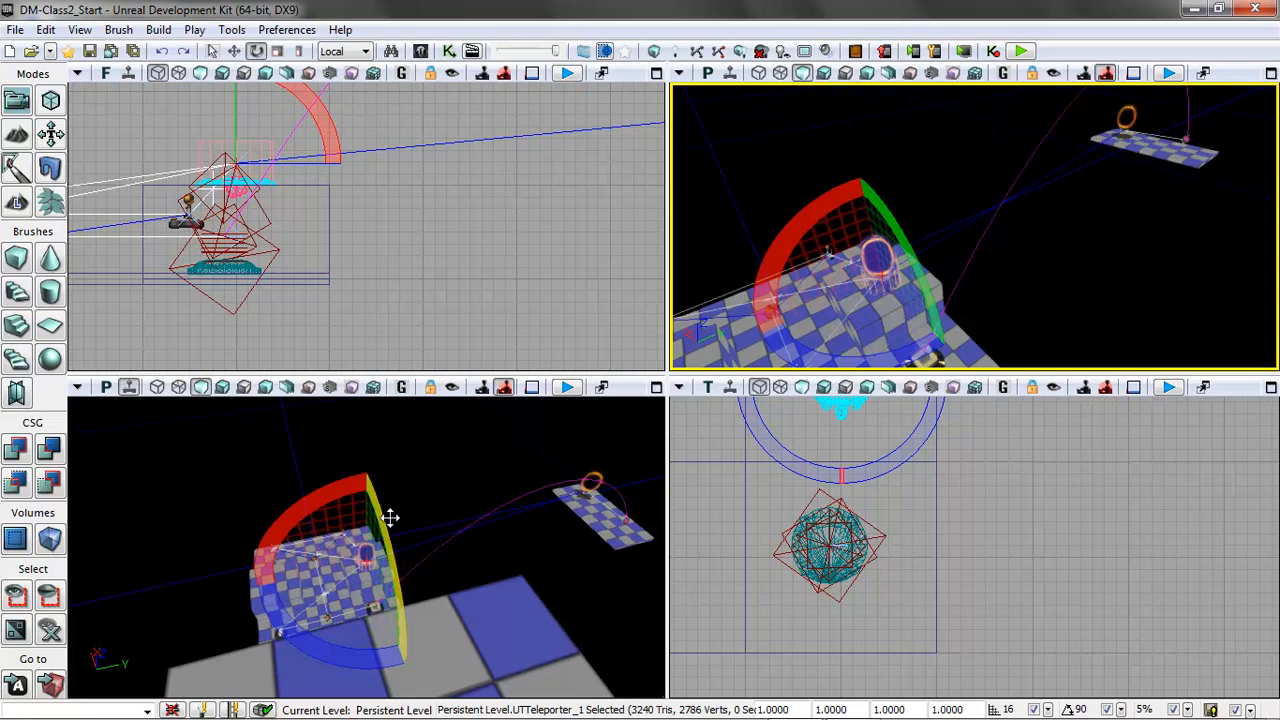
pyautogui.rightClick(497, 630)
pyautogui.click(520, 616)
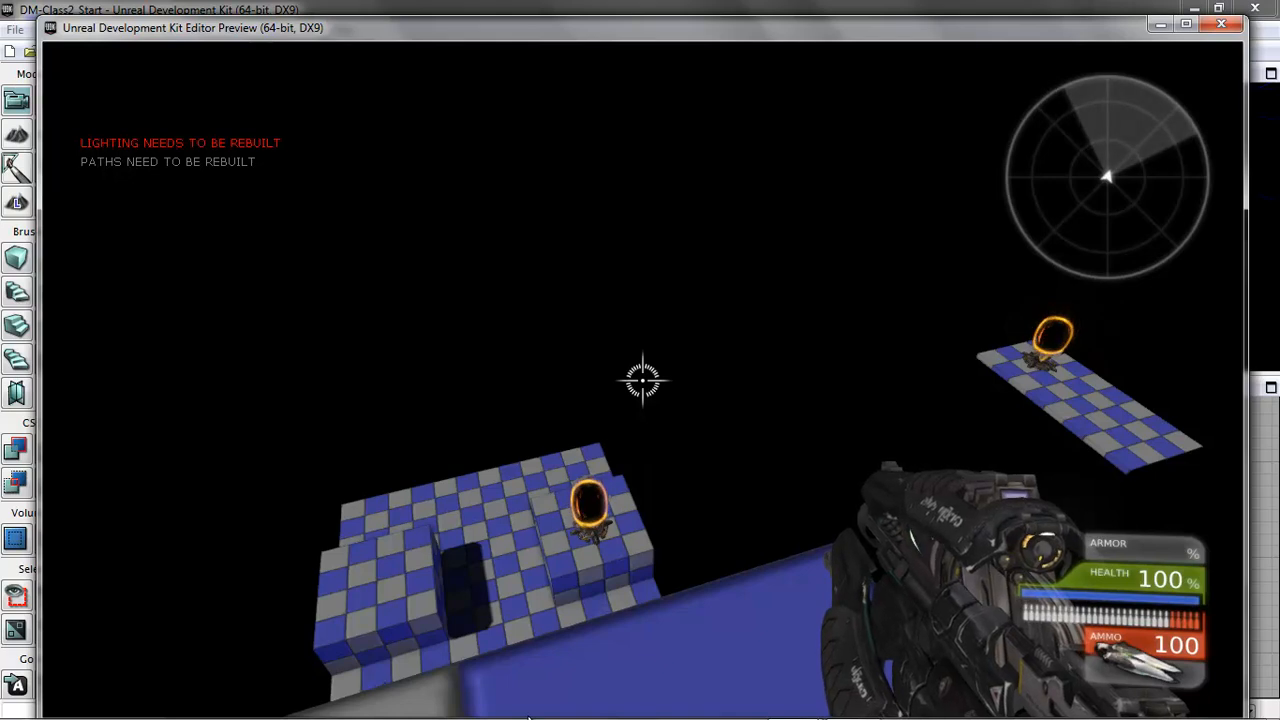
pyautogui.press('Escape')
# Run Build All on the level, and close the Swarm Agent and the map check.
pyautogui.click(158, 30)
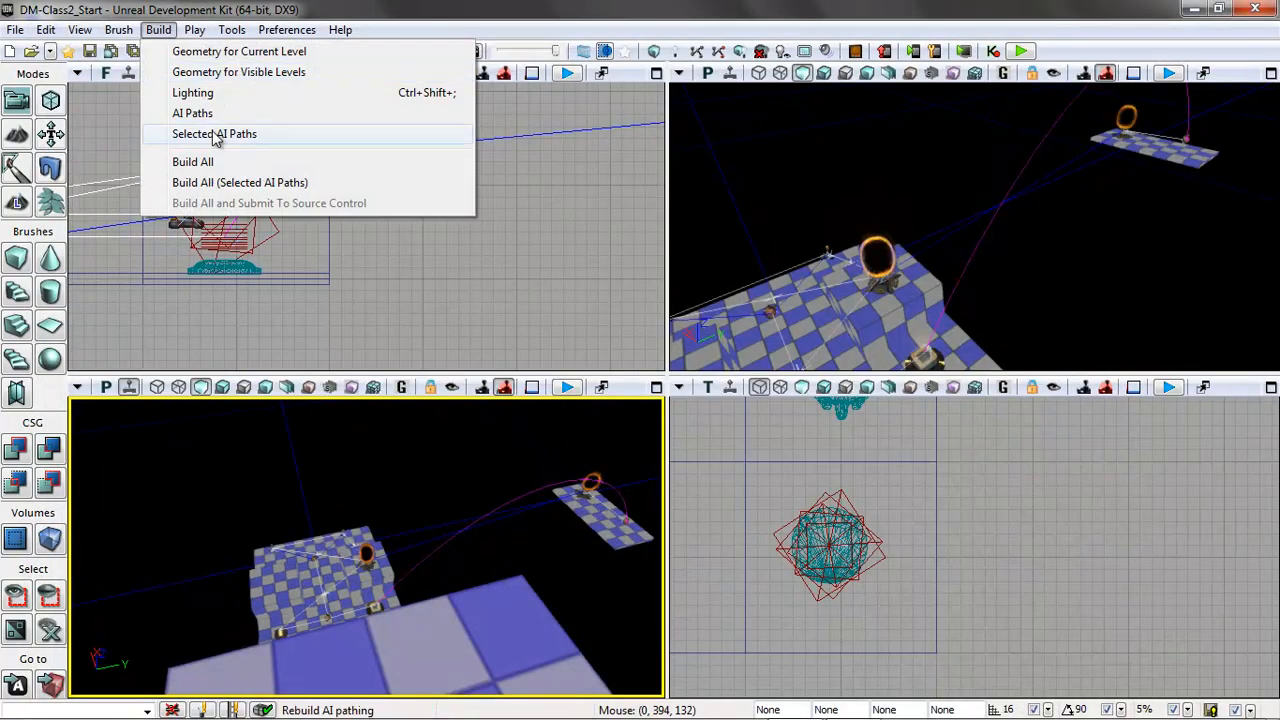
pyautogui.click(204, 164)
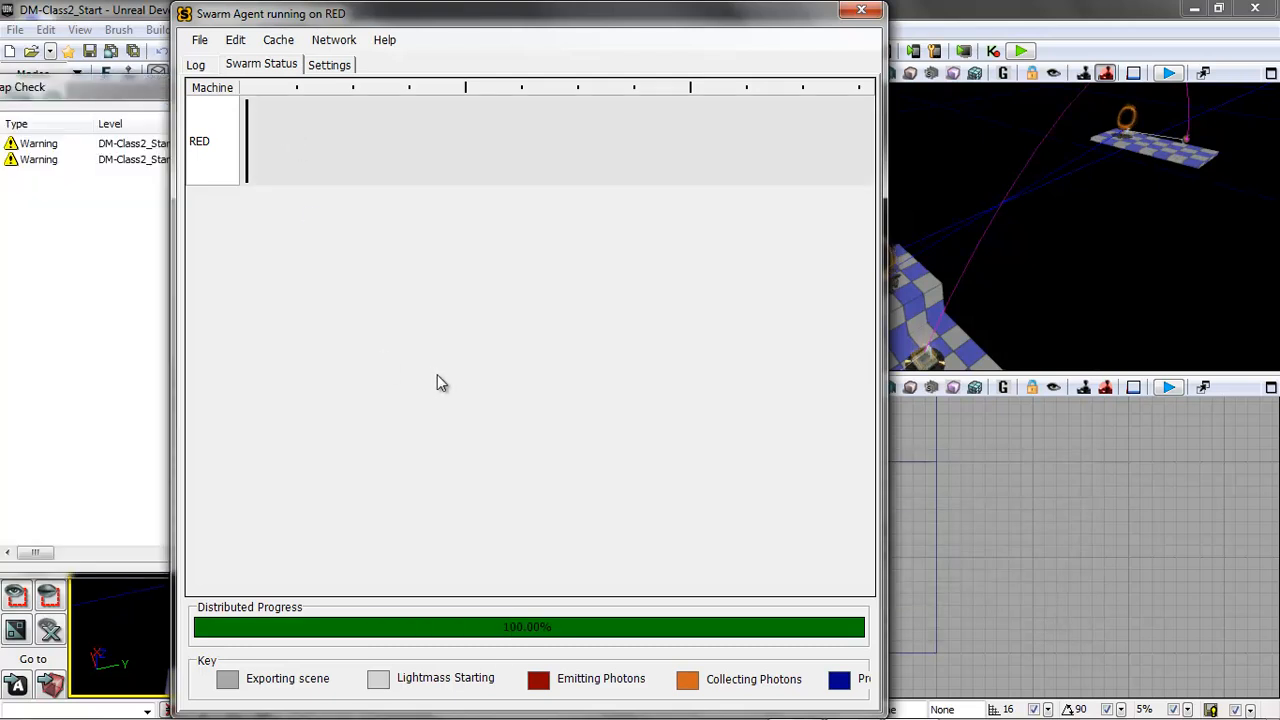
pyautogui.click(862, 13)
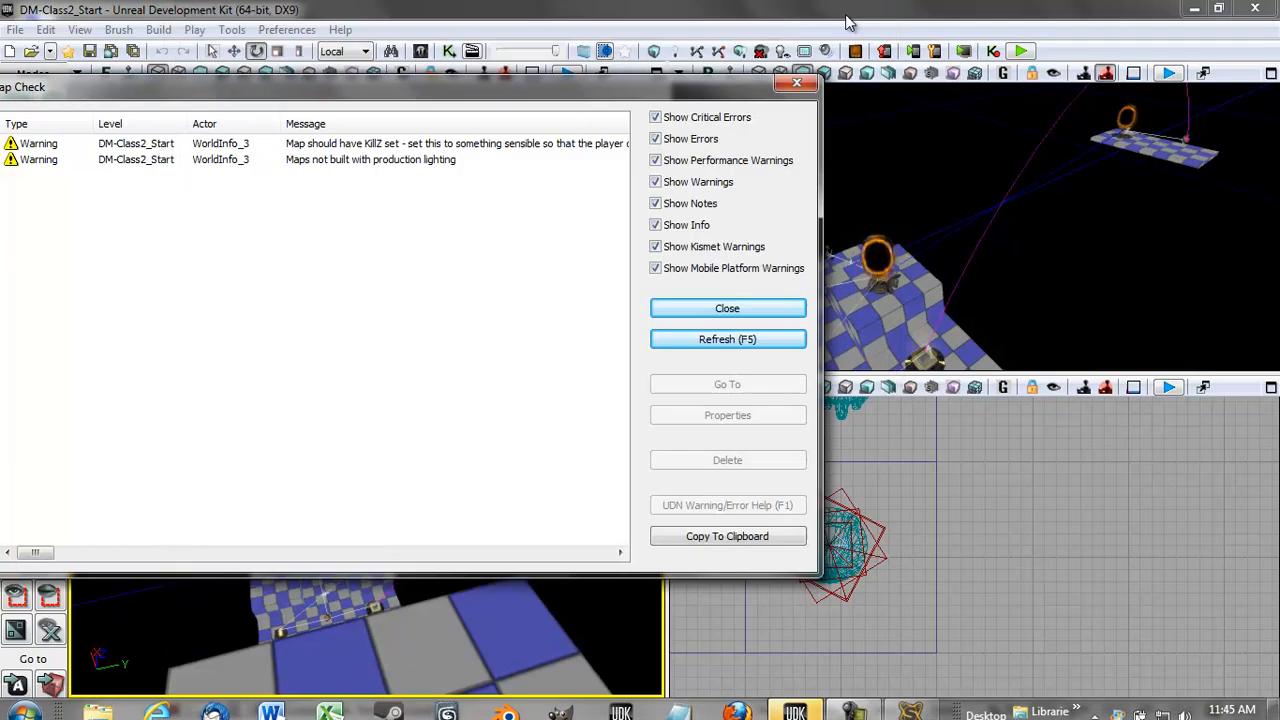
pyautogui.click(728, 310)
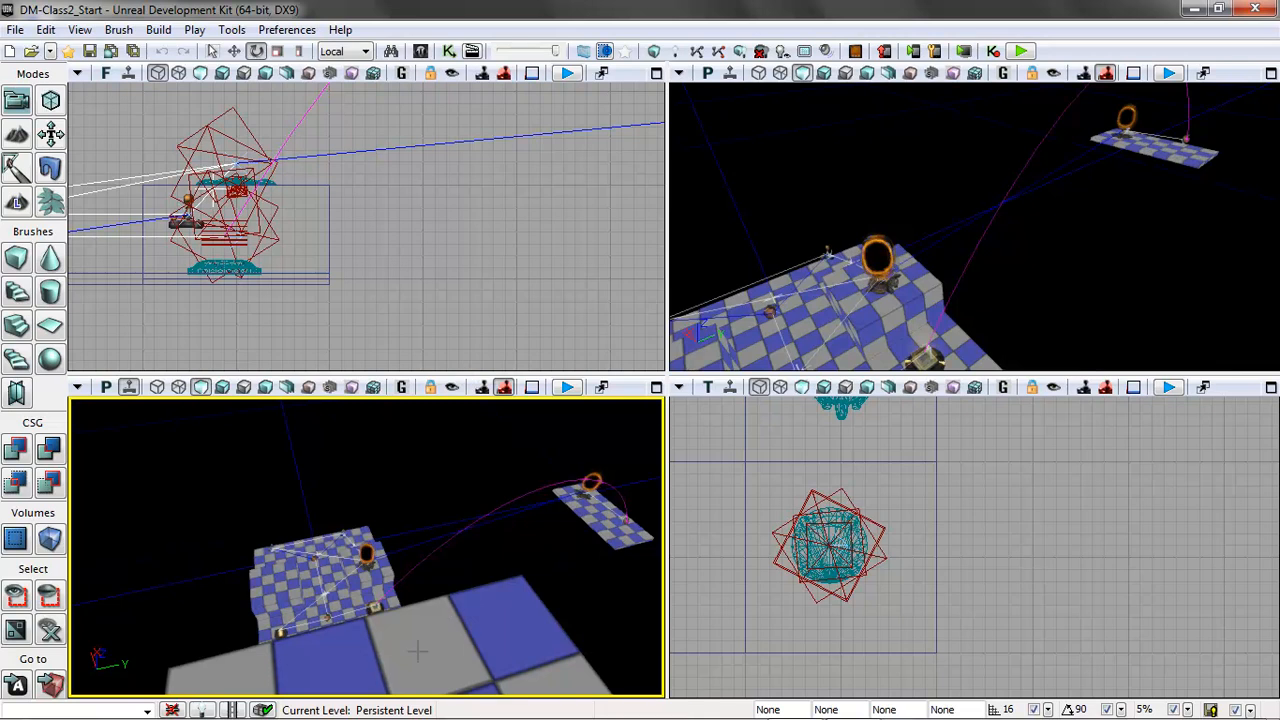
# Play the map from the nearby checkered platform and add bots with the addbots console command.
pyautogui.rightClick(474, 632)
pyautogui.click(514, 597)
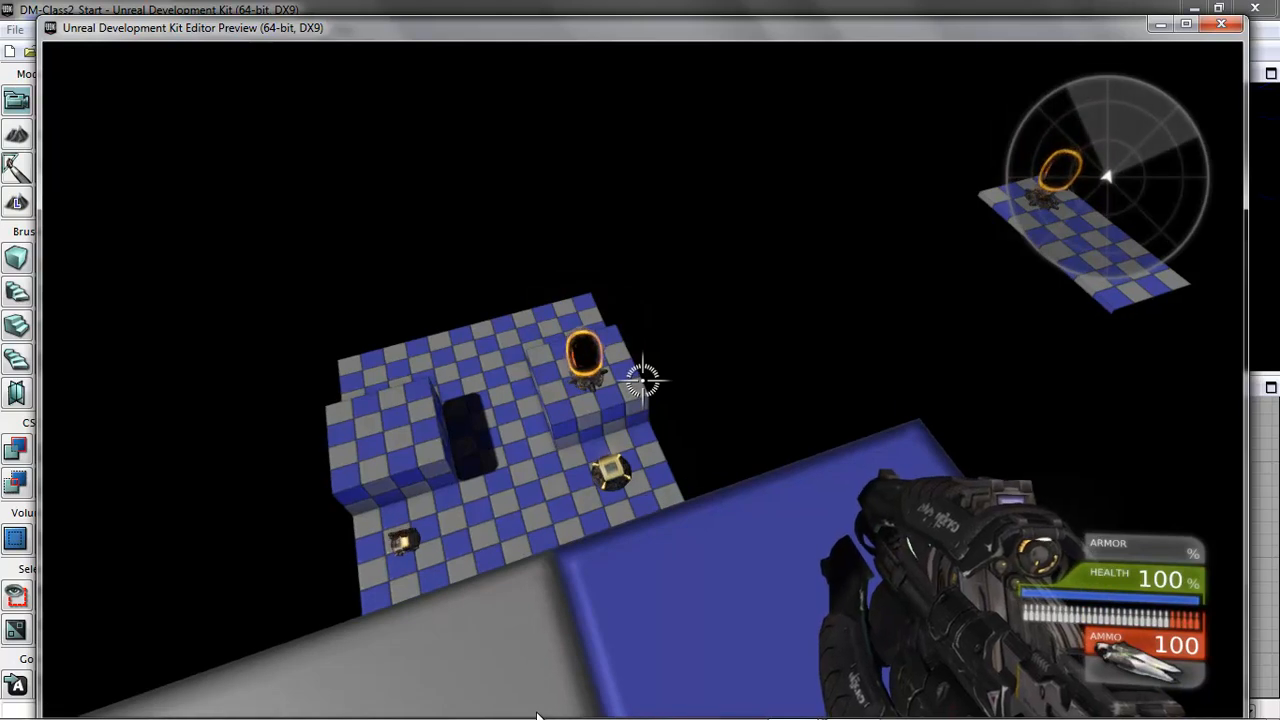
pyautogui.press('Tab')
pyautogui.write('addbots')
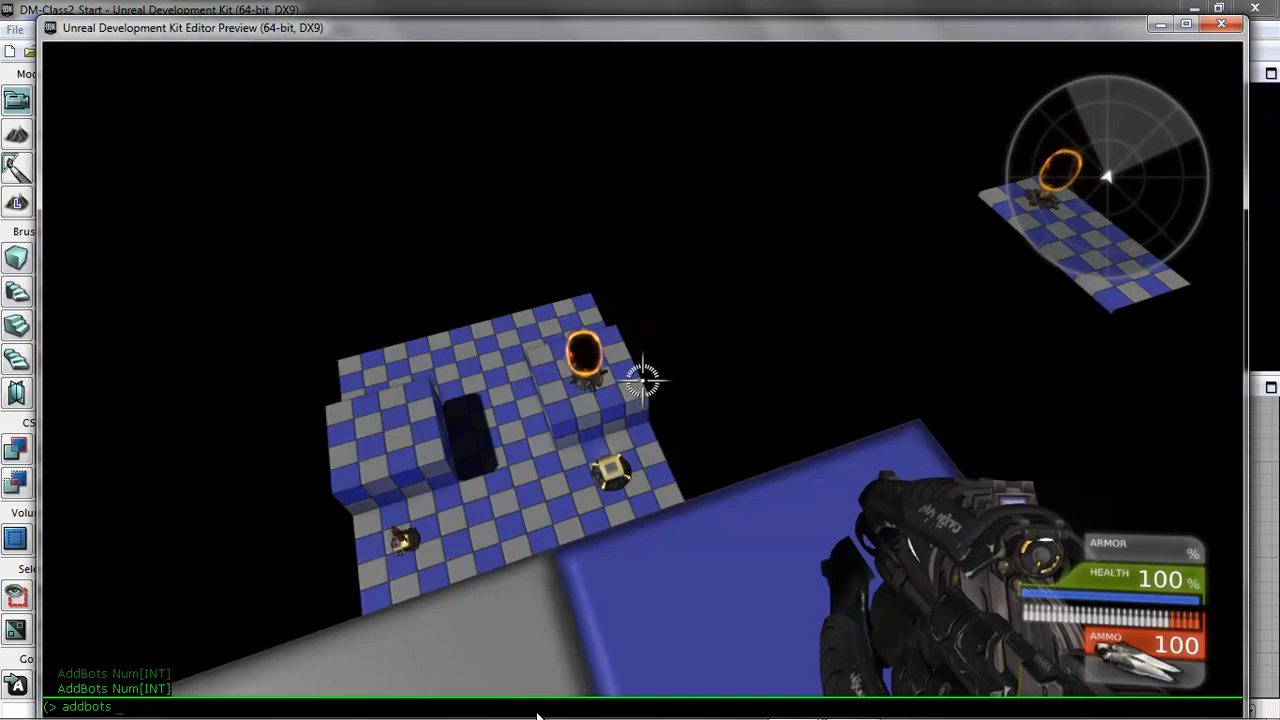
pyautogui.press('Return')
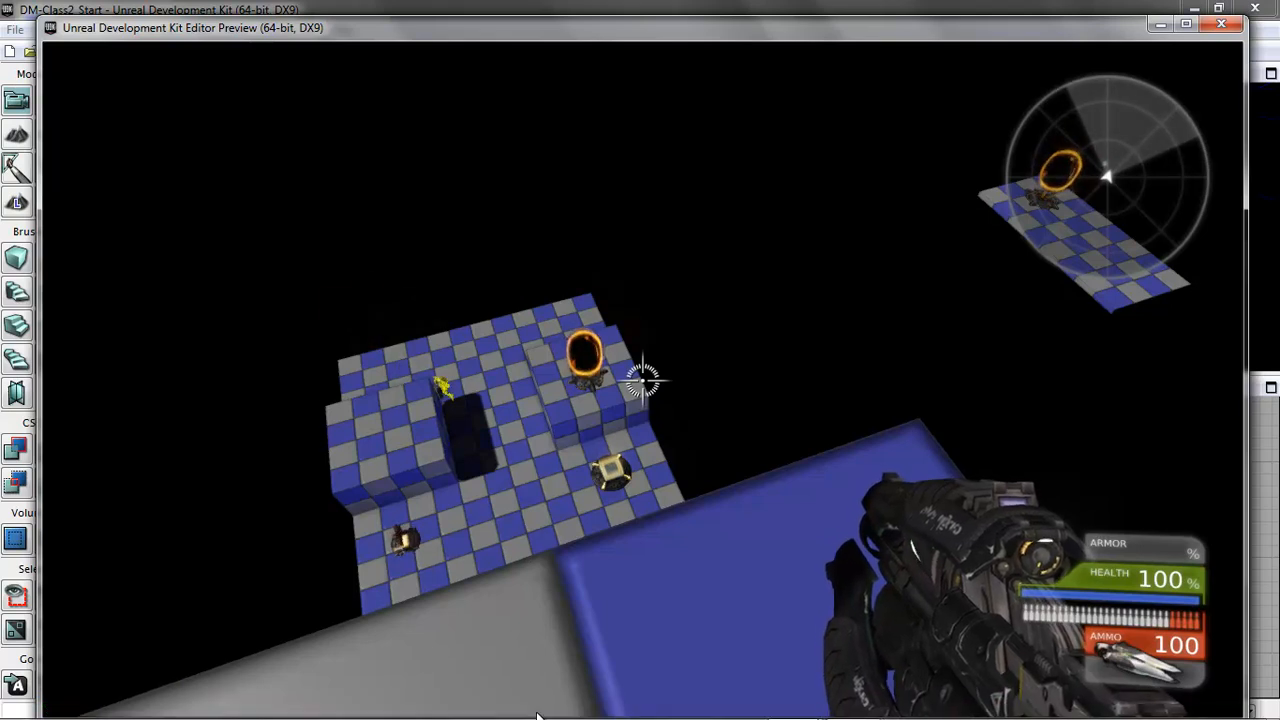